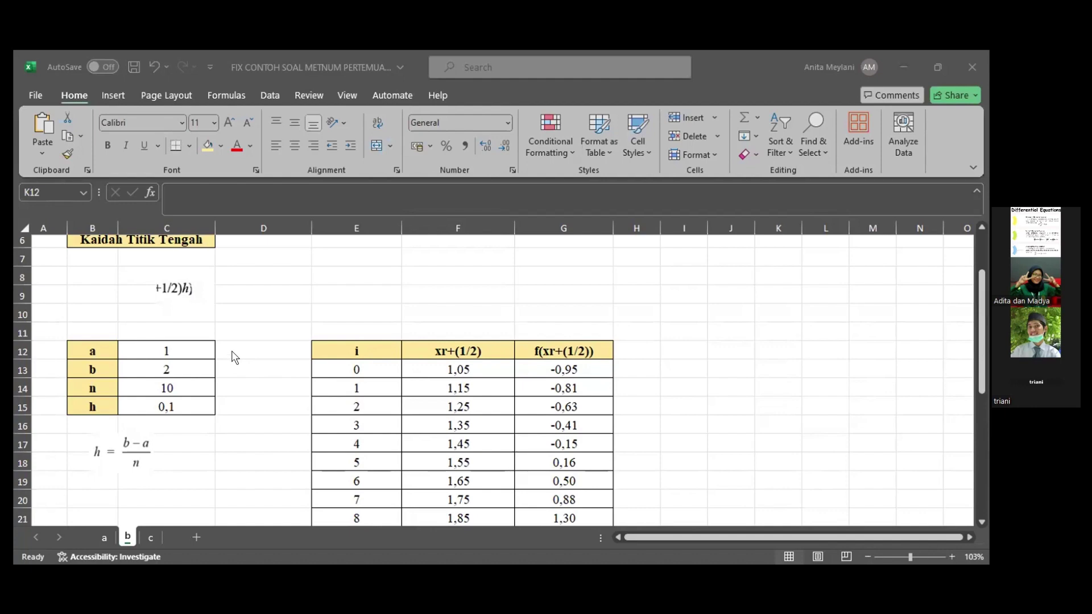
# - Shift the midpoint formula picture slightly below the Kaidah Titik Tengah heading on sheet b
pyautogui.scroll(2, 234, 356)
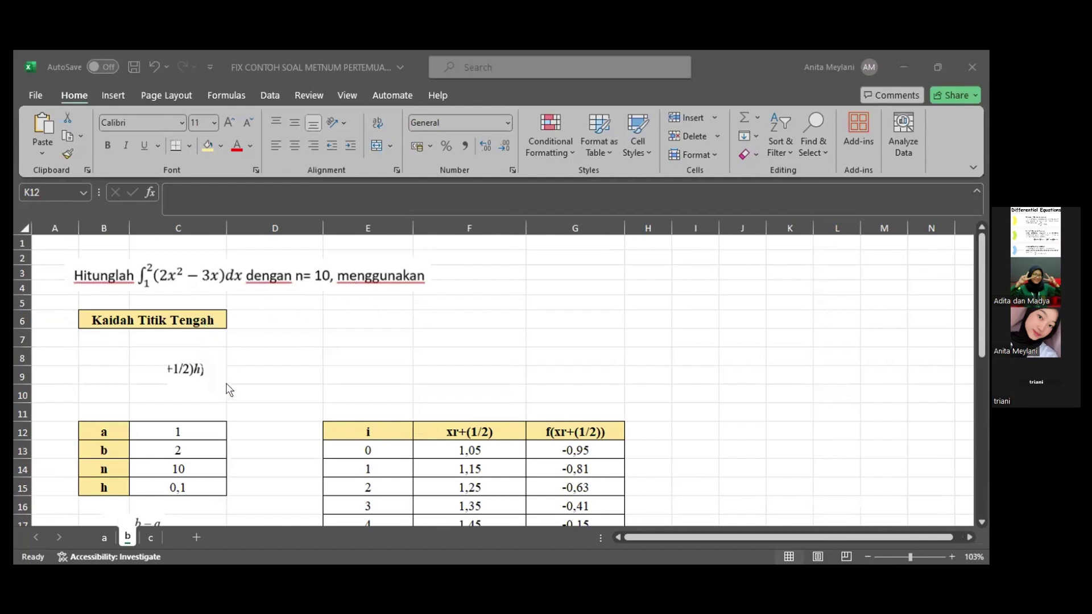
pyautogui.click(185, 380)
pyautogui.moveTo(185, 380)
pyautogui.mouseDown()
pyautogui.moveTo(265, 381)
pyautogui.moveTo(182, 382)
pyautogui.mouseUp()
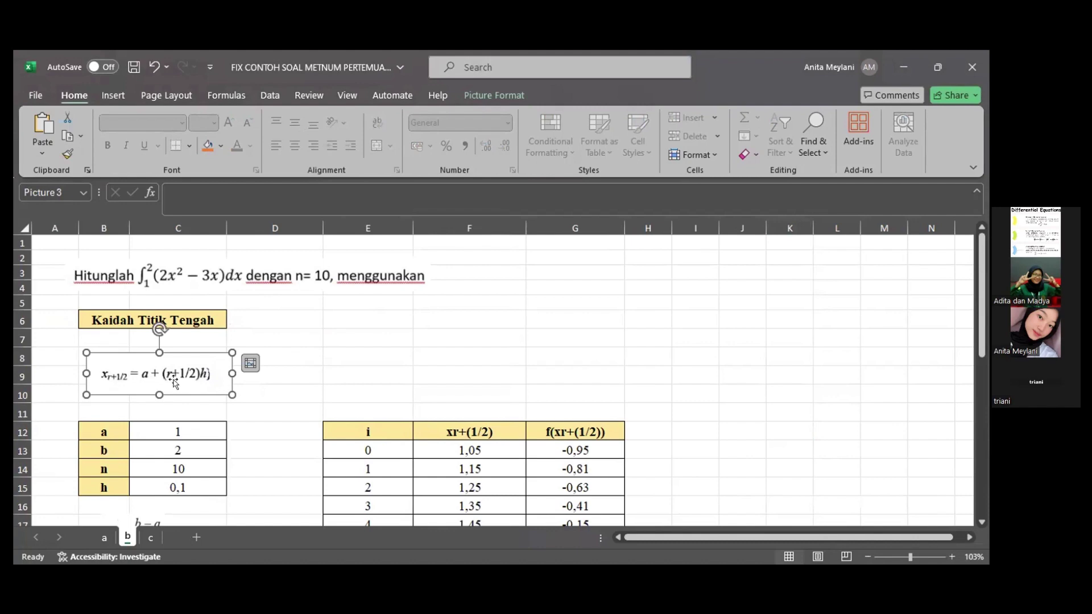
# - Examine the a, b and n input values in cells C12 to C14
pyautogui.scroll(-1, 237, 387)
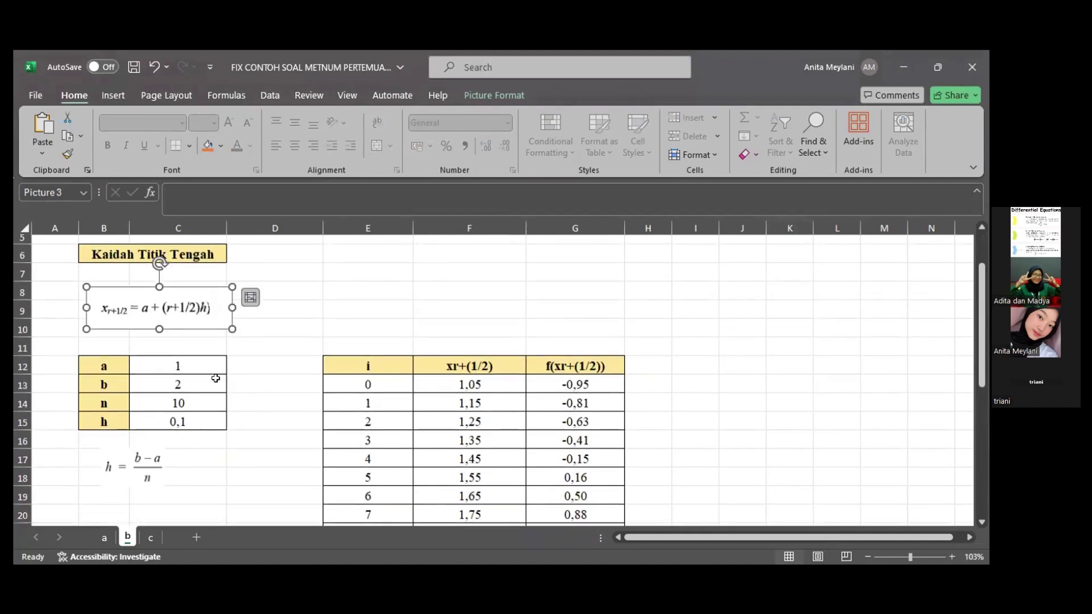
pyautogui.scroll(1, 216, 378)
pyautogui.click(169, 414)
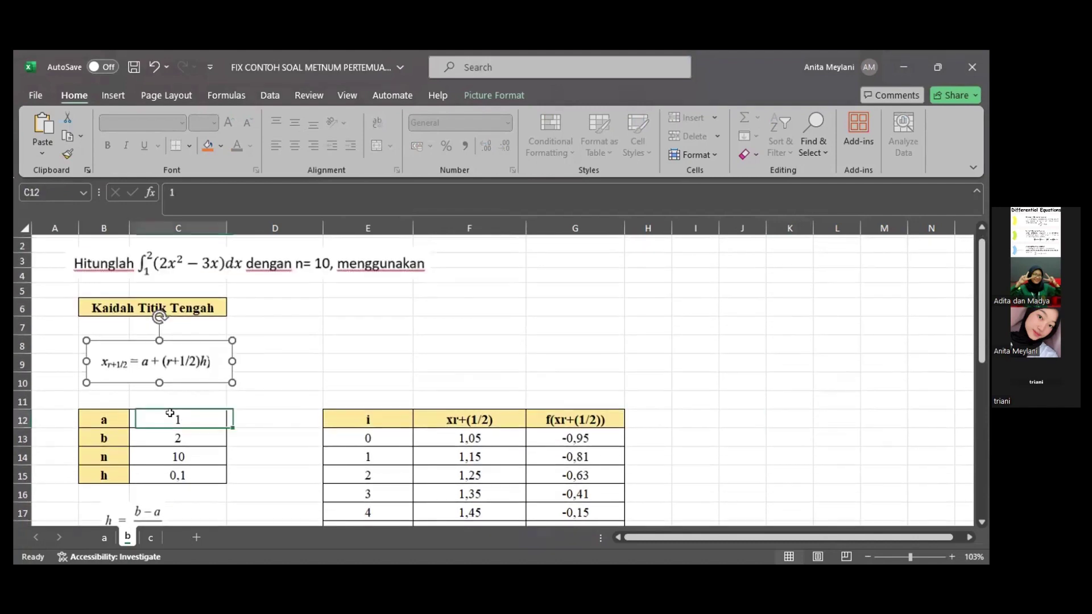
pyautogui.click(166, 437)
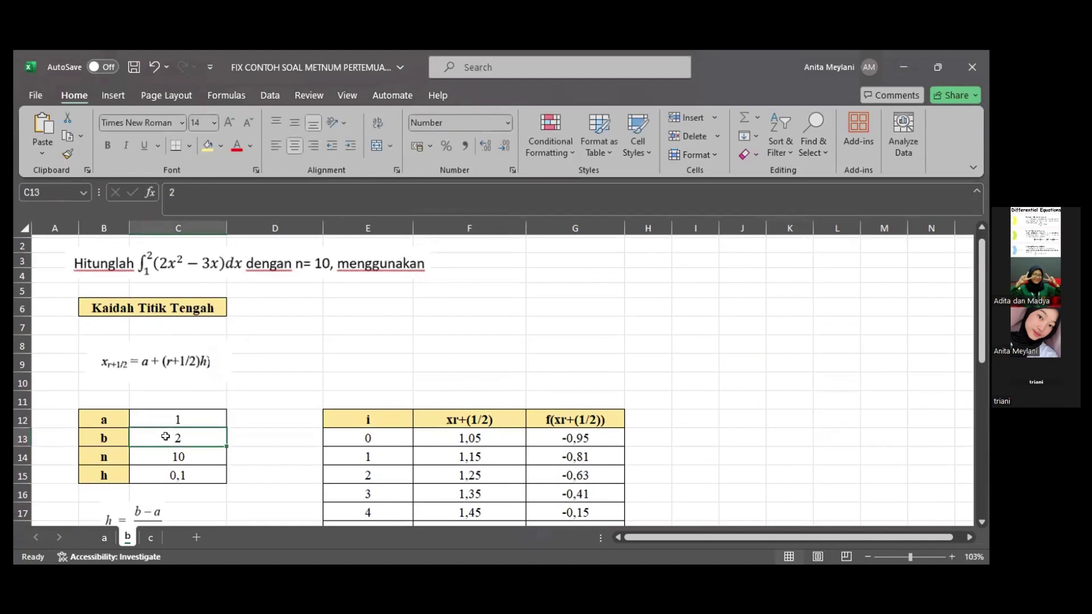
pyautogui.click(168, 456)
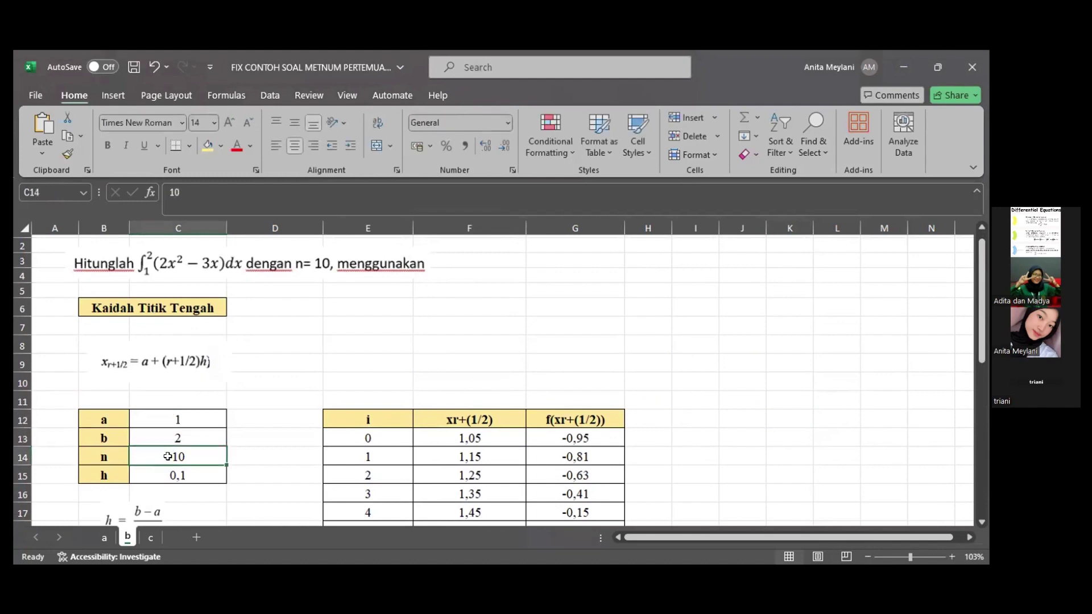
# - Inspect the step size h formula in C15 with its referenced cells, leaving it as is
pyautogui.click(160, 476)
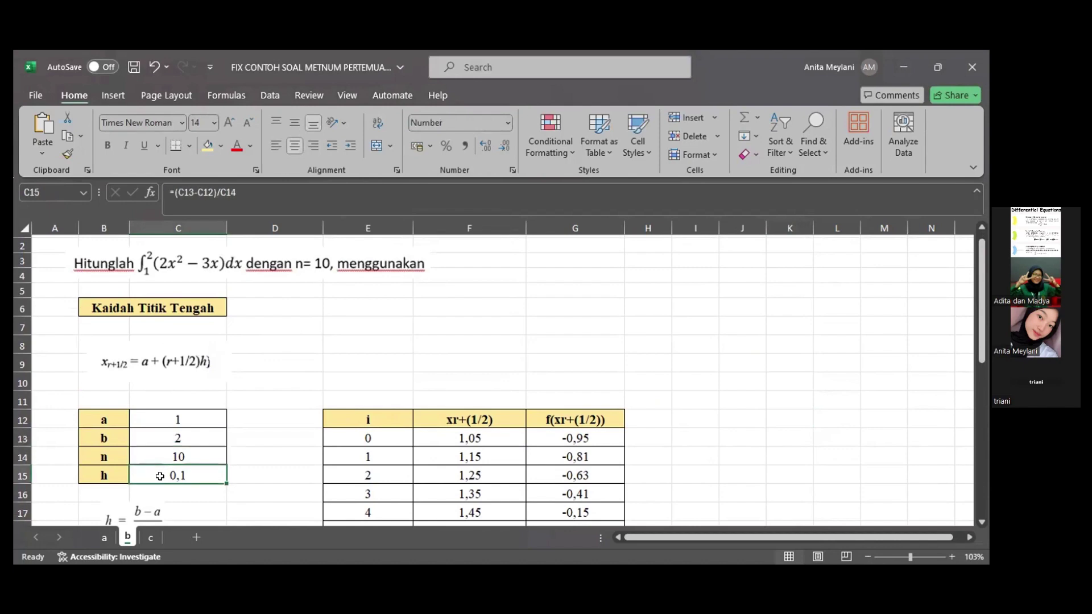
pyautogui.scroll(-1, 160, 476)
pyautogui.click(267, 185)
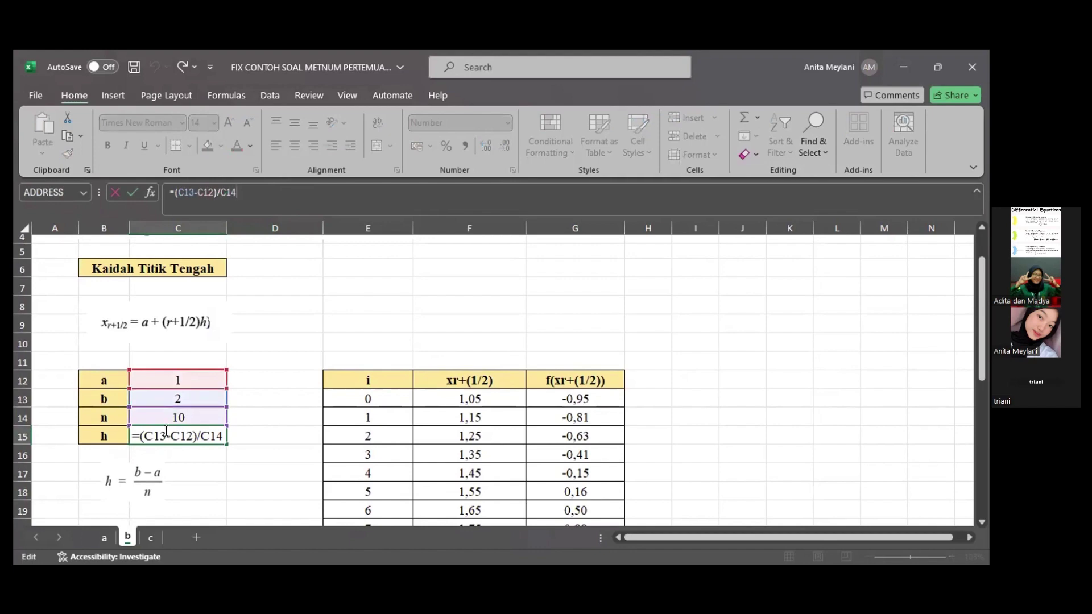
pyautogui.press('Return')
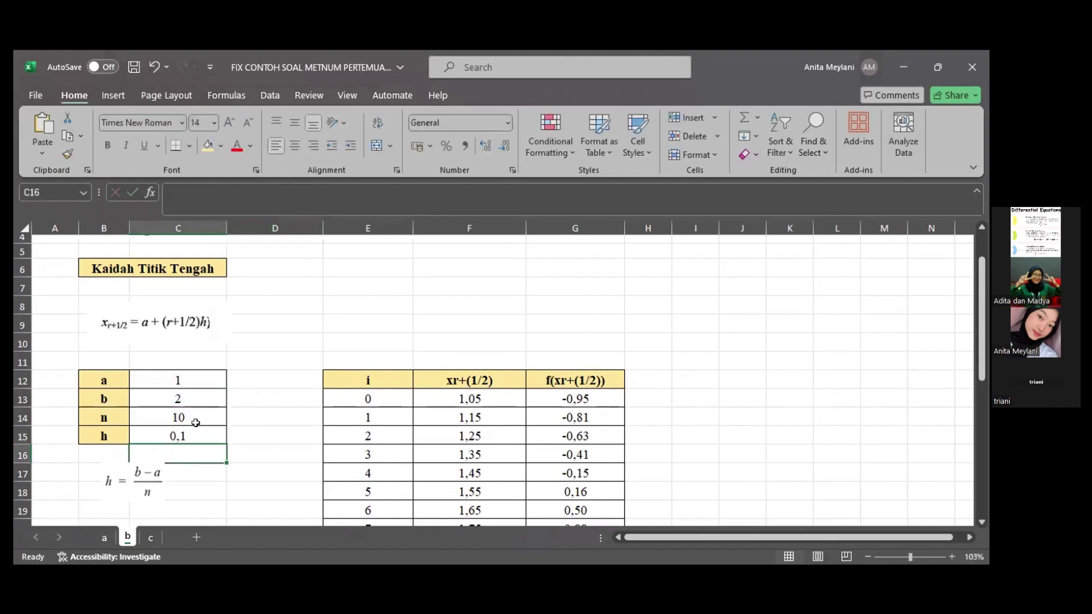
# - Inspect the xr+(1/2) formula in F13 and its referenced cells, comparing it with the midpoint formula picture
pyautogui.scroll(-2, 362, 397)
pyautogui.scroll(3, 362, 397)
pyautogui.scroll(-3, 362, 397)
pyautogui.scroll(-3, 363, 397)
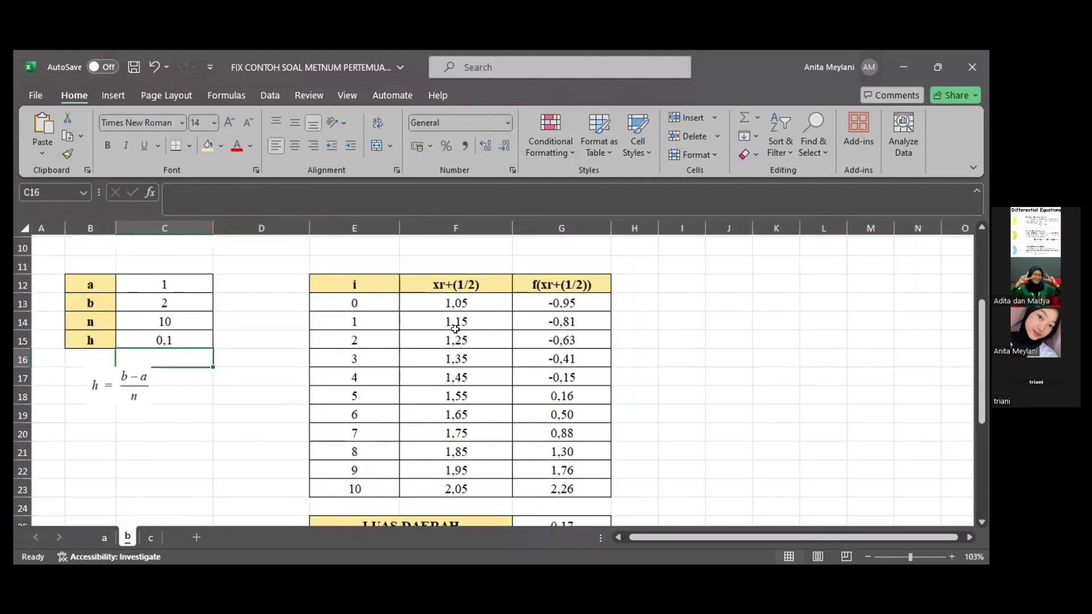
pyautogui.click(444, 301)
pyautogui.scroll(3, 444, 300)
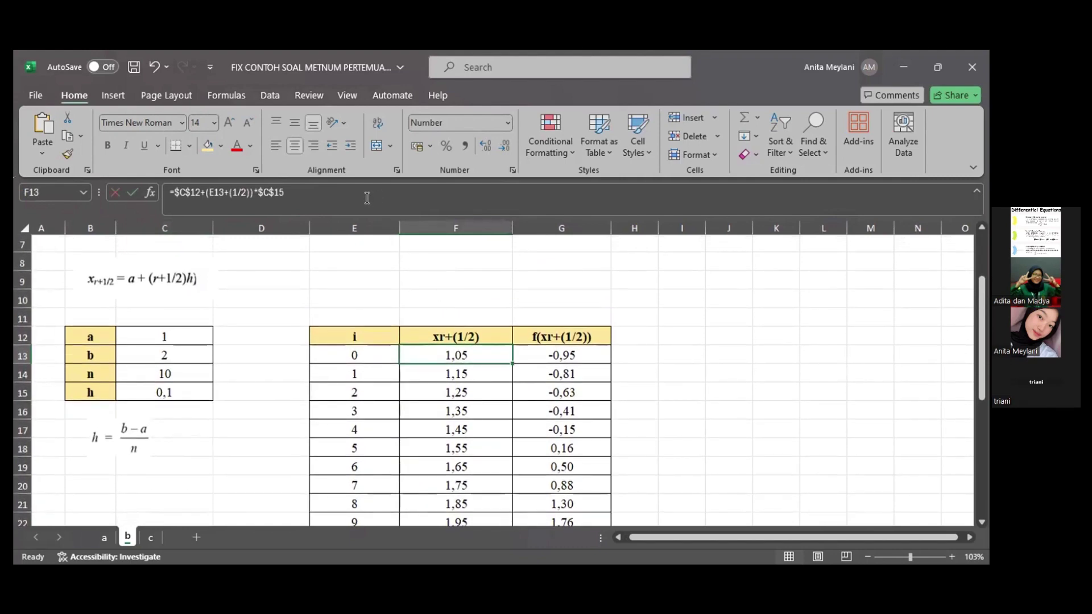
pyautogui.click(247, 216)
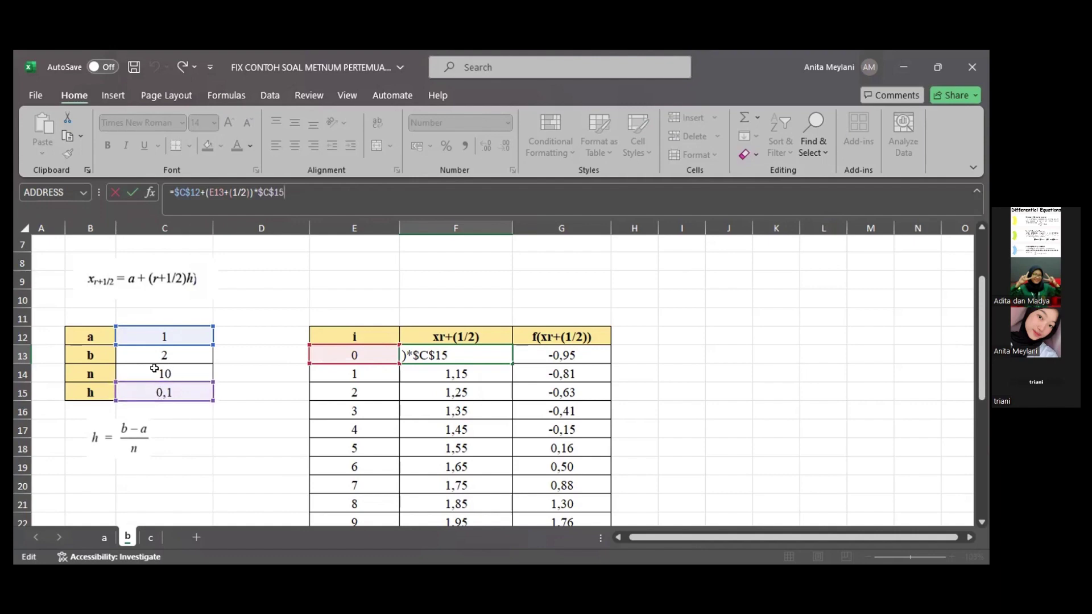
pyautogui.press('Return')
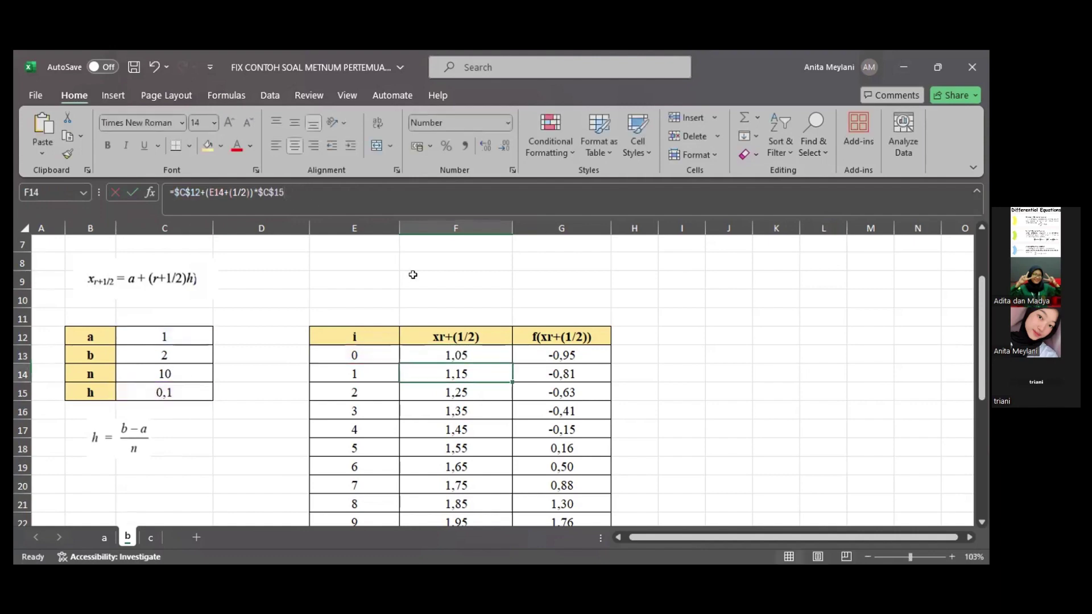
# - Inspect the f(xr+(1/2)) formula in G13 and compare it with the integrand in the problem statement
pyautogui.scroll(-1, 463, 354)
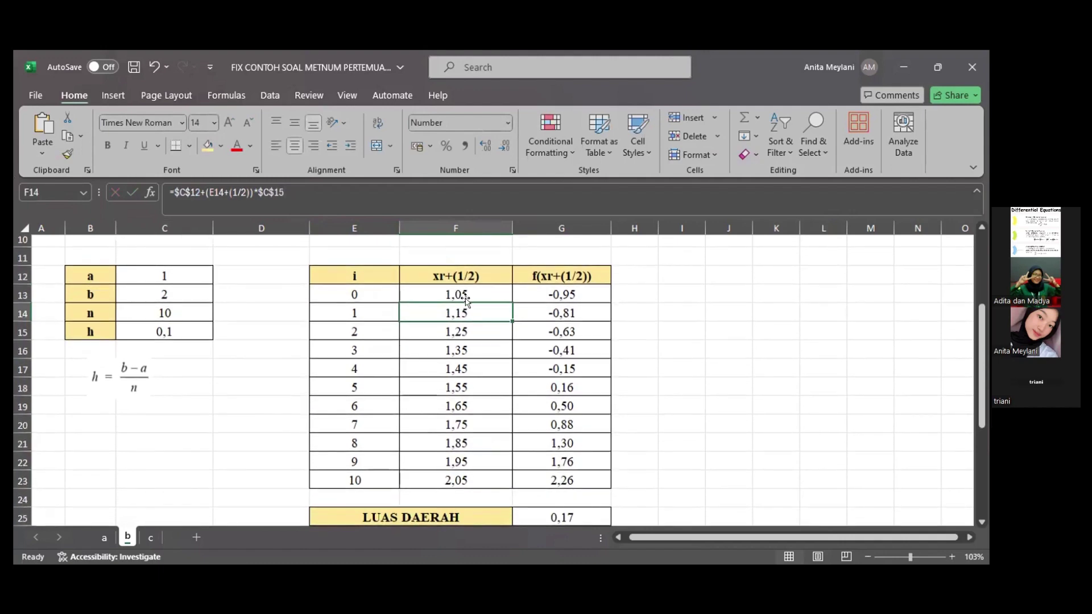
pyautogui.click(571, 295)
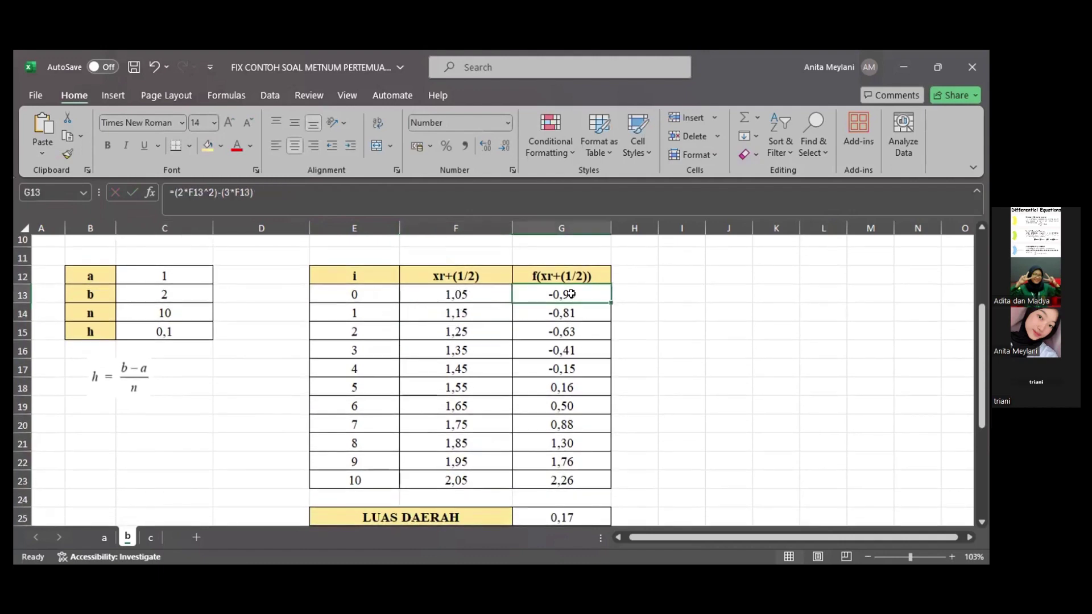
pyautogui.click(341, 203)
pyautogui.scroll(3, 314, 244)
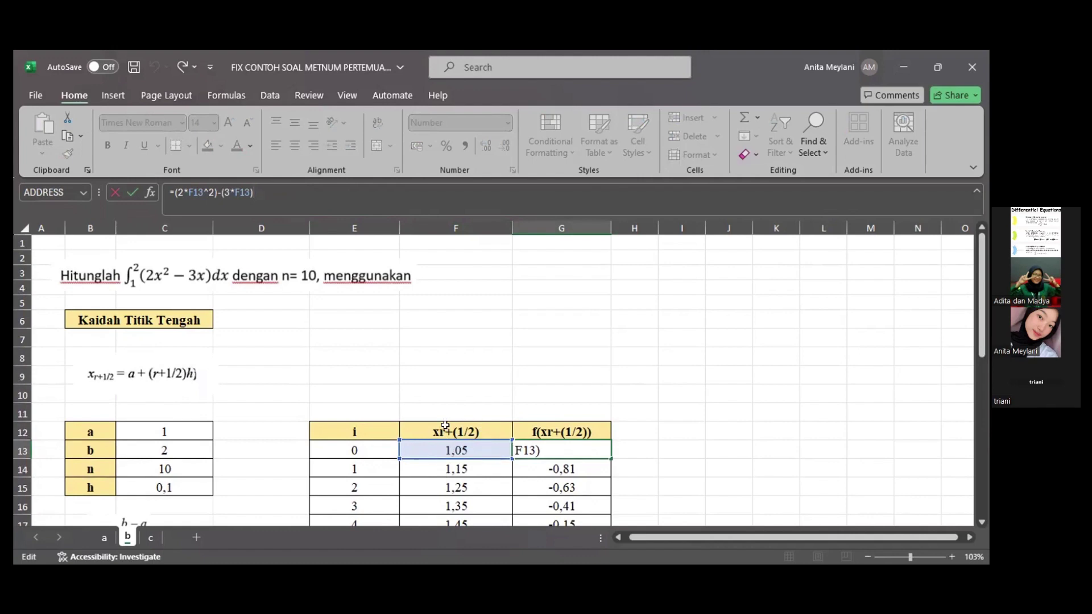
pyautogui.press('Return')
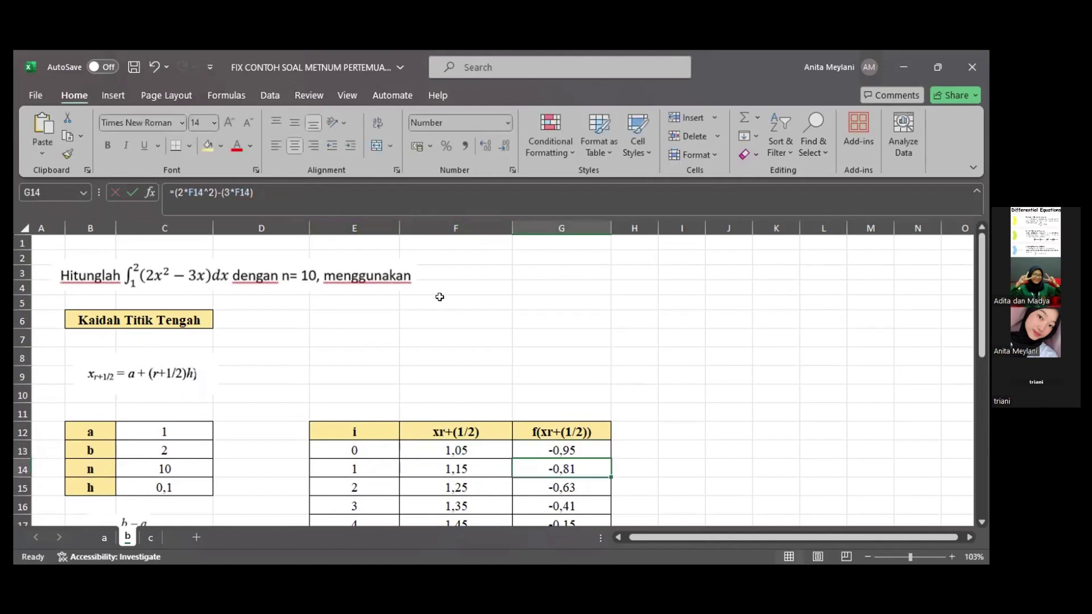
# - Inspect the LUAS DAERAH formula in G25 and the ranges it refers to
pyautogui.scroll(-3, 444, 302)
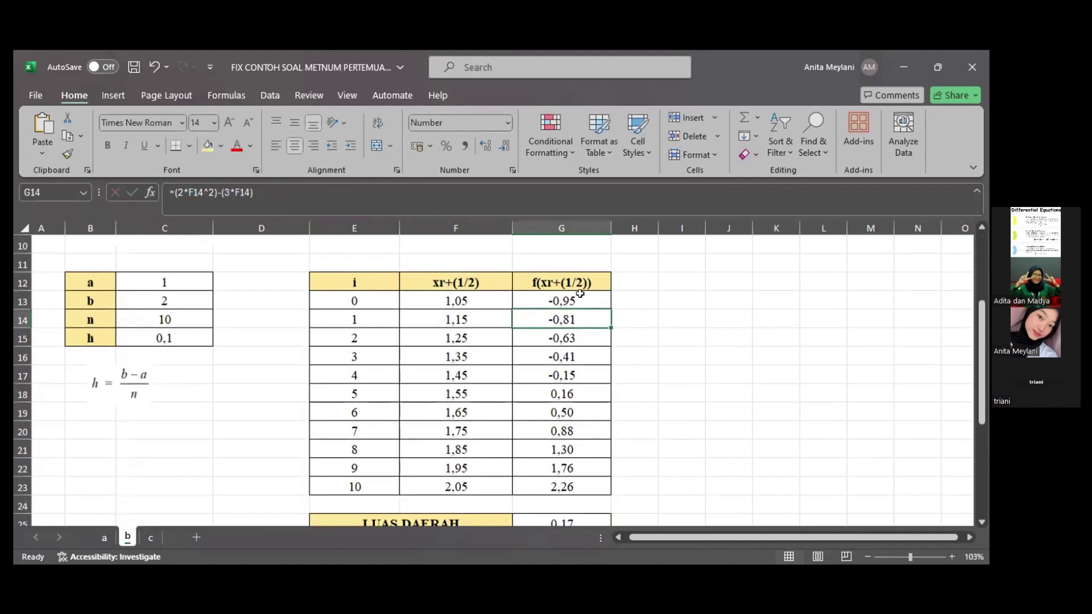
pyautogui.scroll(-1, 559, 505)
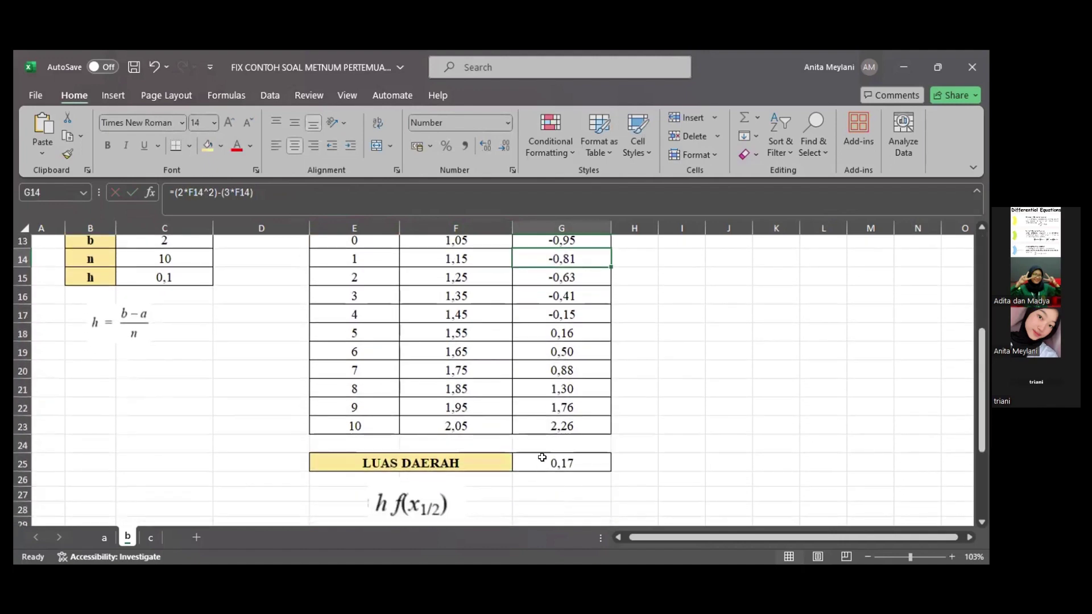
pyautogui.click(543, 458)
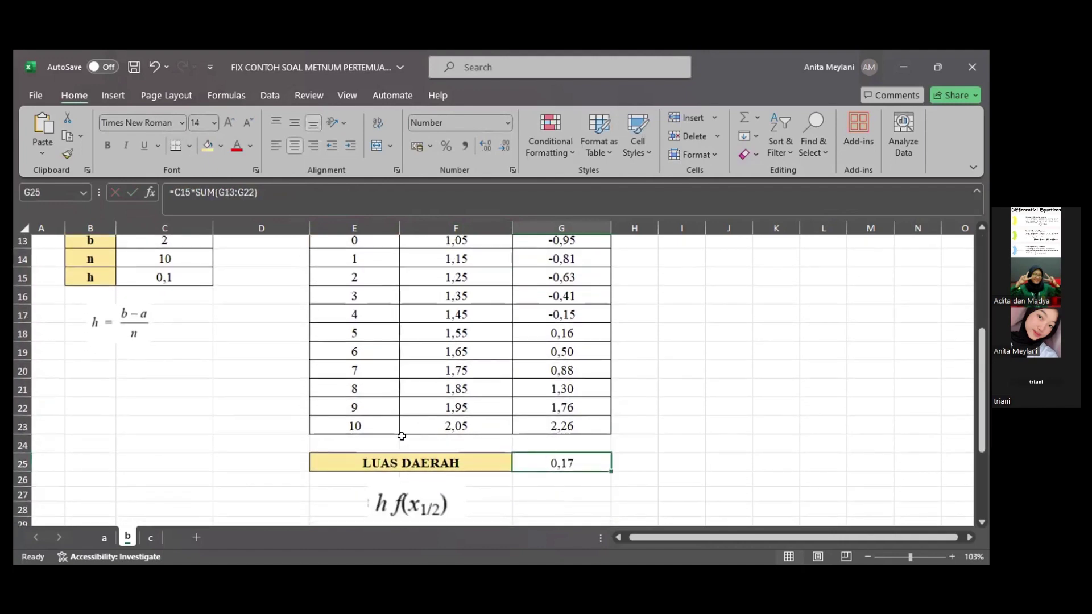
pyautogui.scroll(-1, 402, 434)
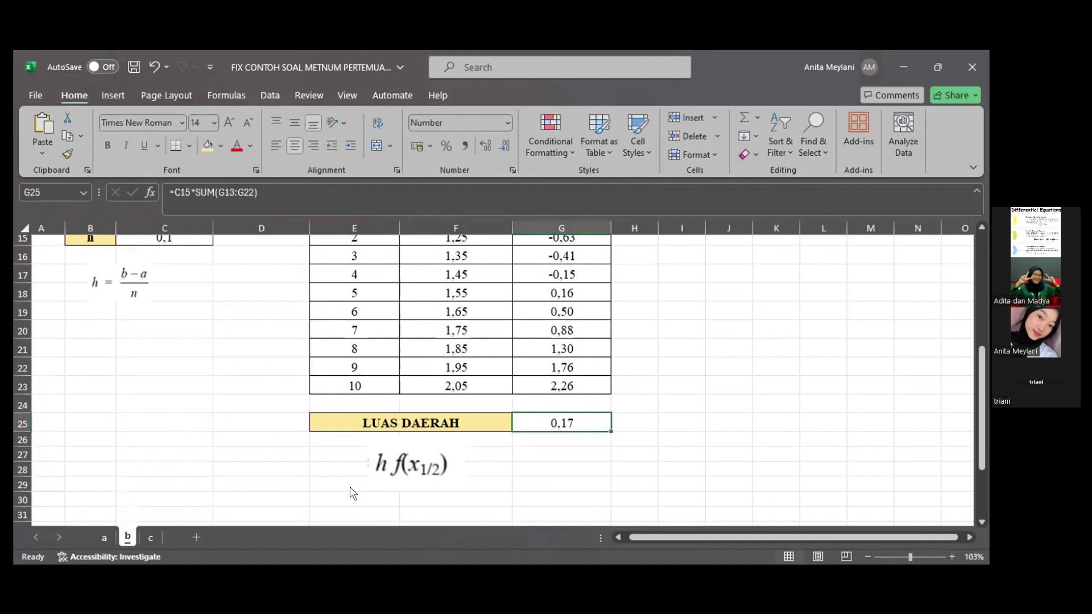
pyautogui.click(337, 196)
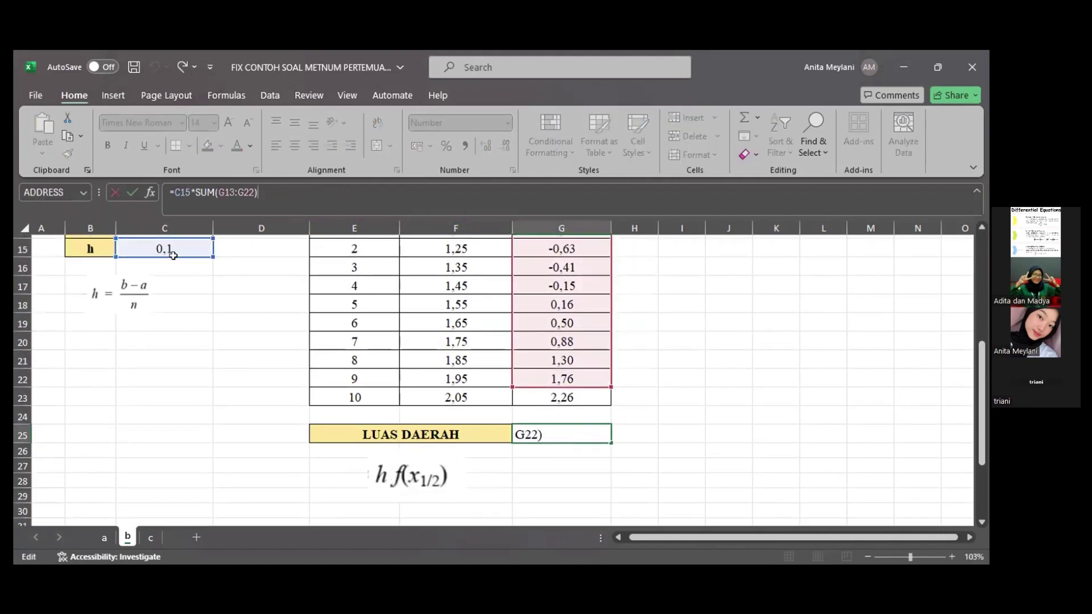
pyautogui.scroll(2, 490, 317)
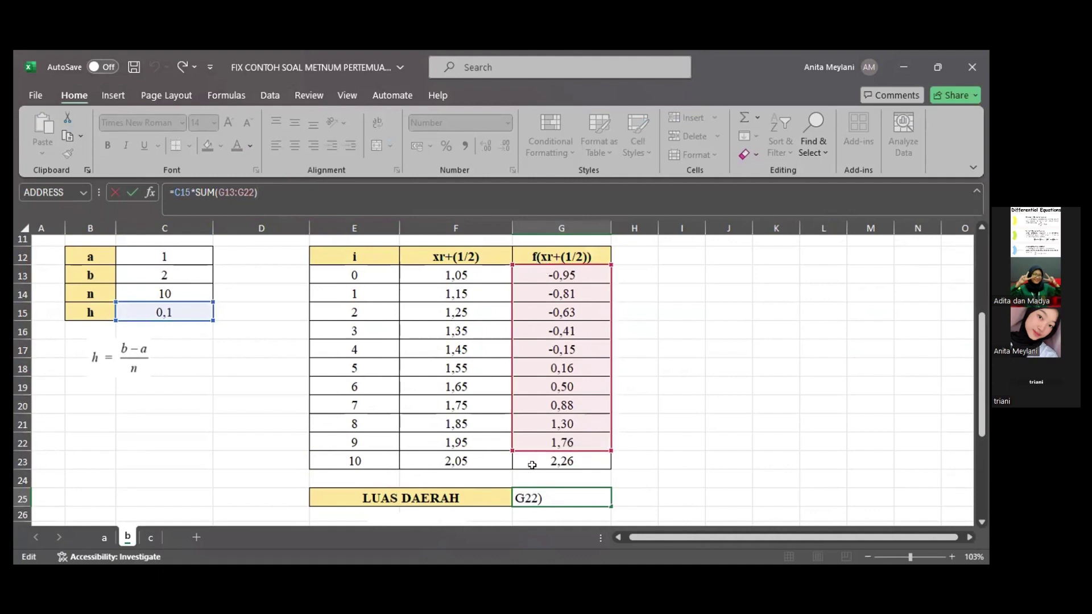
pyautogui.scroll(-1, 532, 465)
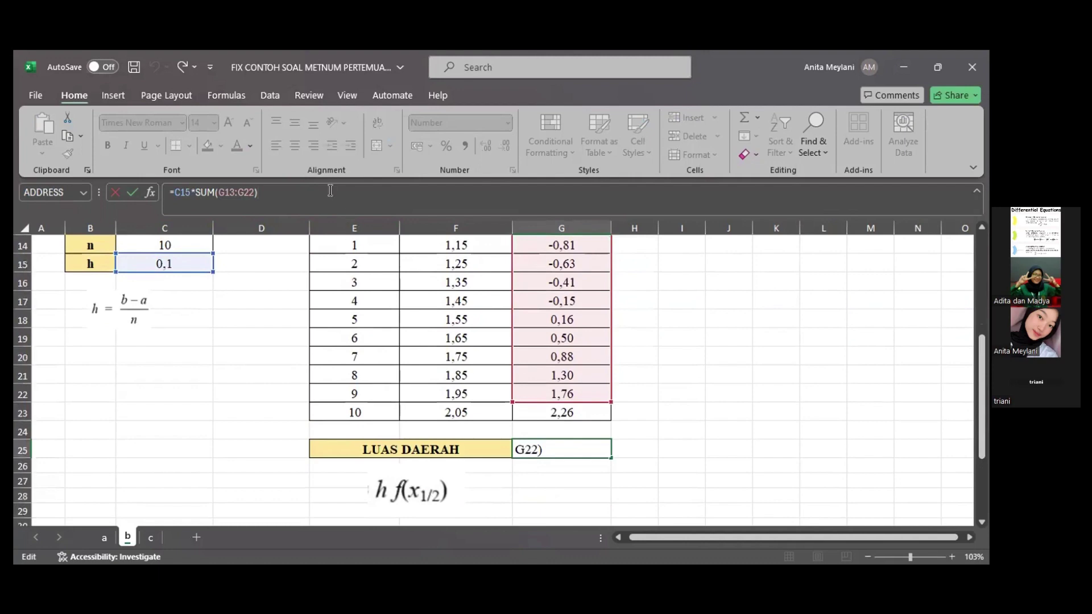
pyautogui.press('Return')
# - Review the whole midpoint-rule sheet, from the problem statement through the i table to the LUAS DAERAH row
pyautogui.scroll(-1, 537, 421)
pyautogui.scroll(2, 538, 421)
pyautogui.scroll(3, 538, 420)
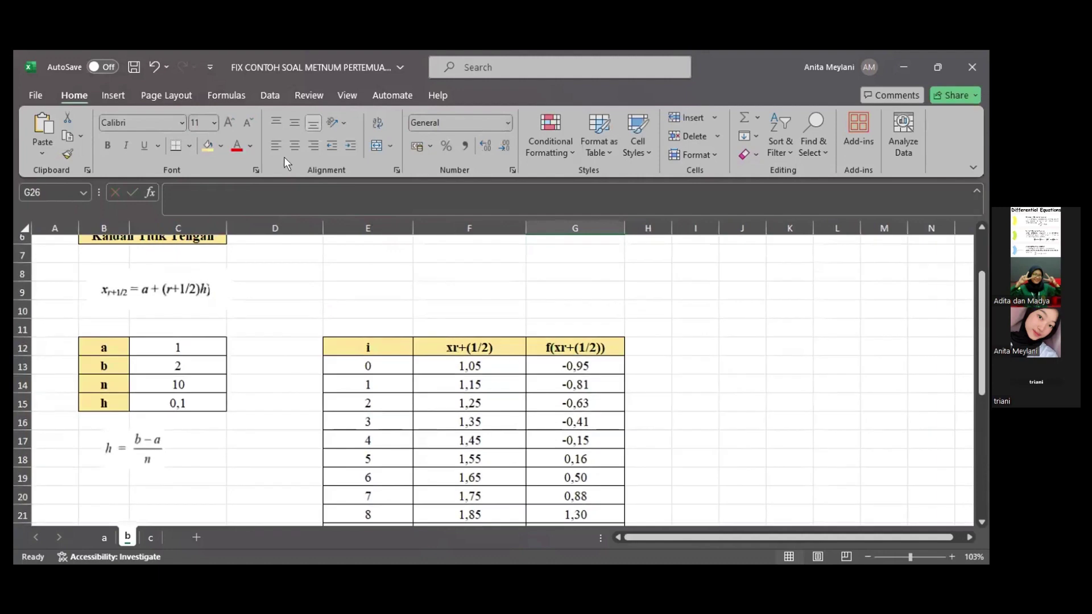
pyautogui.scroll(2, 443, 284)
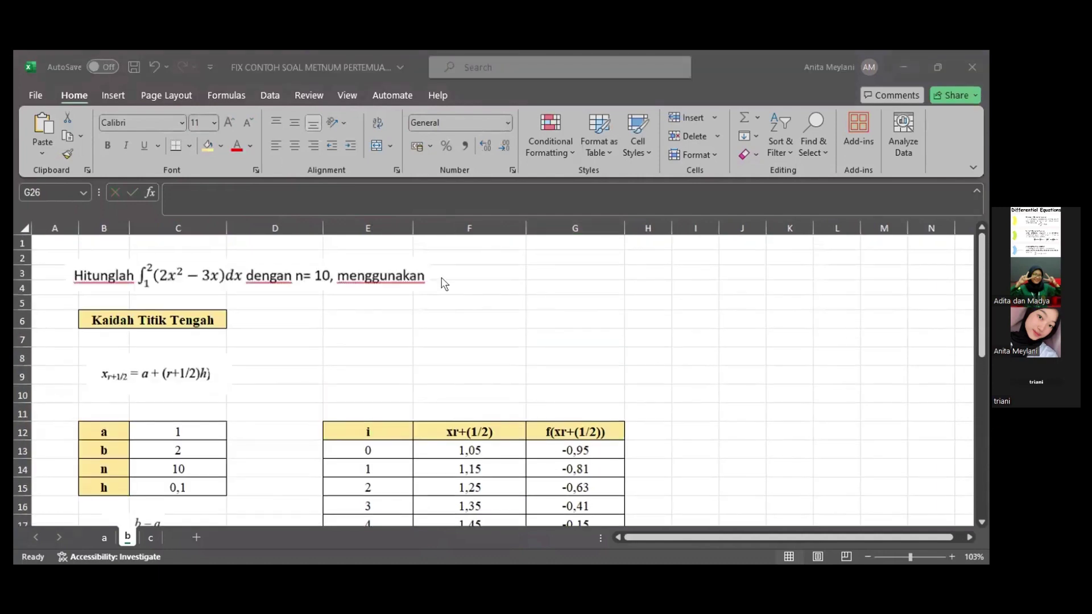
pyautogui.scroll(-5, 444, 283)
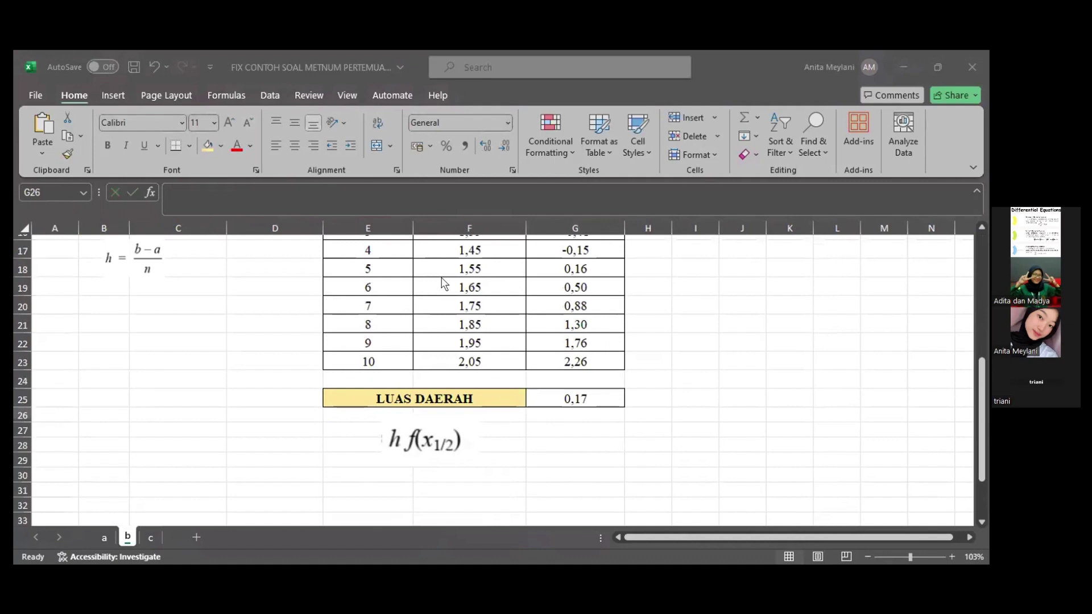
pyautogui.scroll(4, 444, 284)
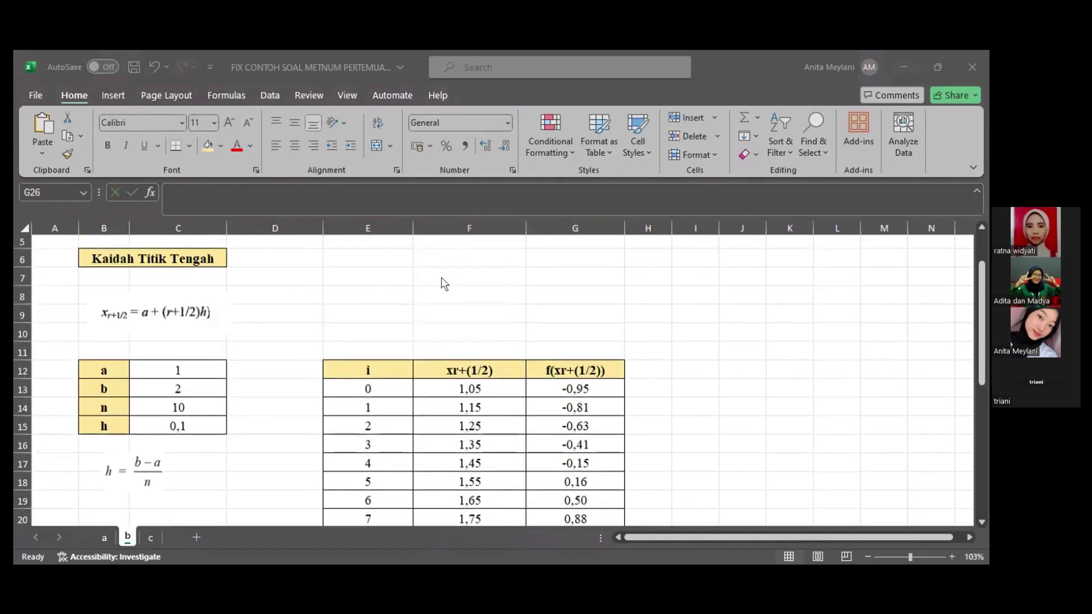
pyautogui.scroll(1, 444, 284)
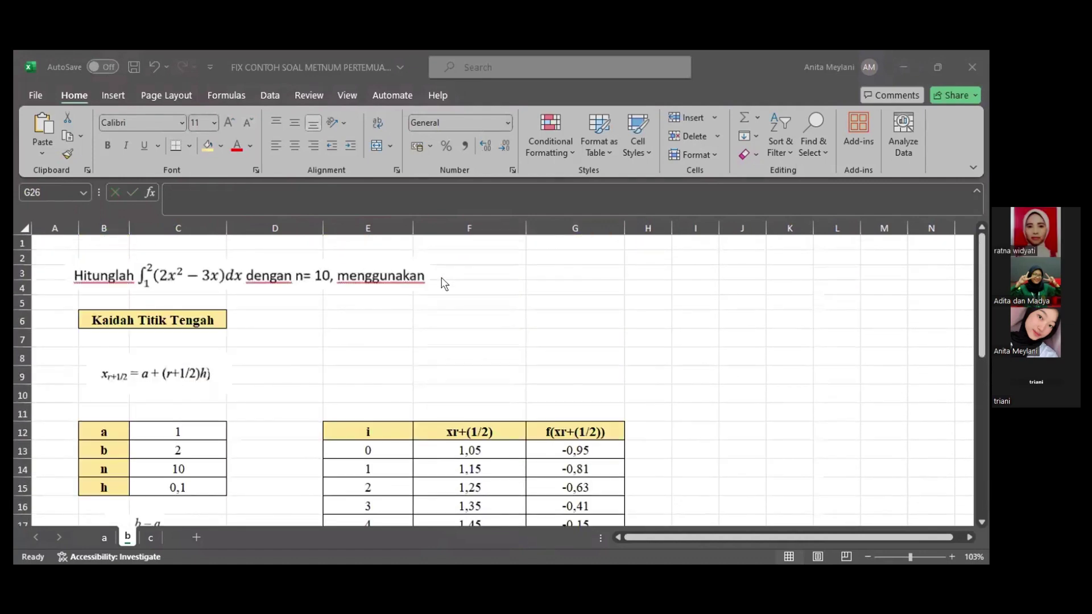
pyautogui.scroll(-5, 444, 283)
pyautogui.scroll(2, 444, 284)
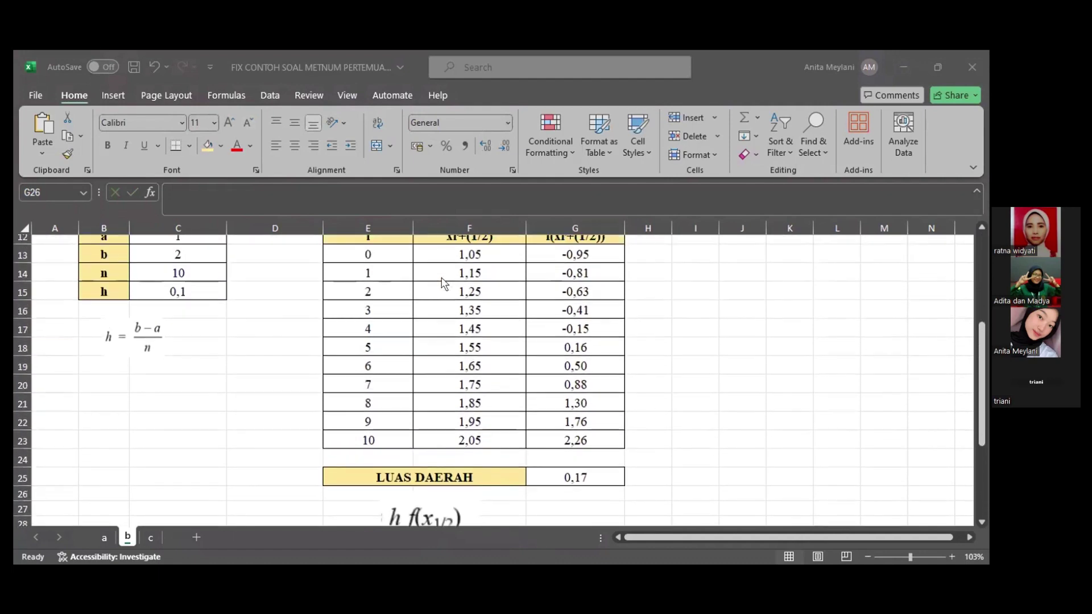
pyautogui.scroll(1, 444, 284)
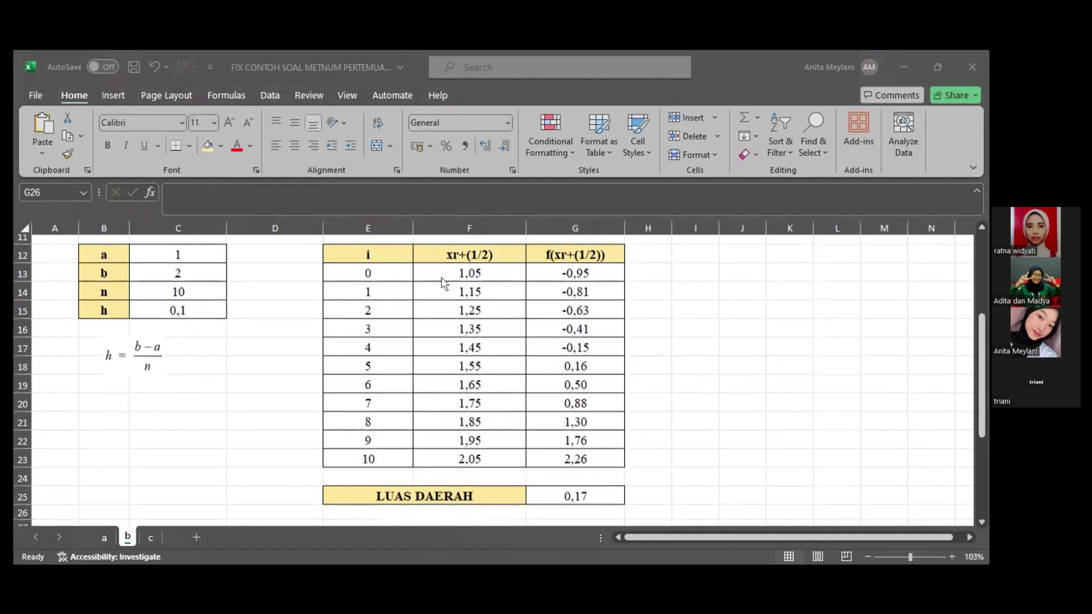
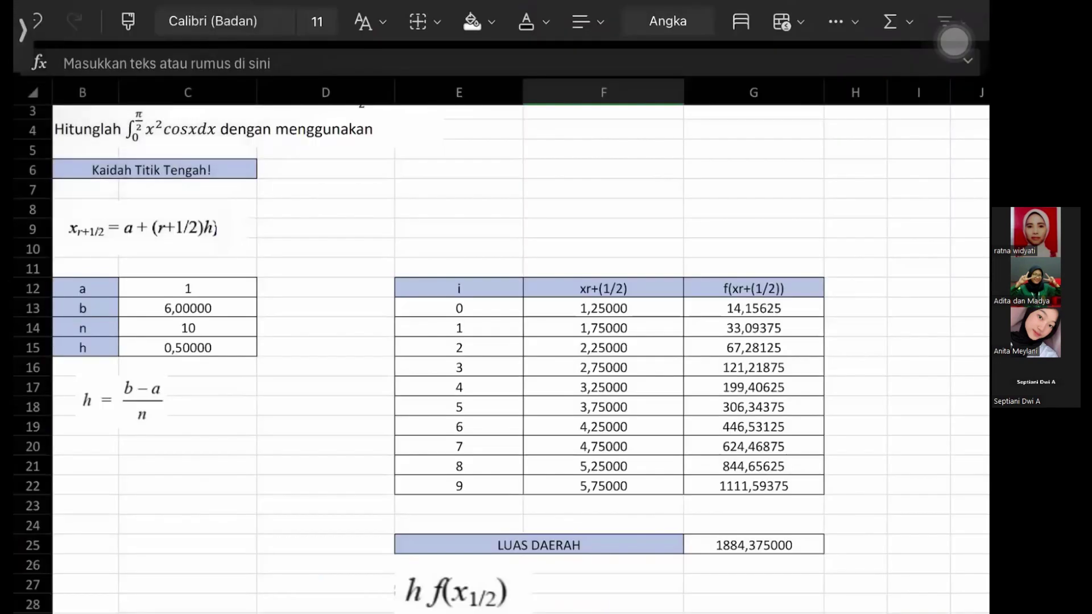
# - Inspect the f(xr+(1/2)) formula in G13 of the blue-headed Kaidah Titik Tengah sheet
pyautogui.scroll(-1, 500, 356)
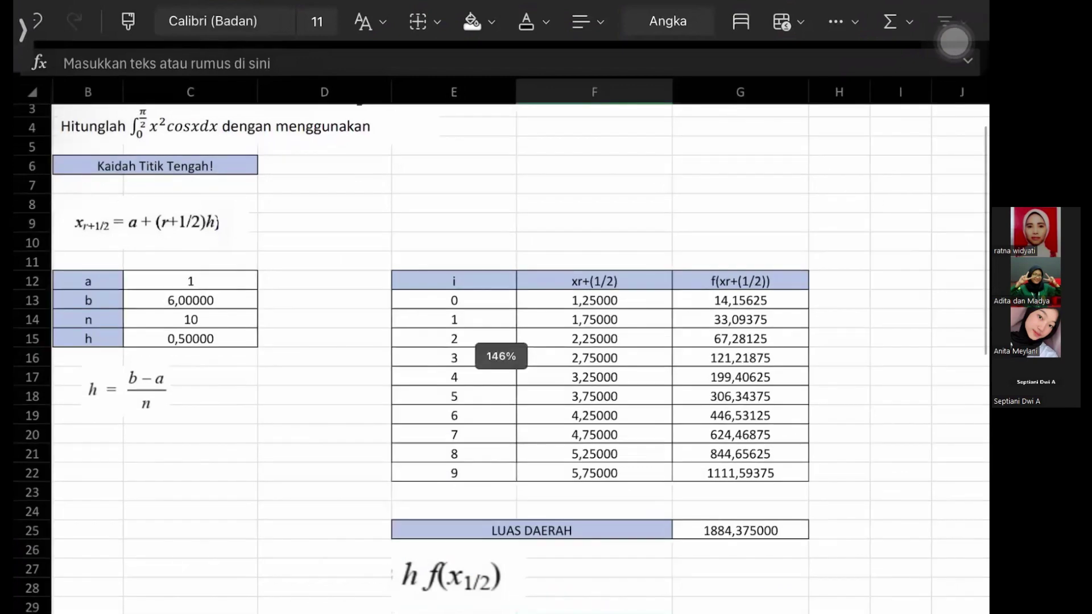
pyautogui.scroll(-2, 501, 347)
pyautogui.hscroll(1, 500, 347)
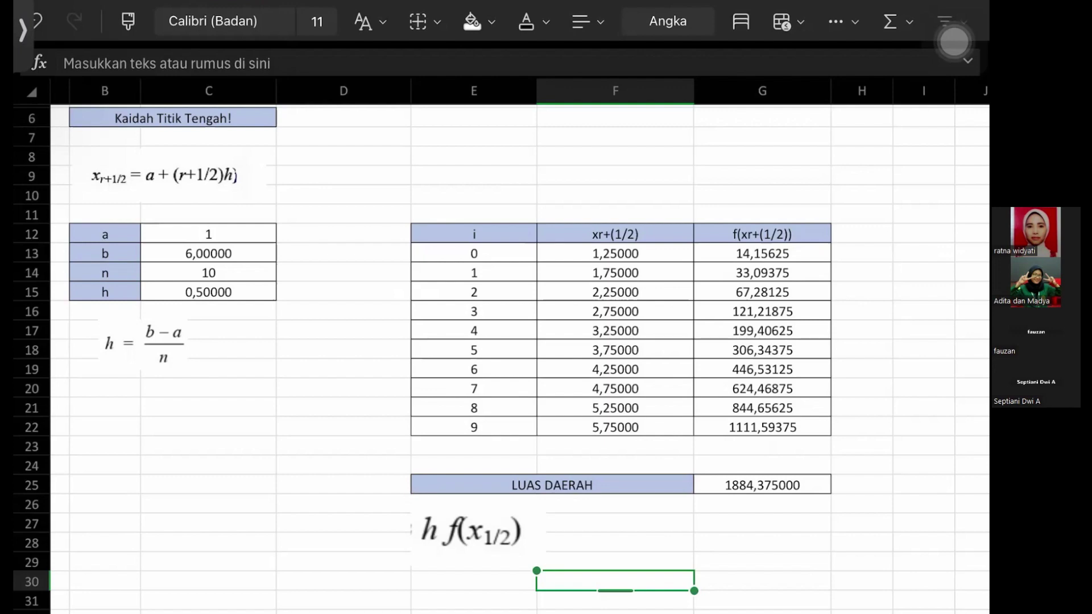
pyautogui.click(762, 253)
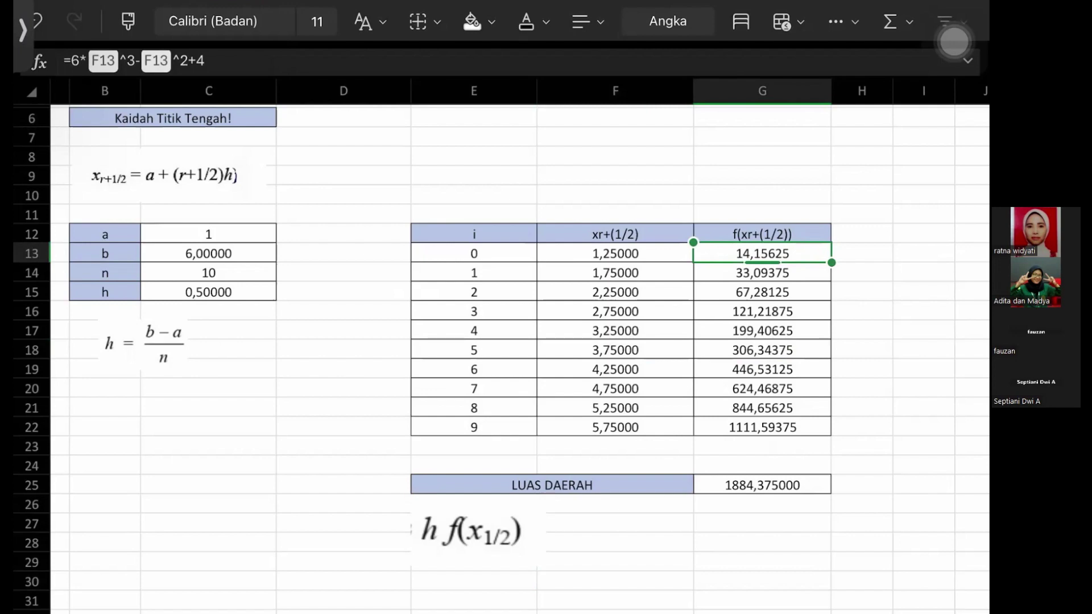
# - Inspect the a, b, n and h inputs in C12:C15, including the formula that calculates n
pyautogui.click(208, 292)
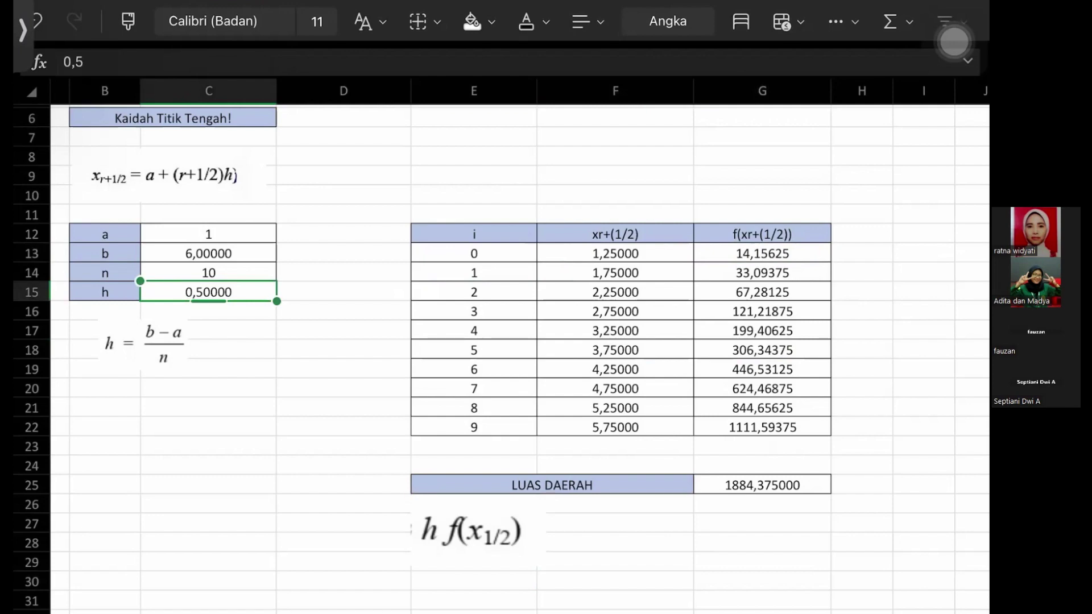
pyautogui.click(208, 234)
pyautogui.click(208, 253)
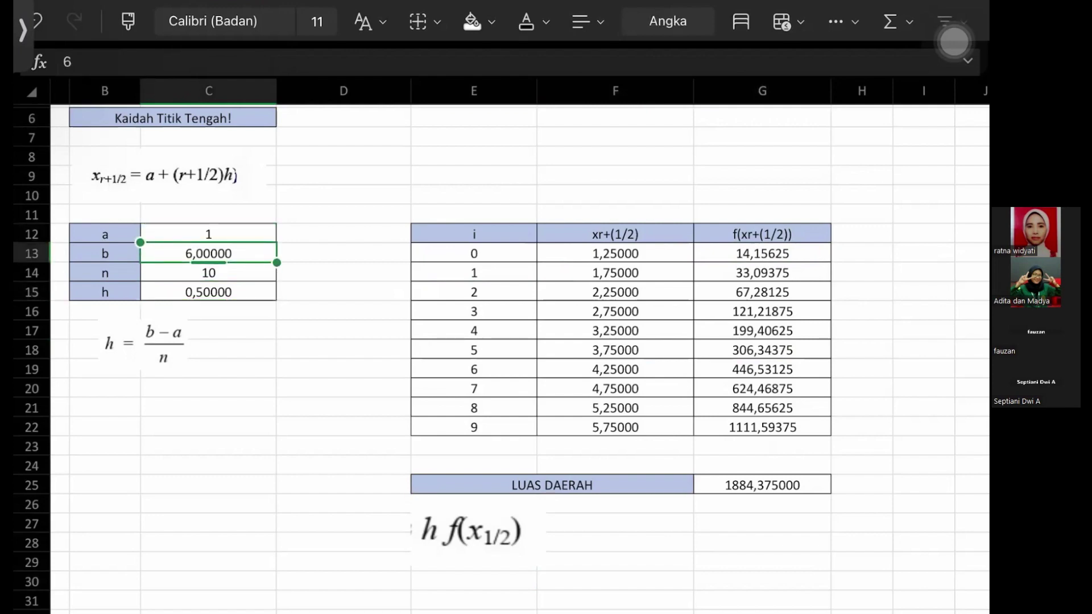
pyautogui.click(209, 272)
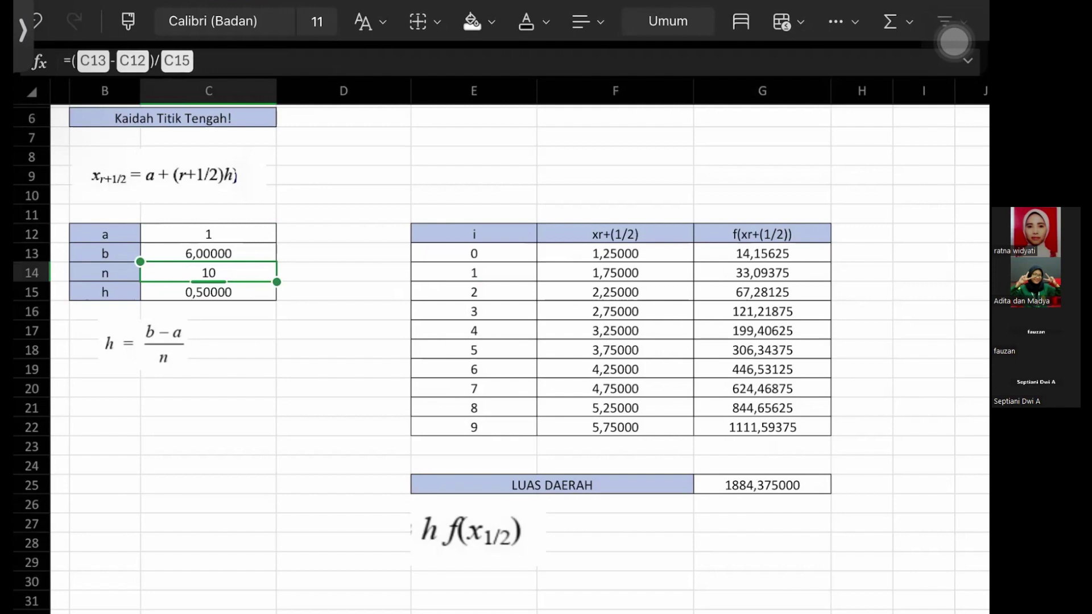
# - Inspect the xr+(1/2) formulas from F13 to F22 and the cell references they use
pyautogui.click(615, 253)
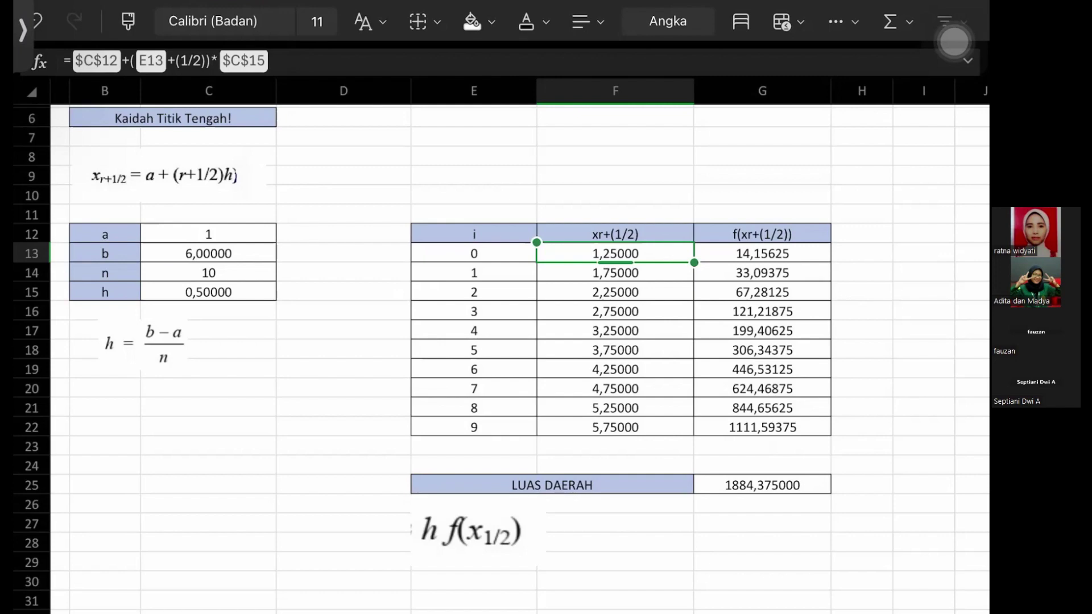
pyautogui.click(615, 273)
pyautogui.doubleClick(616, 293)
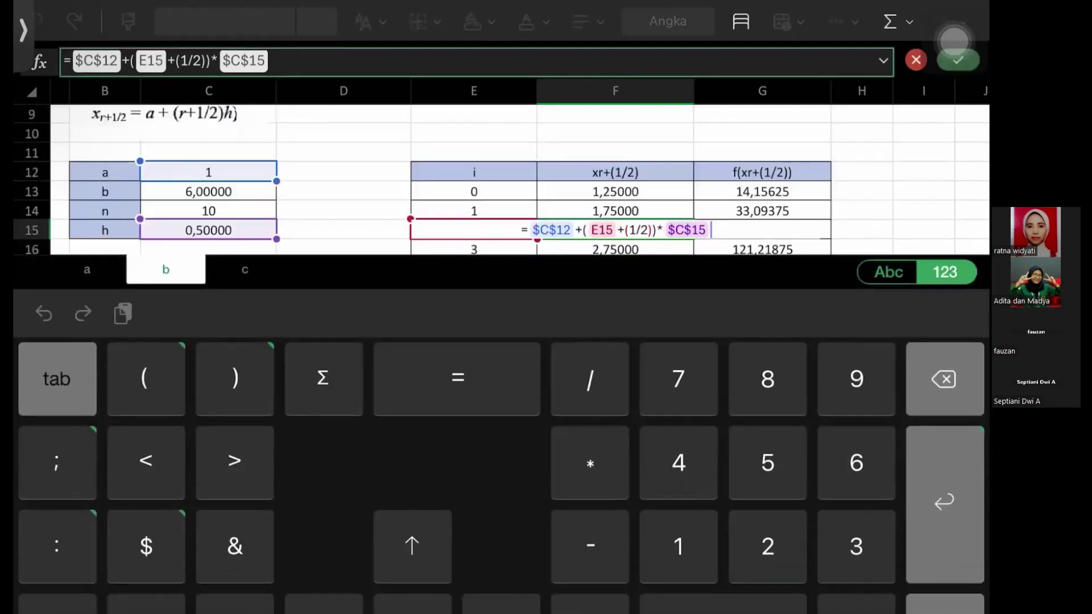
pyautogui.press('Return')
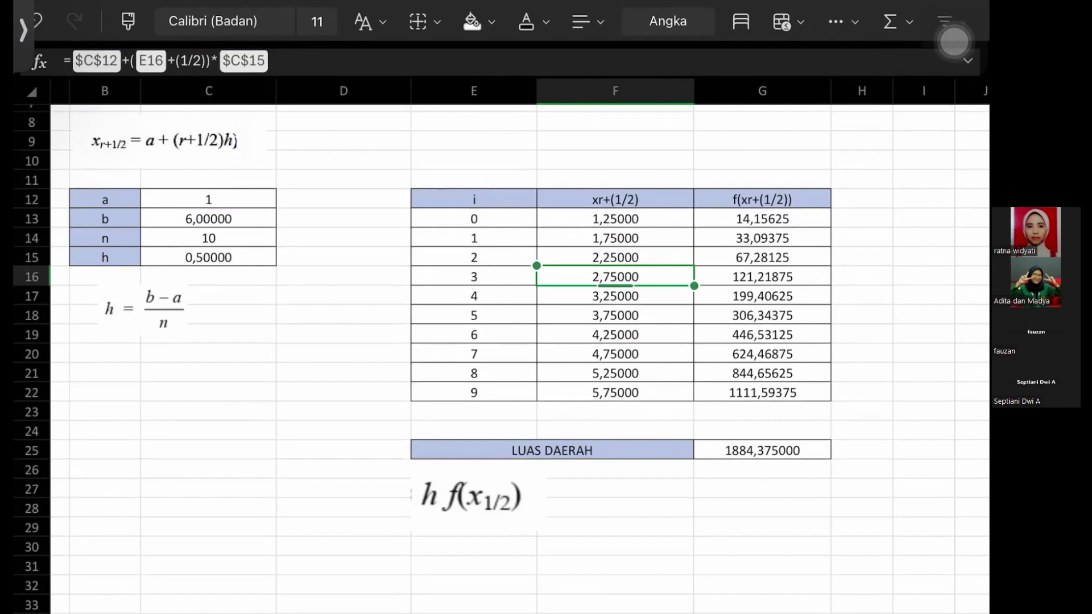
pyautogui.click(762, 218)
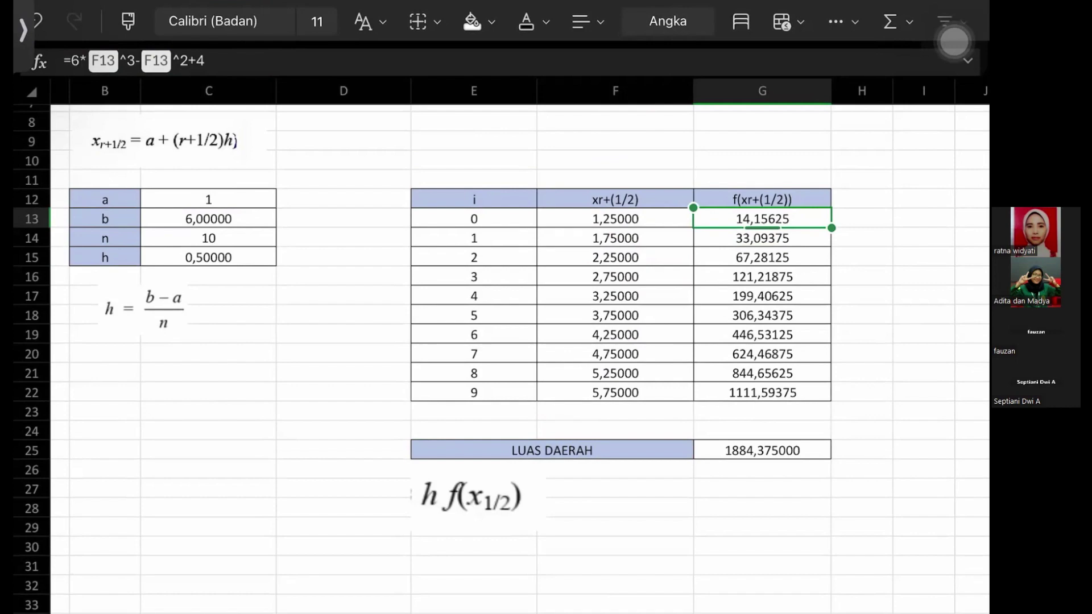
pyautogui.click(615, 218)
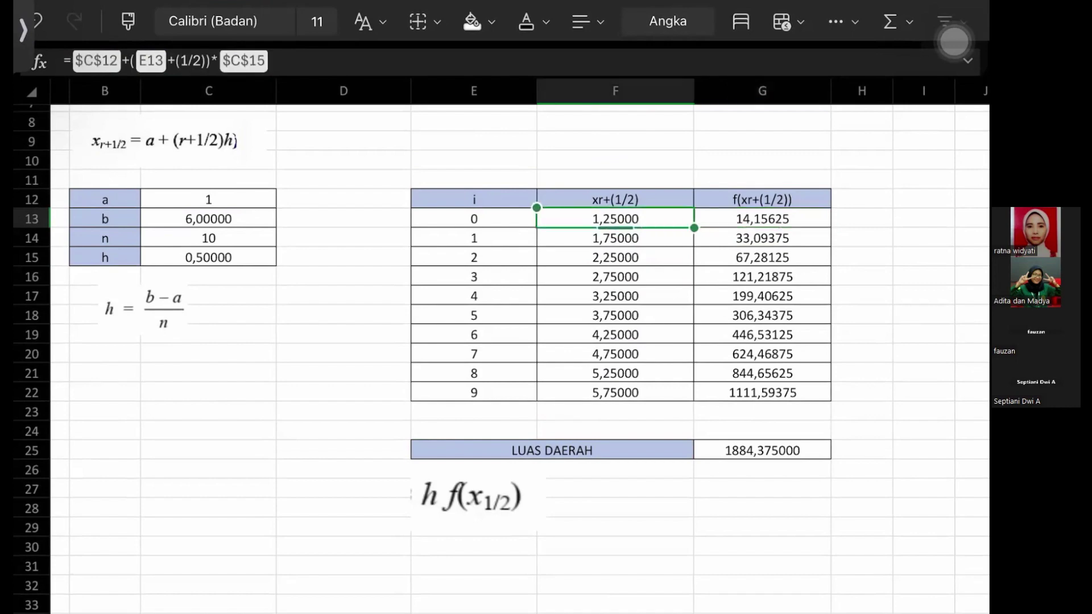
pyautogui.click(615, 393)
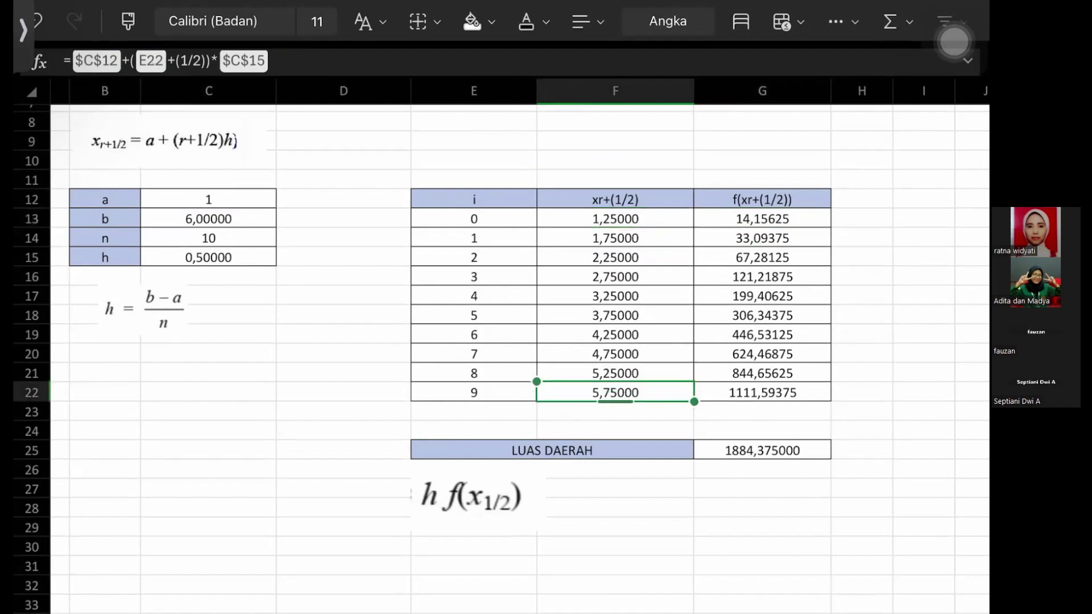
# - Inspect the f(xr+(1/2)) formulas from G13 to G22 and the LUAS DAERAH formula in G25
pyautogui.click(762, 218)
pyautogui.click(762, 219)
pyautogui.click(762, 238)
pyautogui.doubleClick(762, 237)
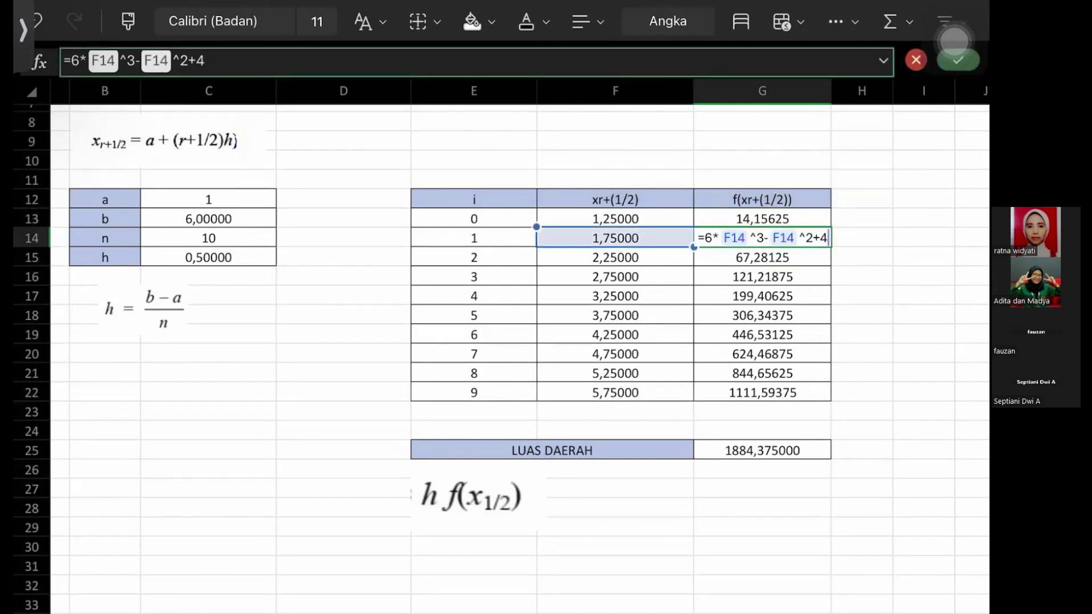
pyautogui.press('Return')
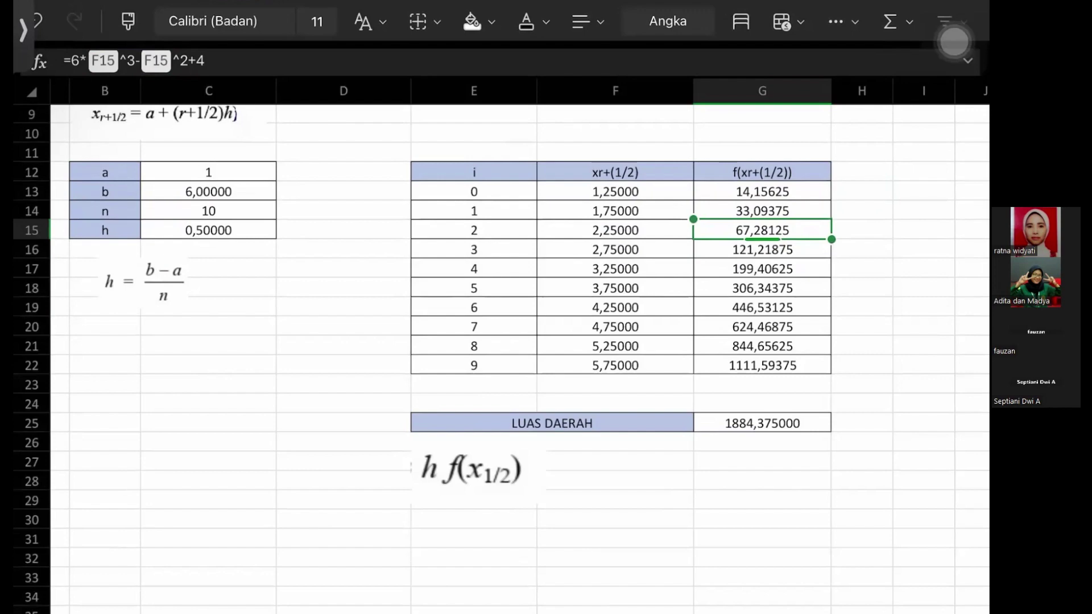
pyautogui.click(762, 191)
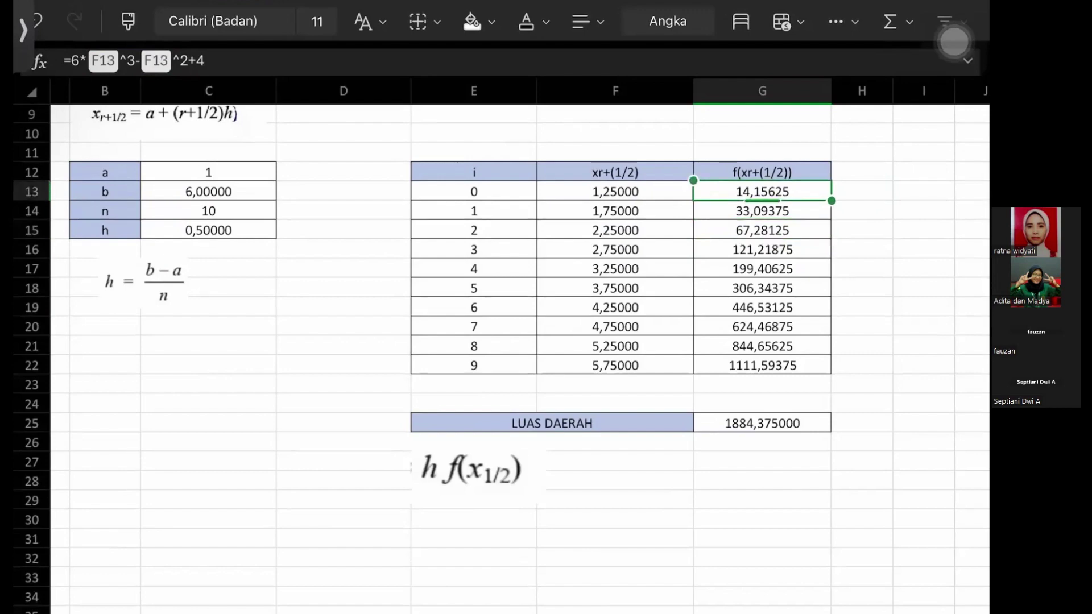
pyautogui.click(762, 365)
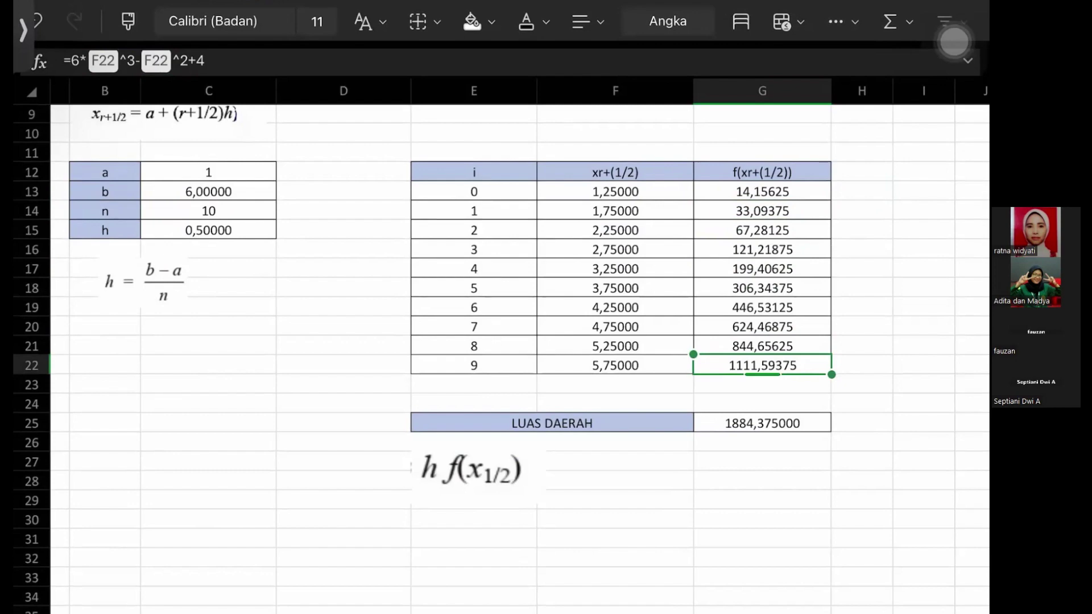
pyautogui.scroll(1, 500, 358)
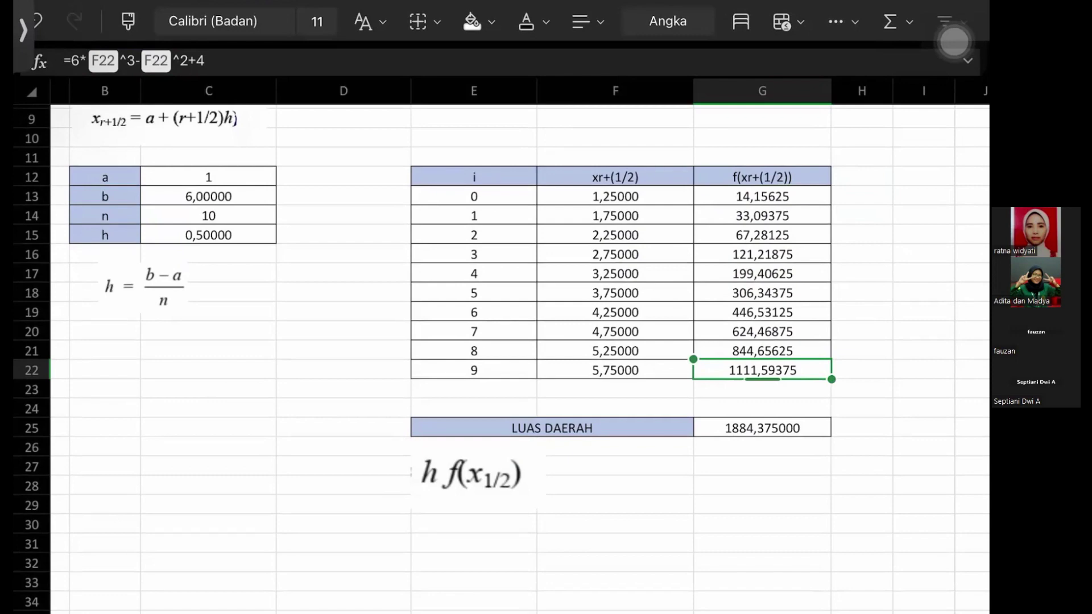
pyautogui.click(762, 427)
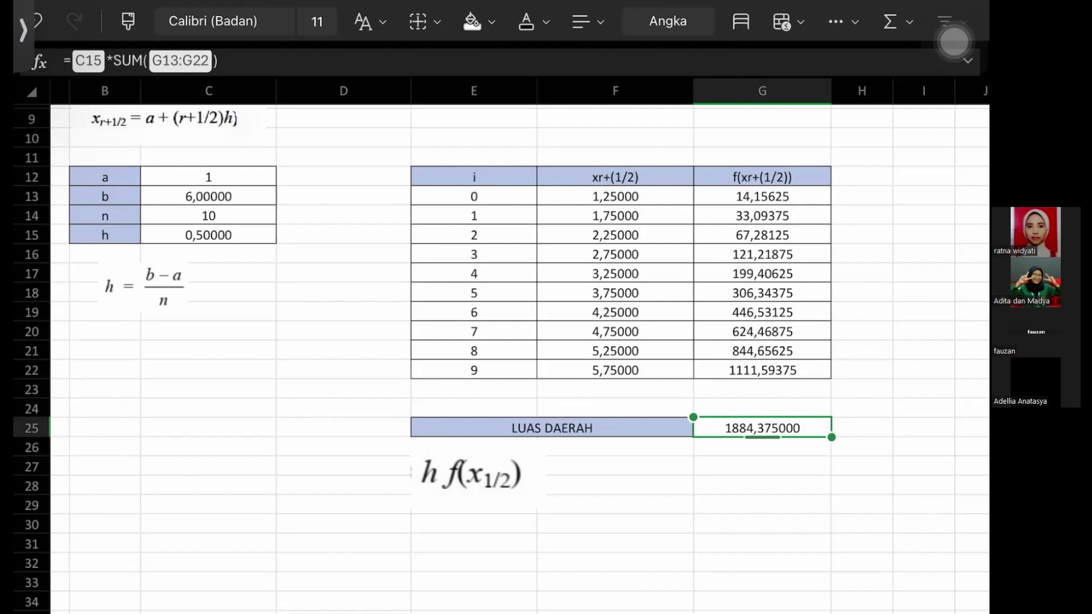
# - Enter the value 1890,83 in E31, below the LUAS DAERAH row and the h f(x1/2) formula image
pyautogui.click(474, 542)
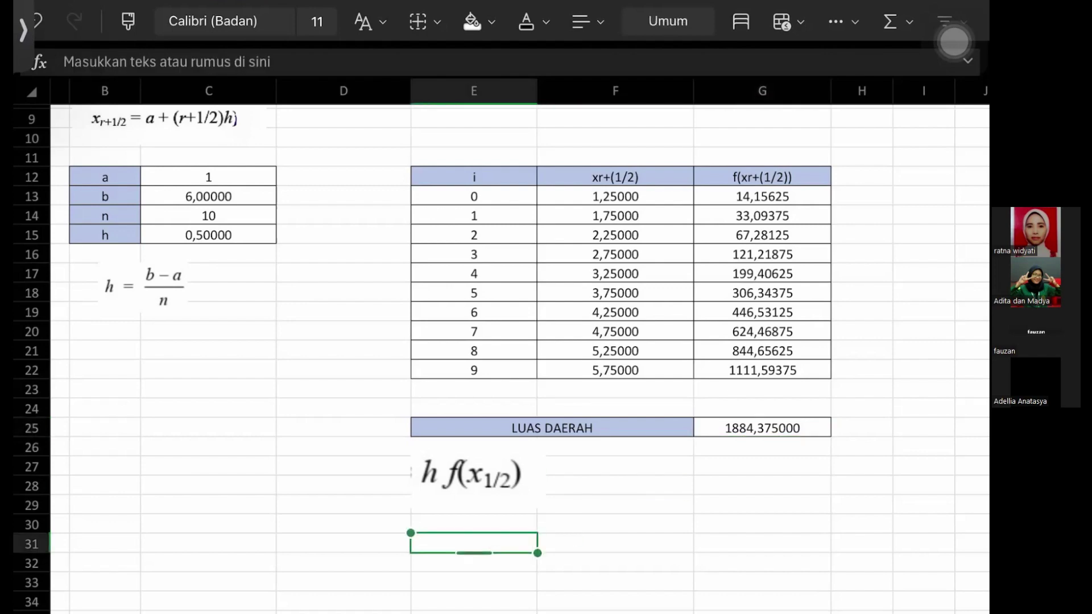
pyautogui.click(455, 62)
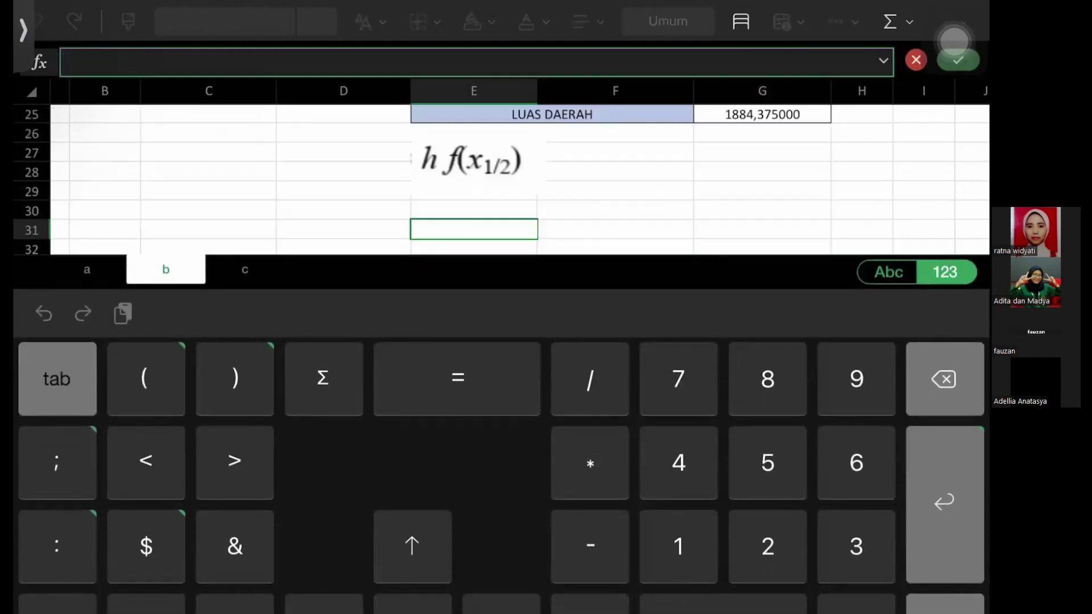
pyautogui.write('1890')
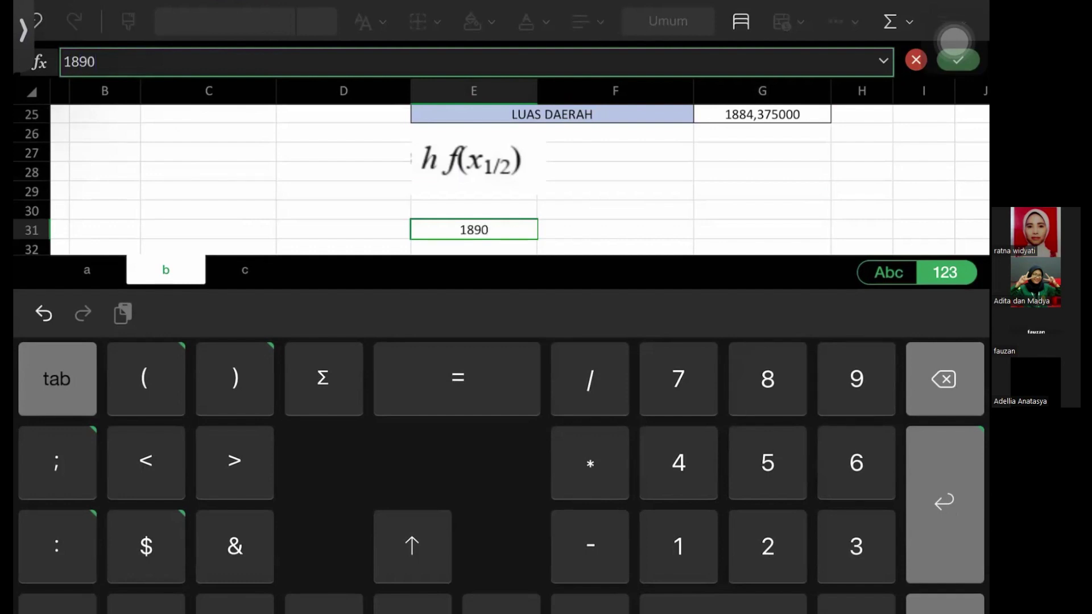
pyautogui.write(',85')
pyautogui.press('BackSpace')
pyautogui.write('3')
pyautogui.press('Return')
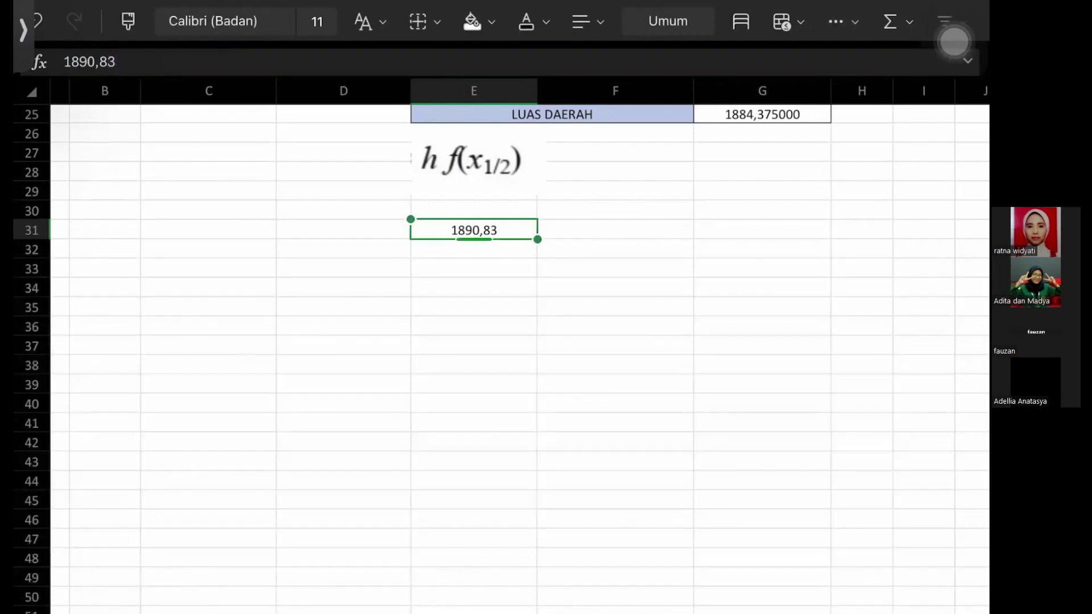
# - Fill cell E31, which holds 1890,83, with the base green theme colour
pyautogui.click(343, 230)
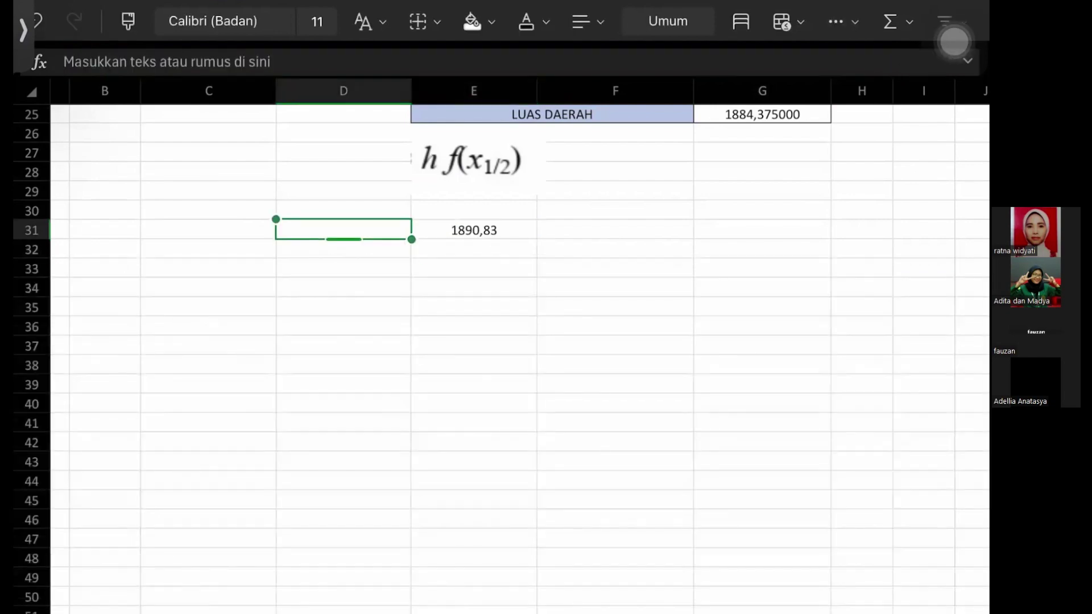
pyautogui.scroll(5, 501, 342)
pyautogui.scroll(5, 501, 342)
pyautogui.click(474, 534)
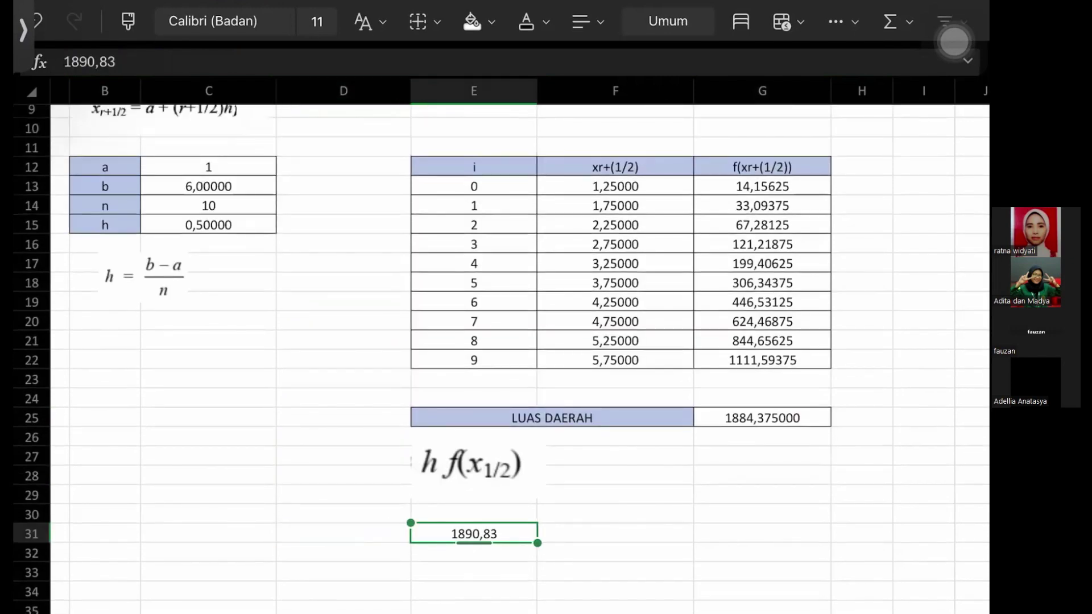
pyautogui.click(491, 21)
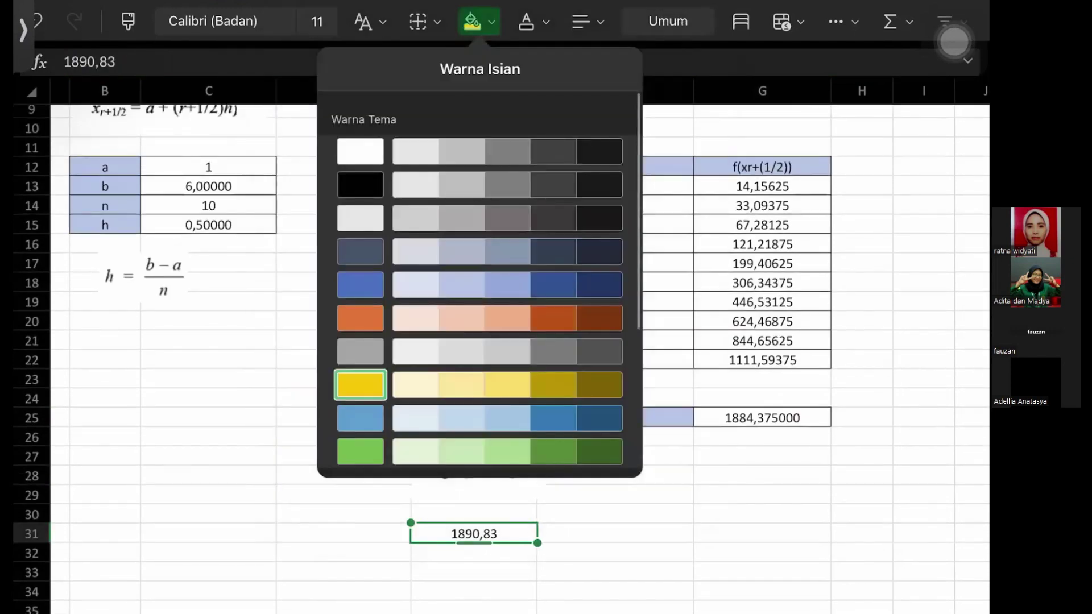
pyautogui.click(359, 452)
pyautogui.click(762, 534)
pyautogui.scroll(3, 501, 341)
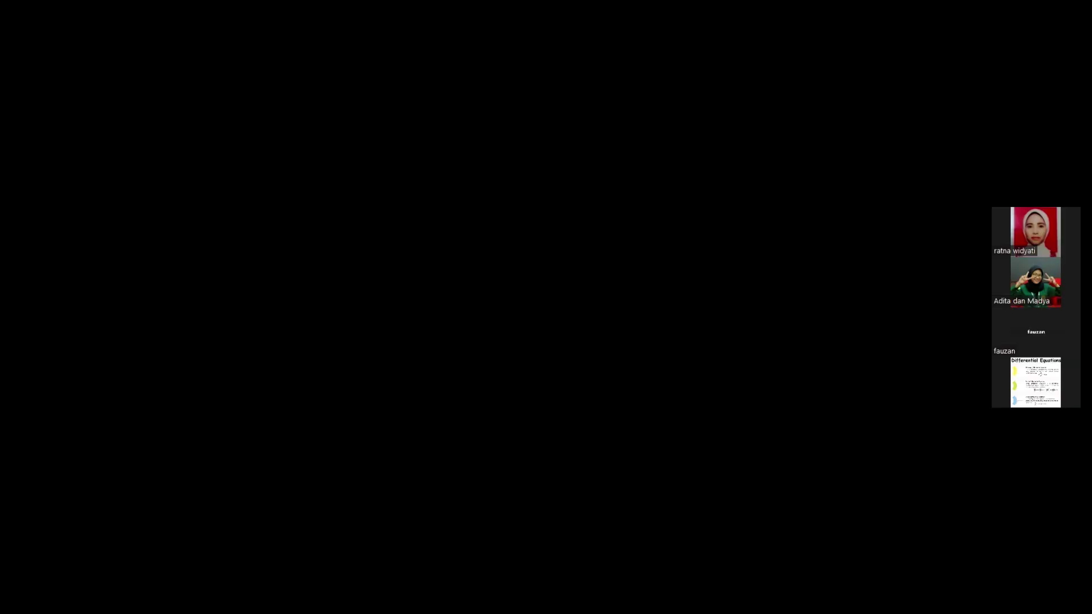
# - Inspect the 2*f(Xn) formulas in G9 and G10 and the n formula in C4 of the metode trapesium sheet
pyautogui.scroll(-1, 307, 472)
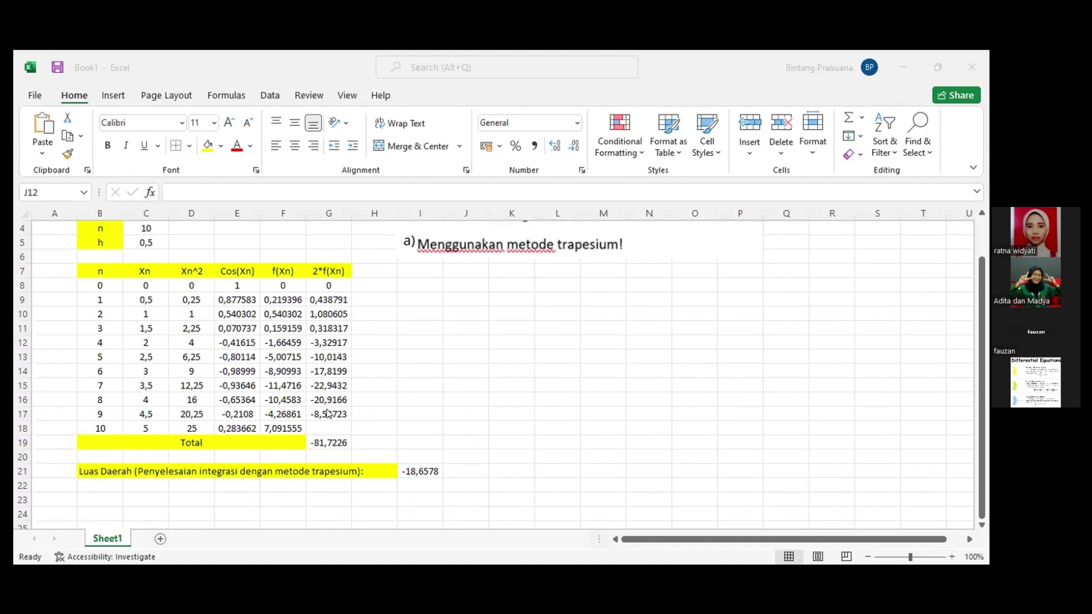
pyautogui.click(329, 306)
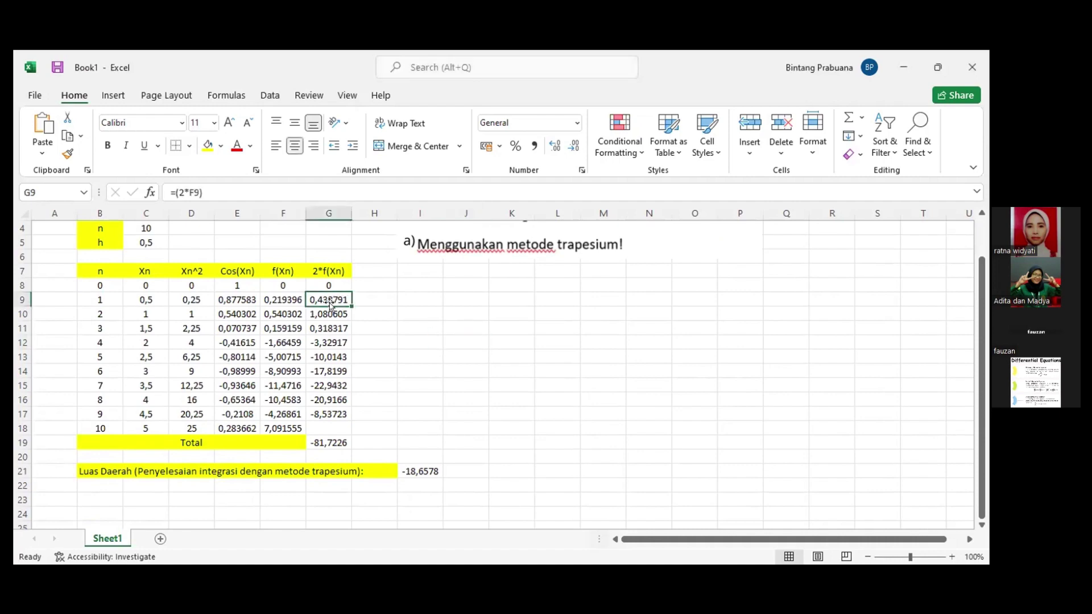
pyautogui.click(329, 310)
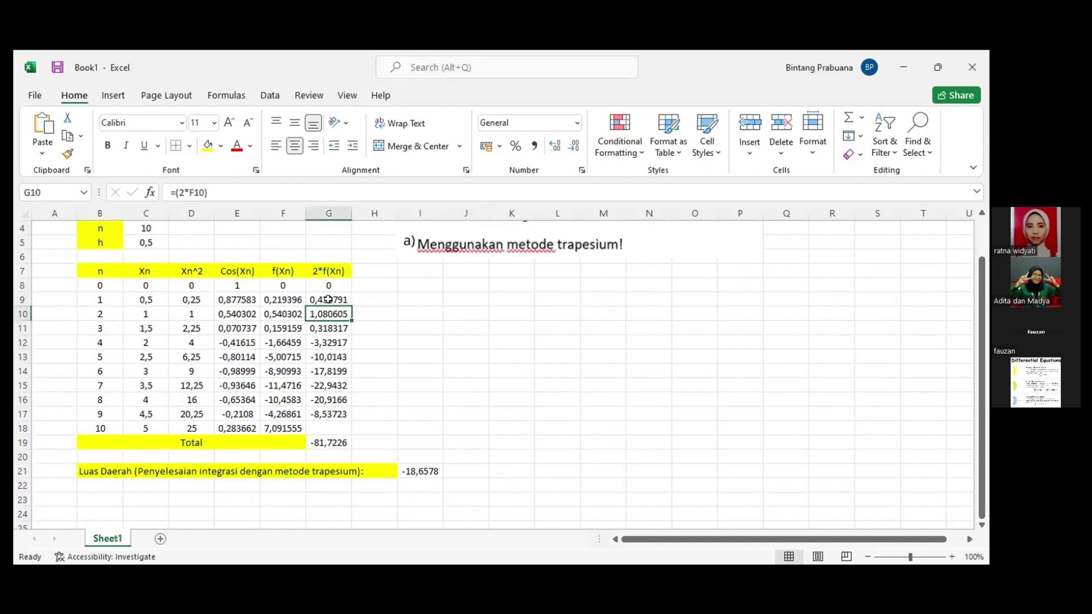
pyautogui.scroll(1, 294, 311)
pyautogui.scroll(1, 294, 311)
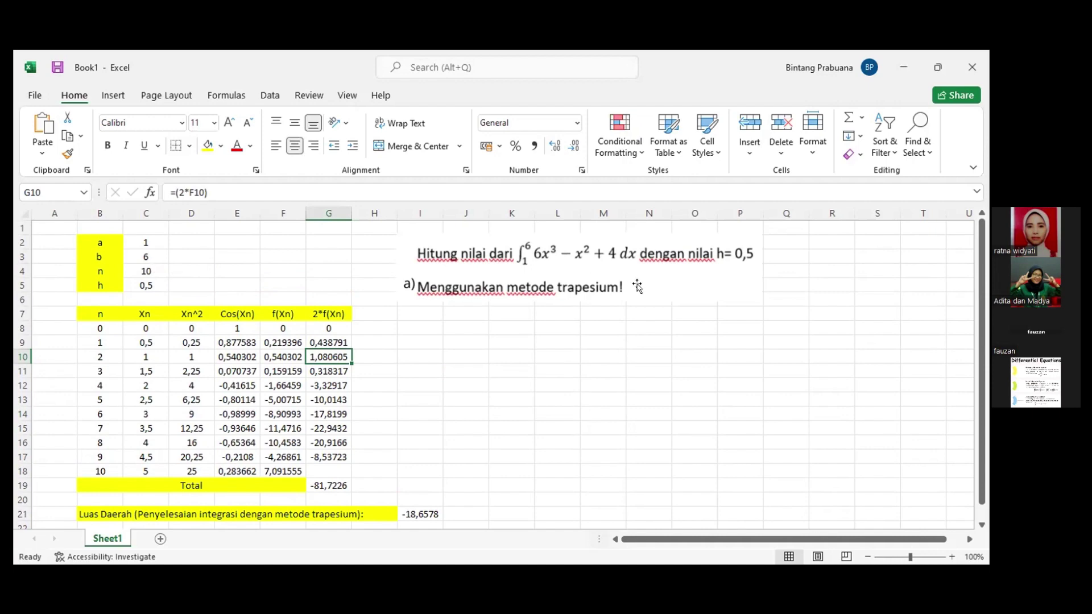
pyautogui.click(143, 273)
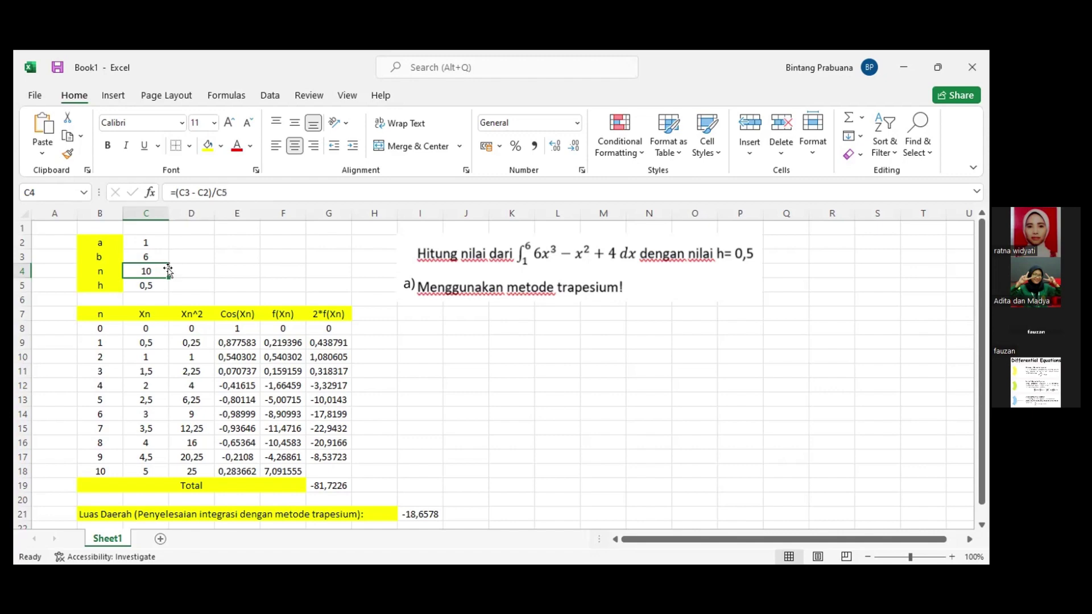
pyautogui.click(206, 276)
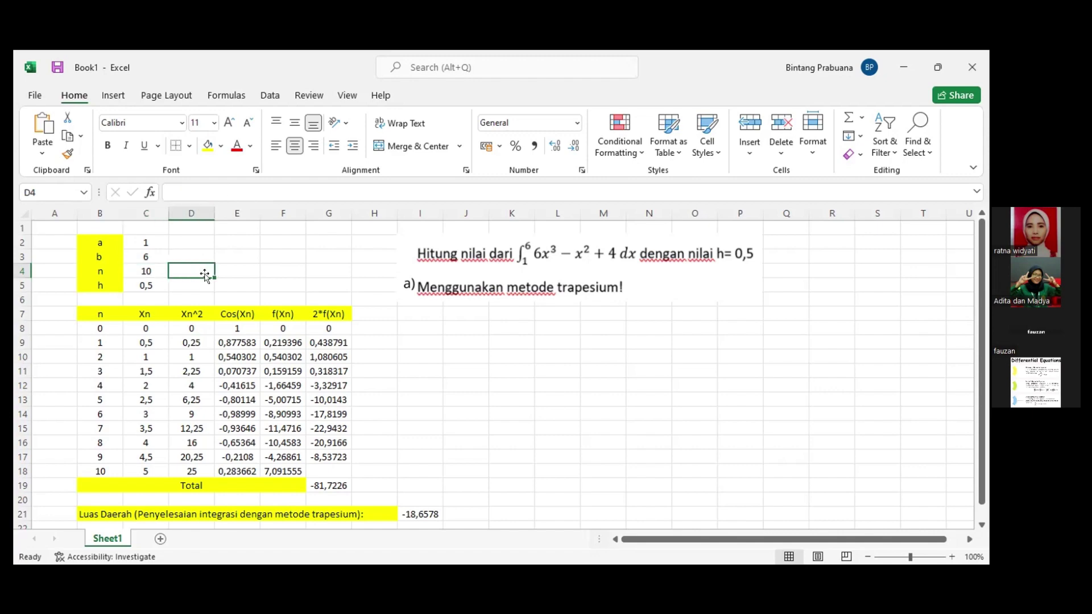
# - Go through the trapezoid table's column headings in row 7, from n to 2*f(Xn)
pyautogui.click(97, 317)
pyautogui.click(400, 327)
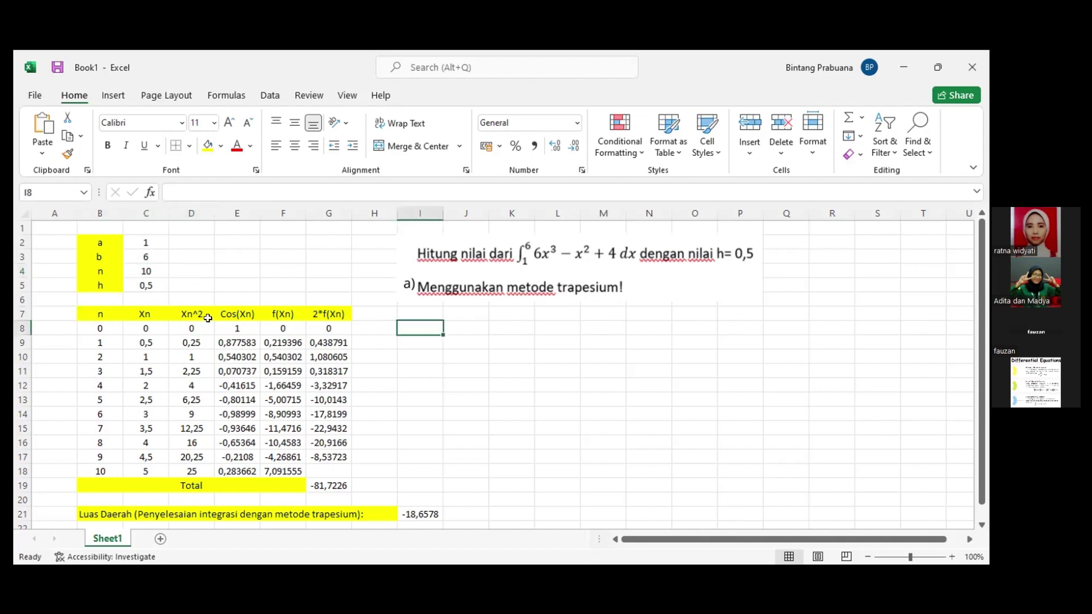
pyautogui.click(104, 317)
pyautogui.click(145, 313)
pyautogui.click(184, 312)
pyautogui.click(247, 312)
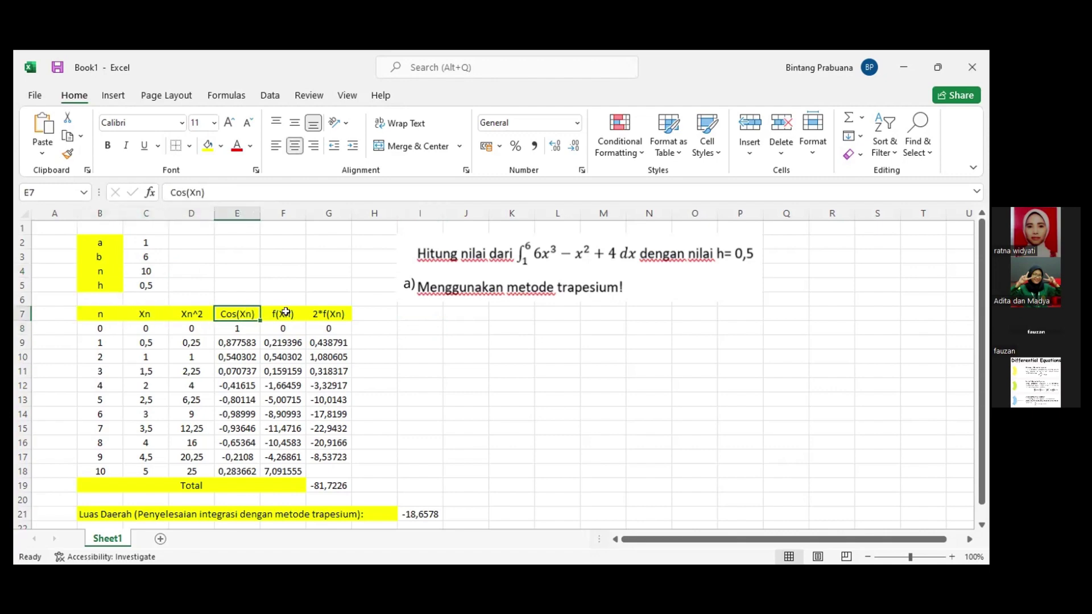
pyautogui.click(287, 312)
pyautogui.click(327, 311)
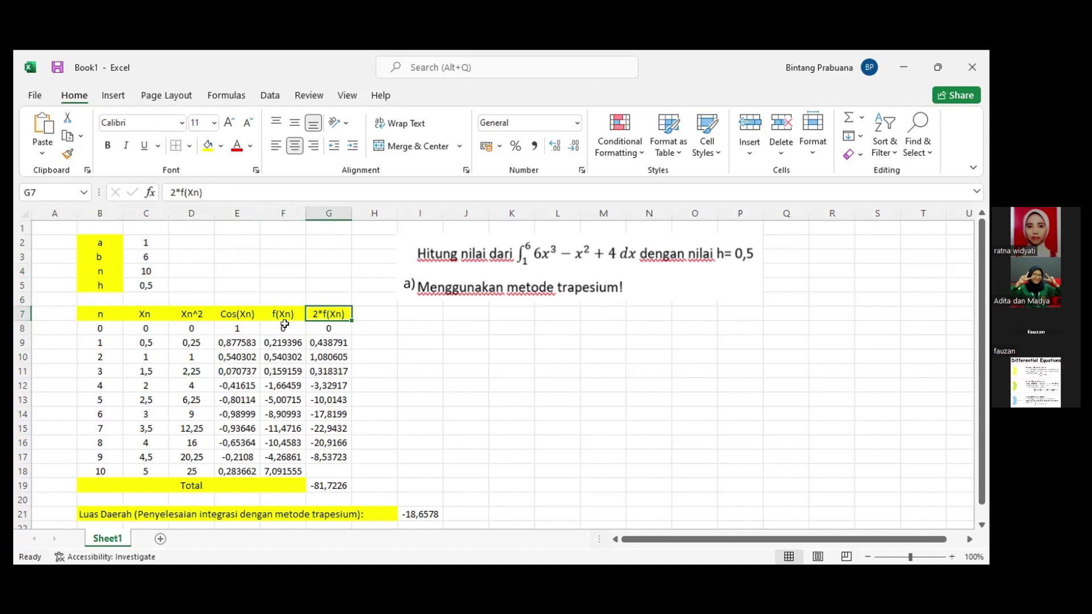
# - Inspect the n, Xn and Xn^2 entries in the trapezoid table's first data row, B8 to D8
pyautogui.click(104, 330)
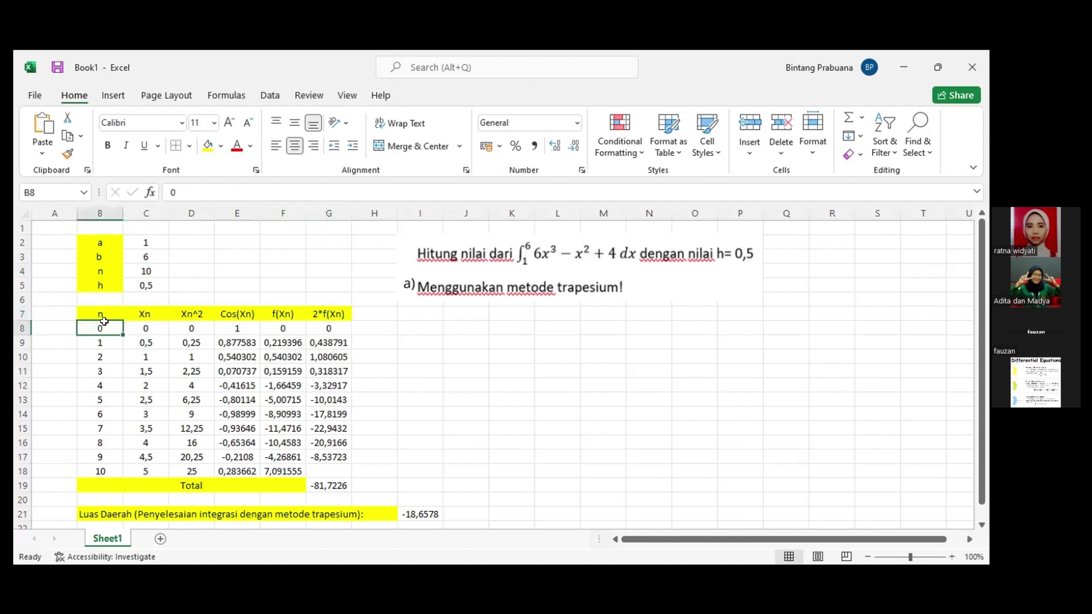
pyautogui.click(153, 327)
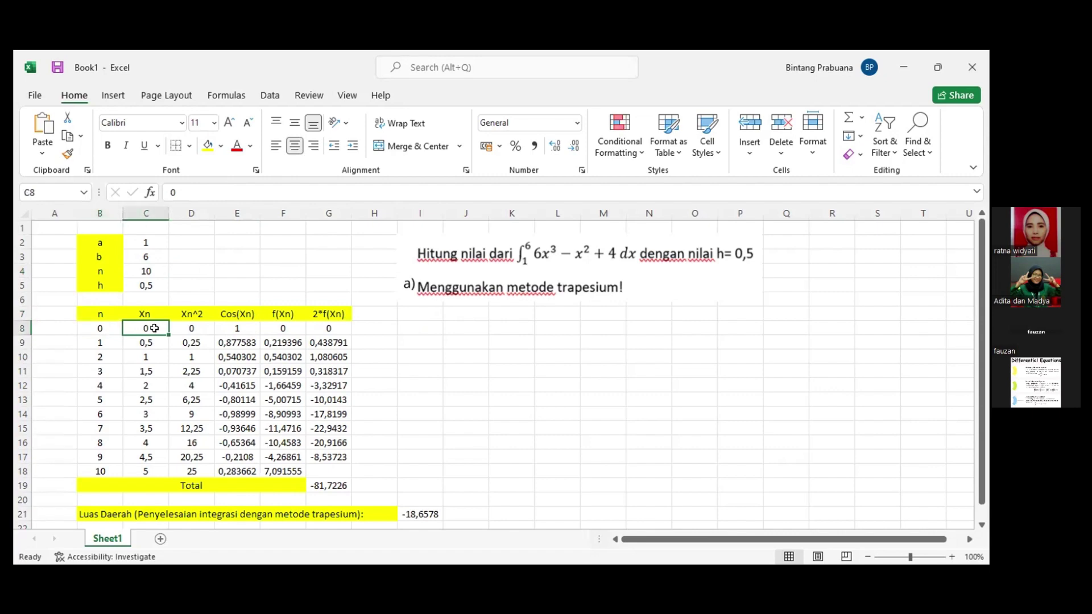
pyautogui.click(199, 330)
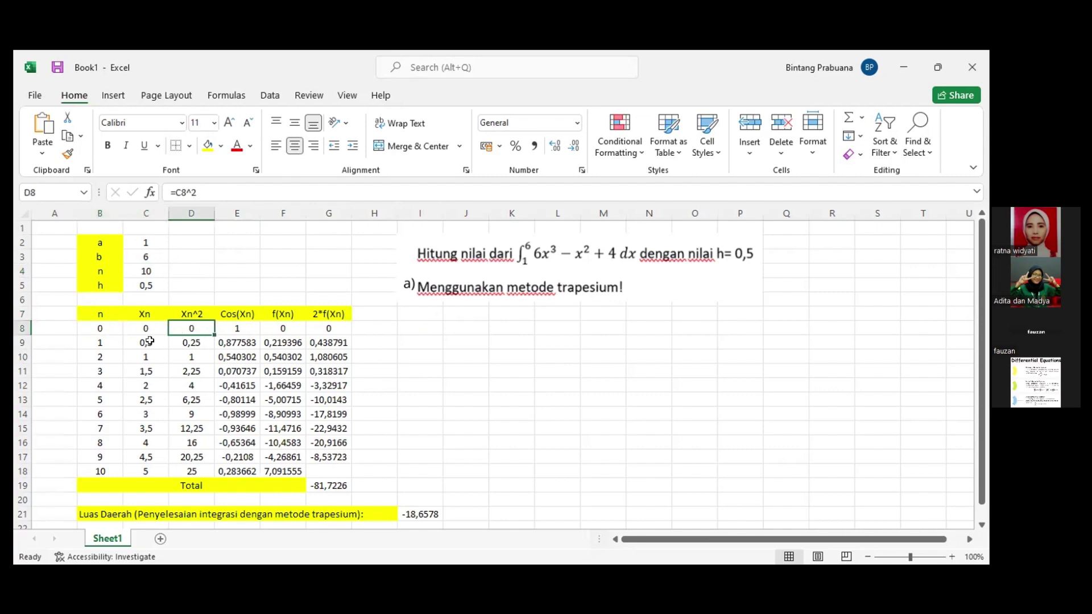
# - Inspect the Cos(Xn), f(Xn) and 2*f(Xn) formulas in the trapezoid table's first data row, E8 to G8
pyautogui.click(229, 330)
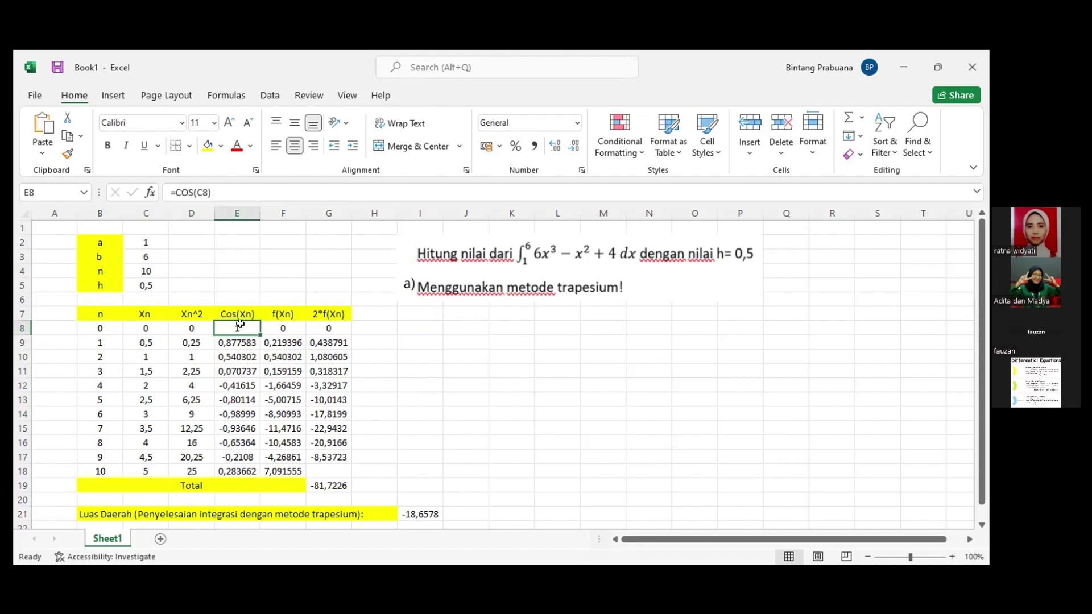
pyautogui.click(282, 328)
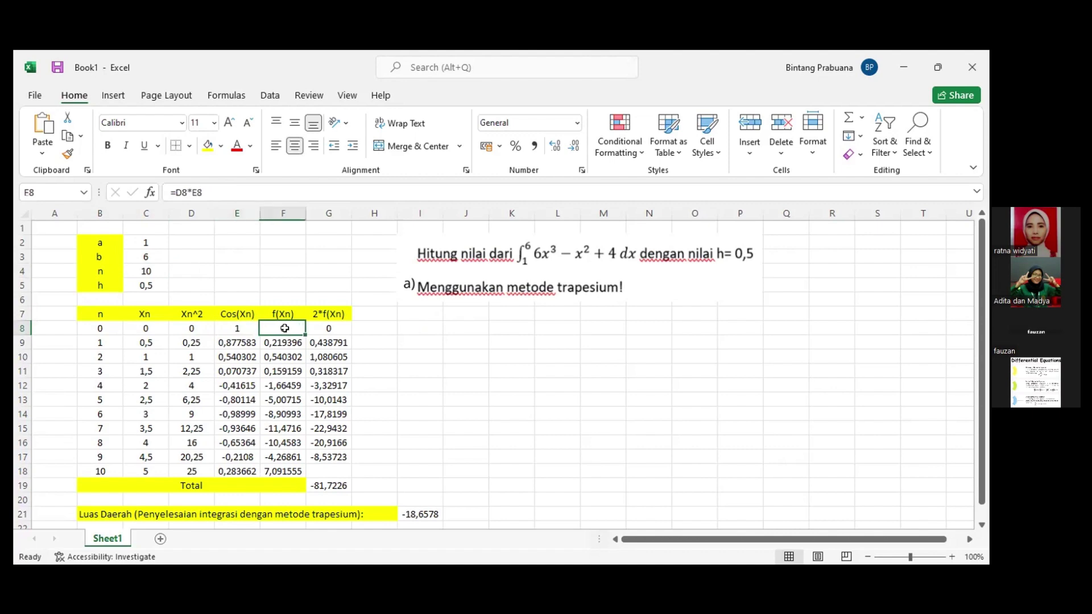
pyautogui.click(321, 329)
# - Go through the trapezoid table's second data row, B9 to G9, from the n entry to the 2*f(Xn) formula
pyautogui.click(100, 342)
pyautogui.click(143, 342)
pyautogui.click(178, 342)
pyautogui.click(226, 343)
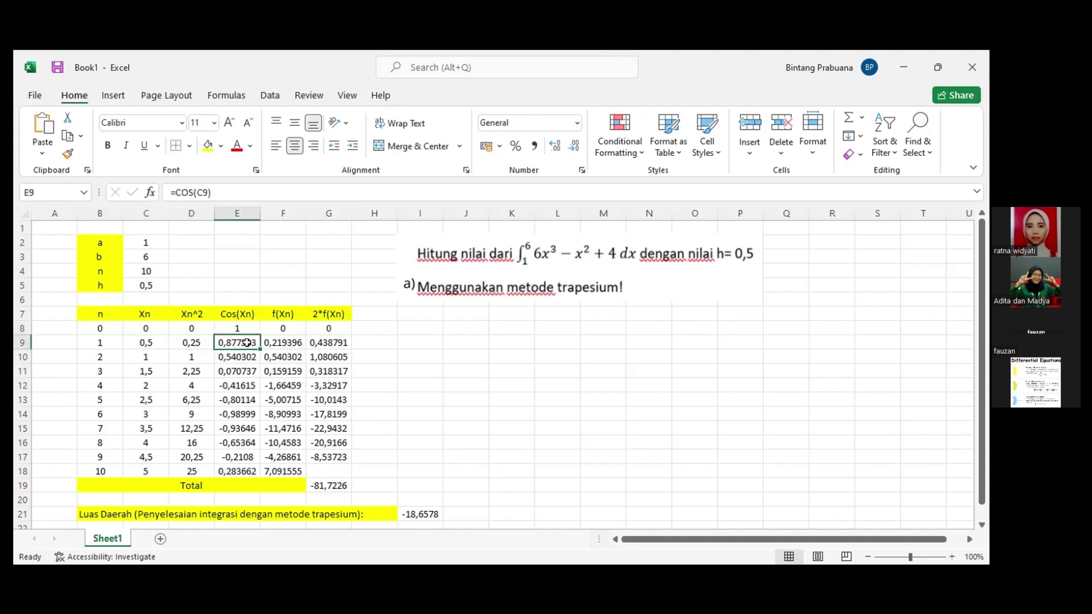
pyautogui.click(271, 343)
pyautogui.click(328, 343)
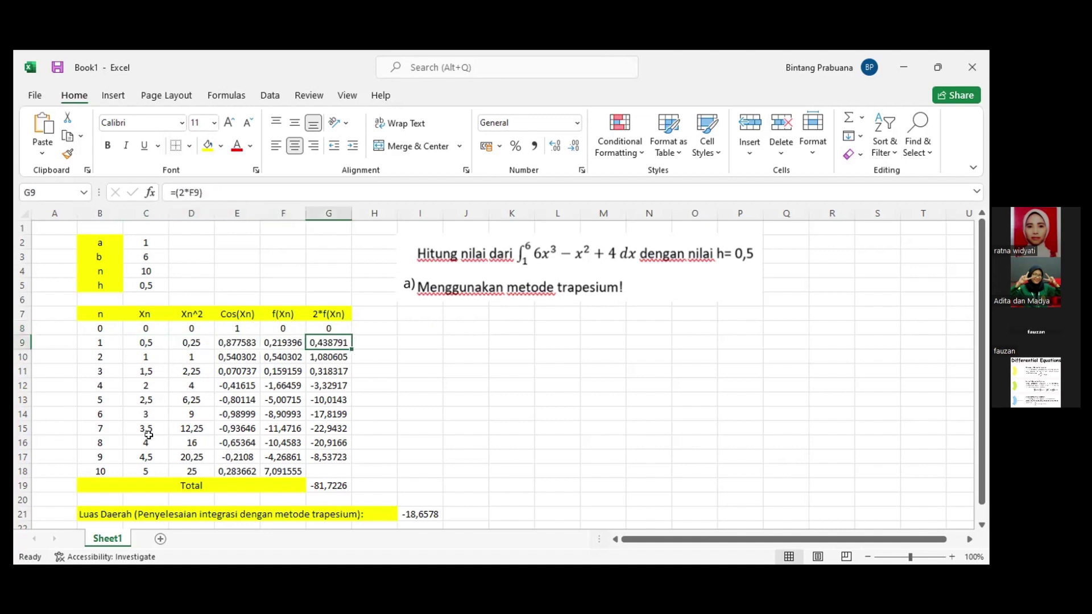
# - Examine the Total formula in G19 against the 2*f(Xn) cells it sums, checking G8, G16 and G17
pyautogui.scroll(-1, 353, 458)
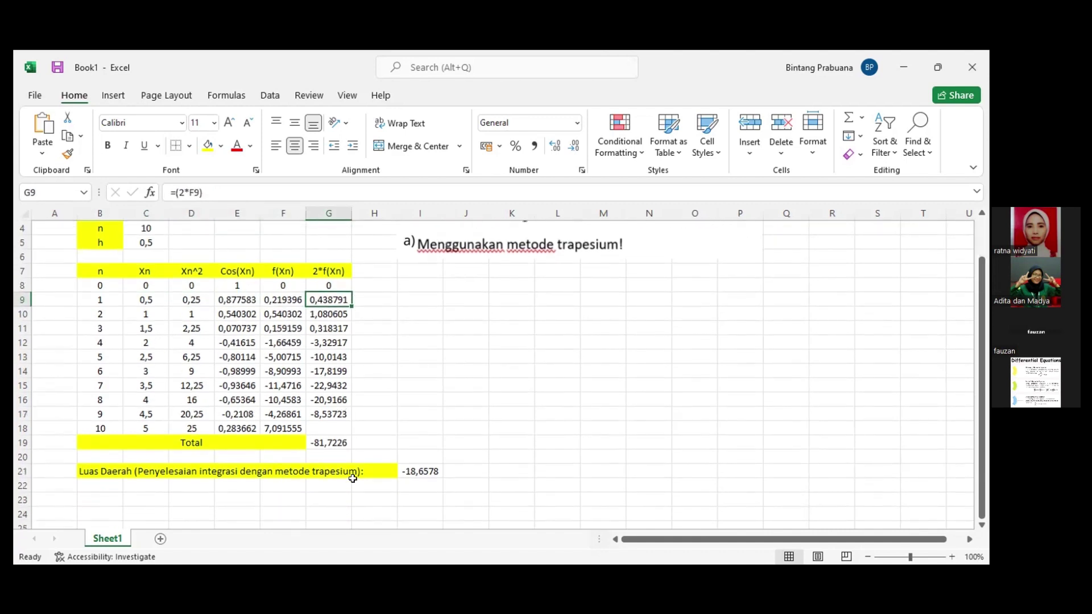
pyautogui.click(327, 286)
pyautogui.click(331, 442)
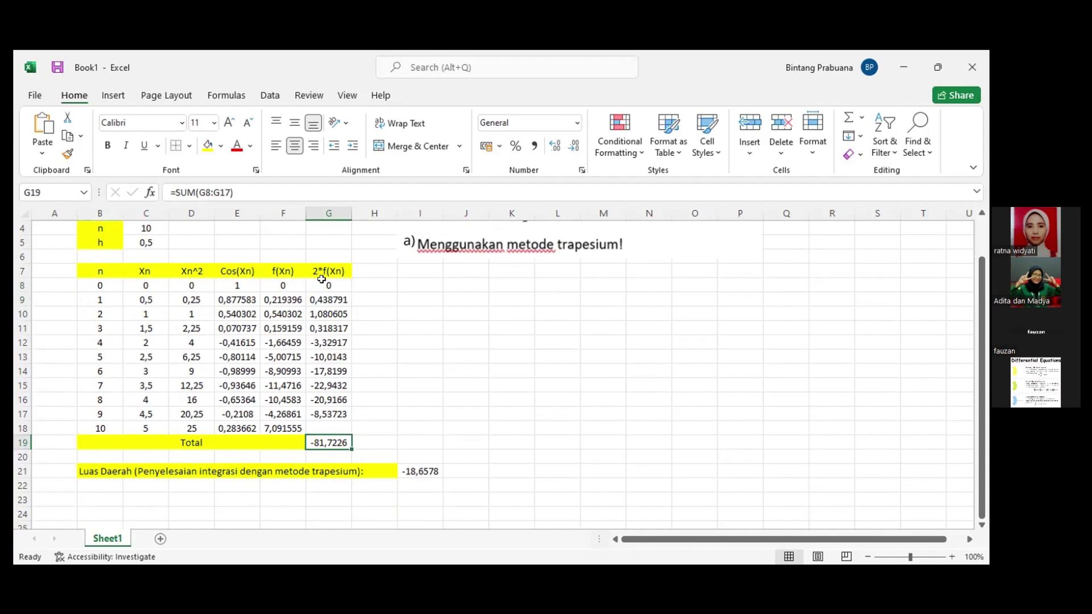
pyautogui.click(322, 414)
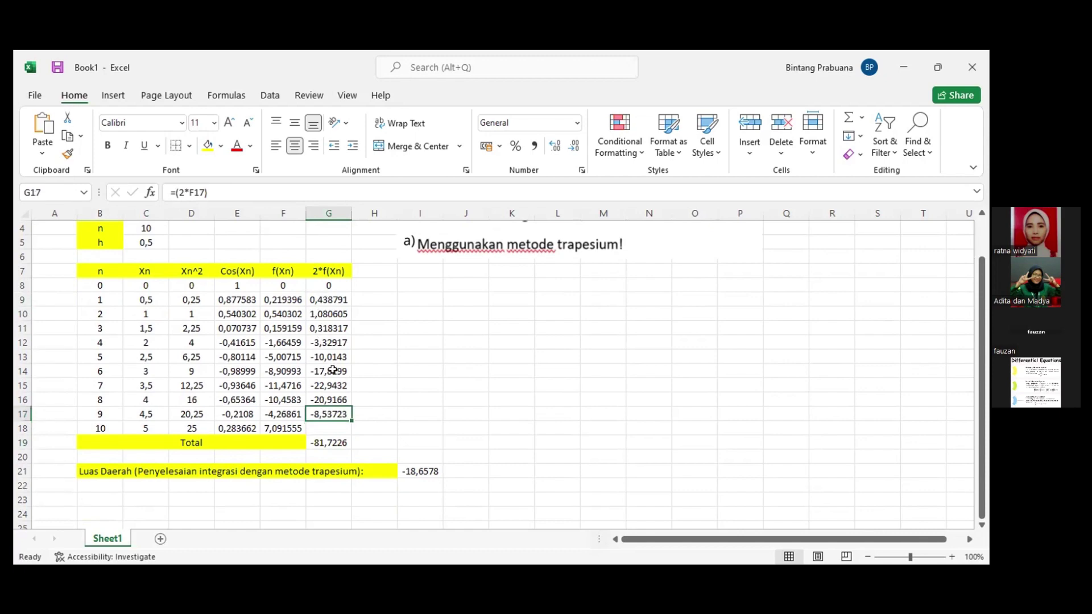
pyautogui.click(326, 439)
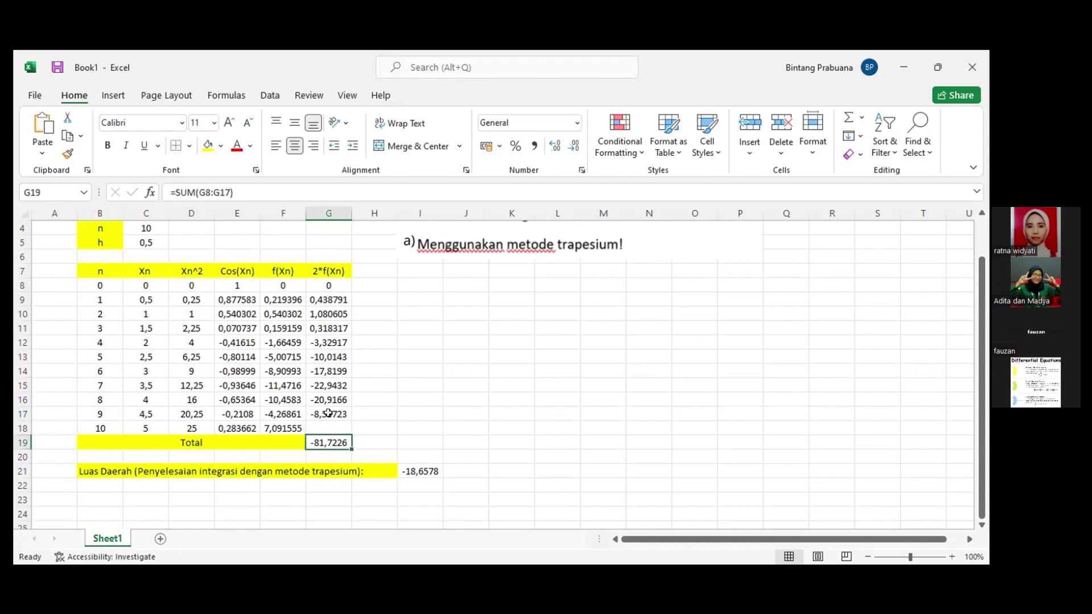
pyautogui.click(328, 414)
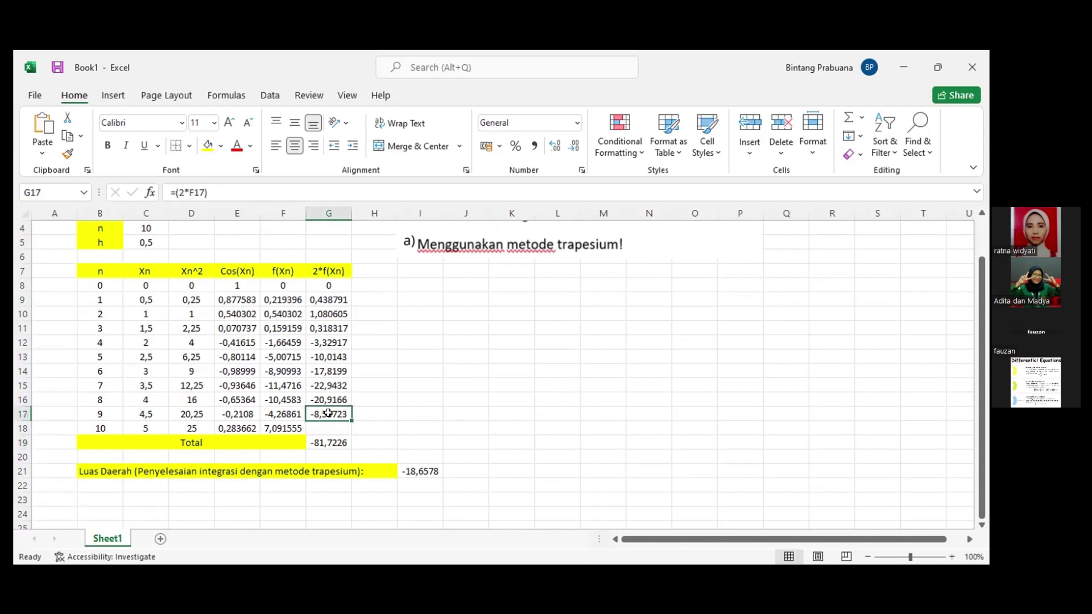
pyautogui.click(327, 443)
pyautogui.click(331, 413)
pyautogui.click(332, 400)
pyautogui.click(331, 442)
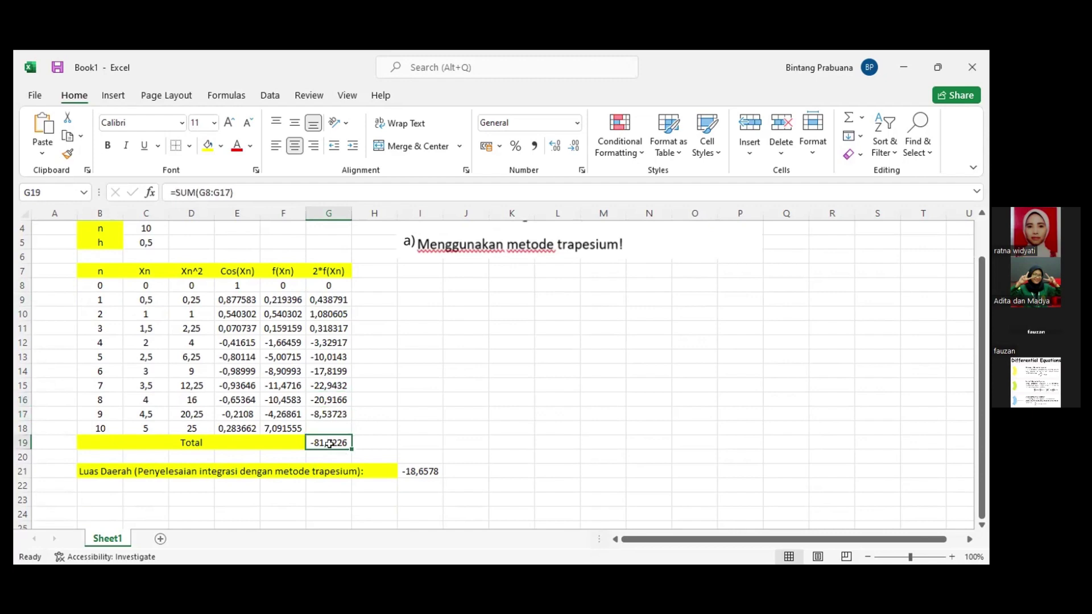
# - Inspect the Luas Daerah formula in I21, the 2*f(Xn) formula in G17 and the first Xn entry in C8
pyautogui.click(405, 471)
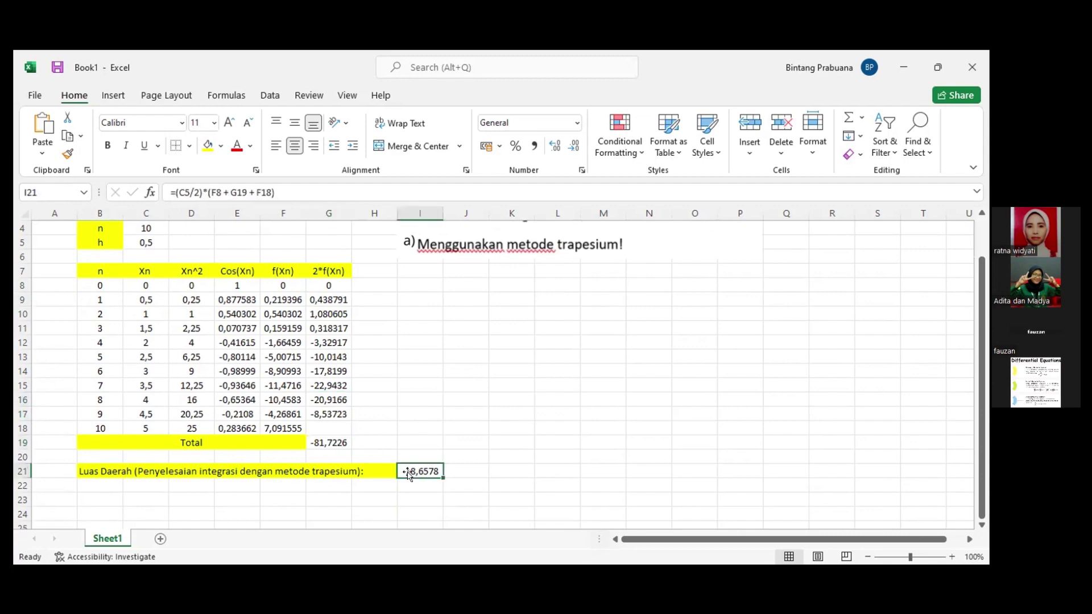
pyautogui.click(321, 414)
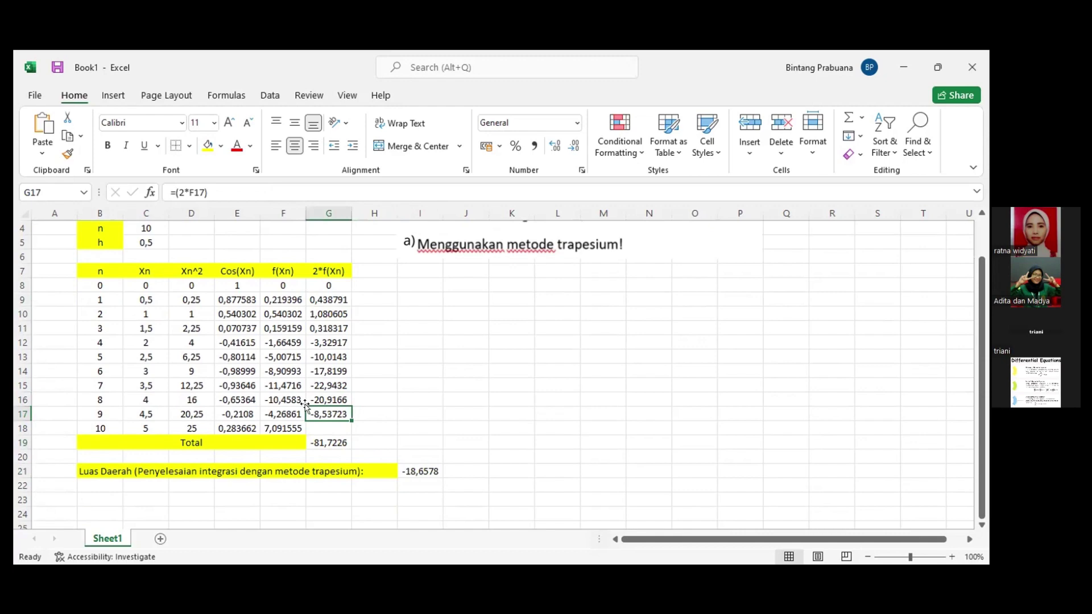
pyautogui.click(144, 288)
pyautogui.scroll(1, 297, 367)
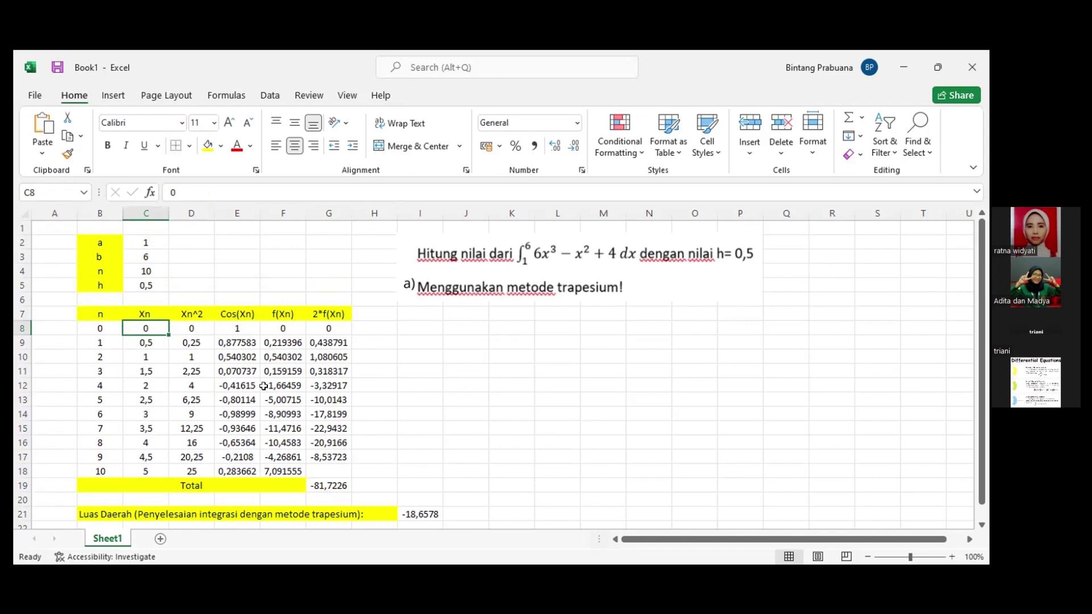
# - Widen column E, which holds the Cos(Xn) values, to about 23,57
pyautogui.click(235, 313)
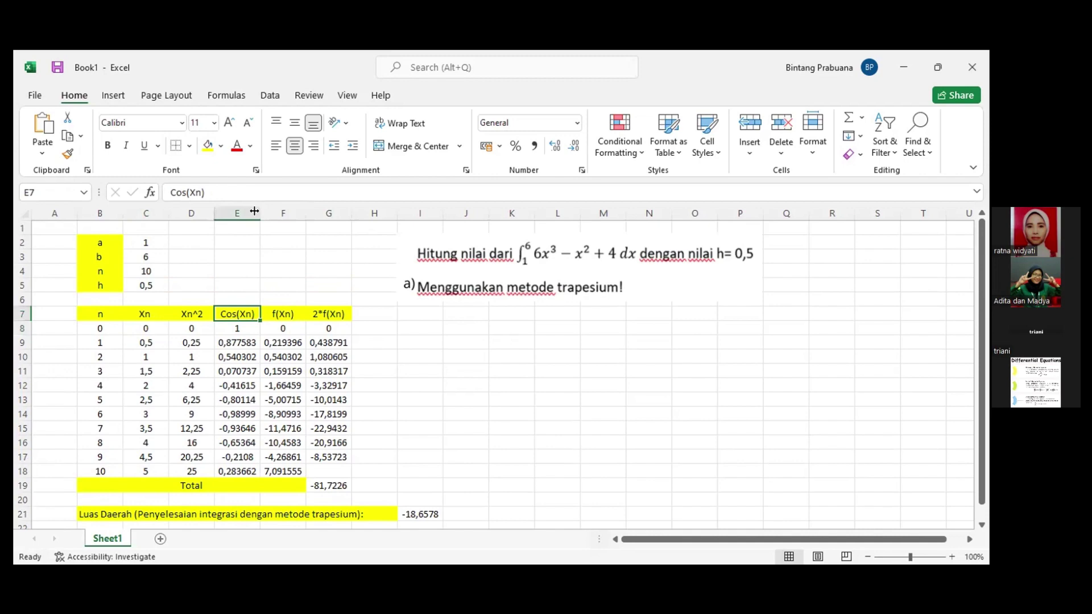
pyautogui.moveTo(254, 211); pyautogui.dragTo(330, 228)
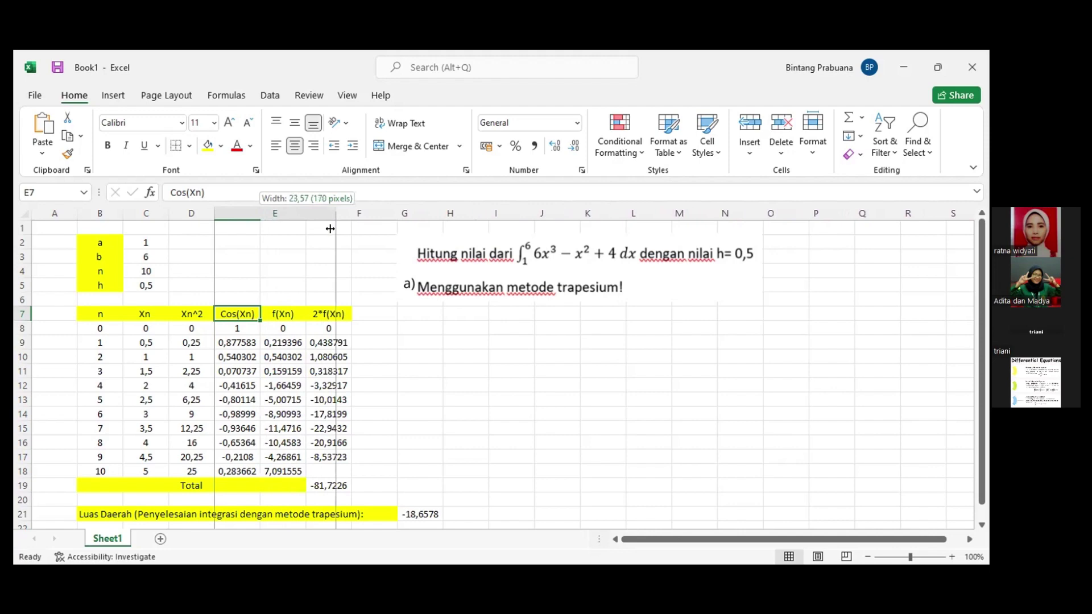
pyautogui.moveTo(330, 228); pyautogui.dragTo(329, 227)
pyautogui.click(305, 329)
pyautogui.click(306, 313)
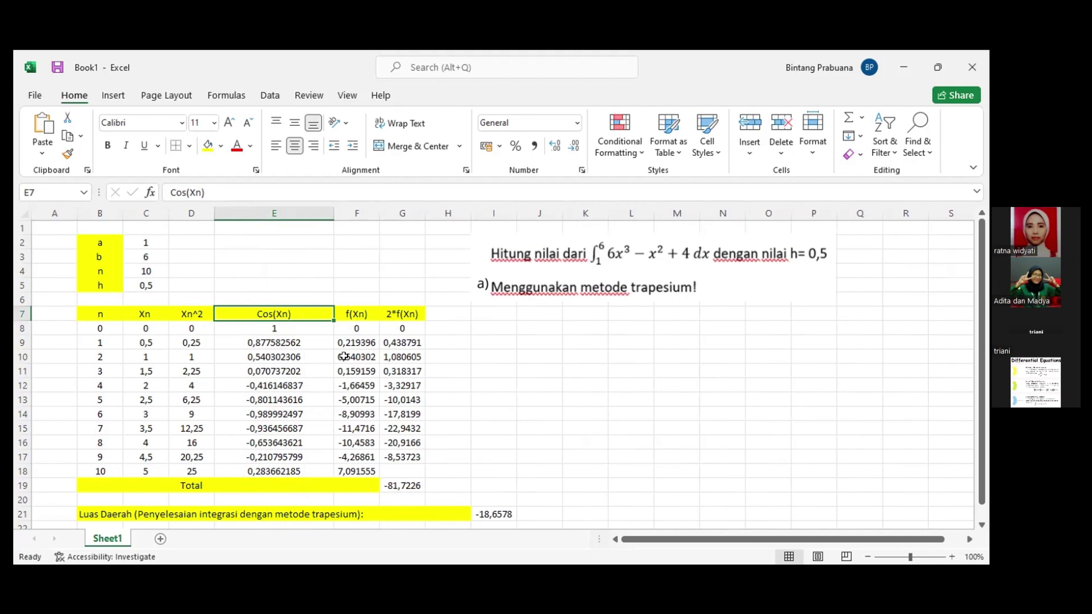
# - Review the n, Xn, f(Xn) and 2*f(Xn) entries in row 8, plus the 2*f(Xn) formulas in G9 and G10
pyautogui.click(401, 325)
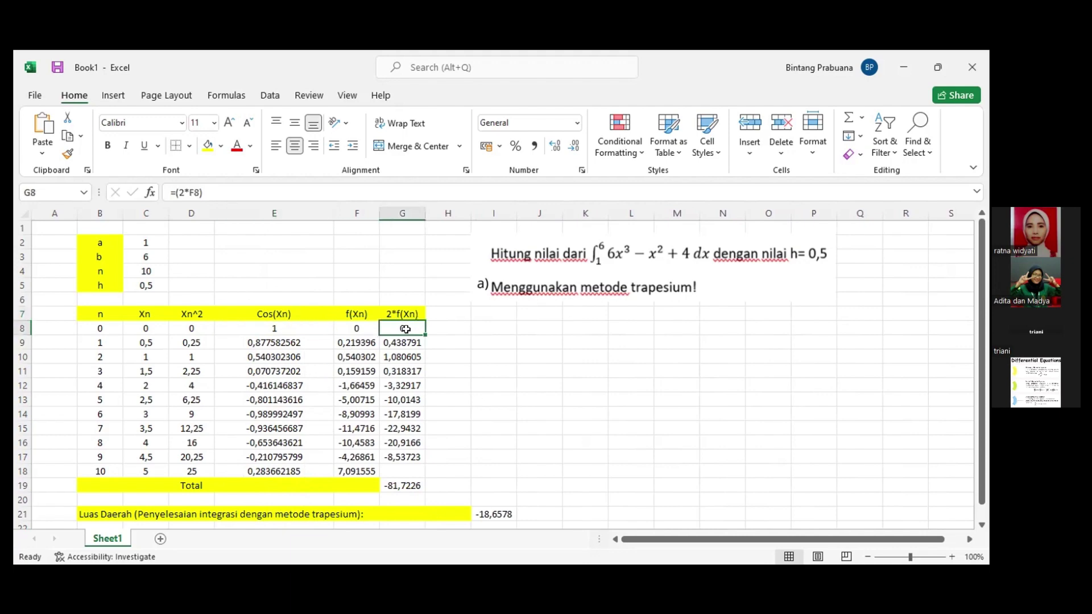
pyautogui.click(363, 329)
pyautogui.click(391, 330)
pyautogui.click(144, 328)
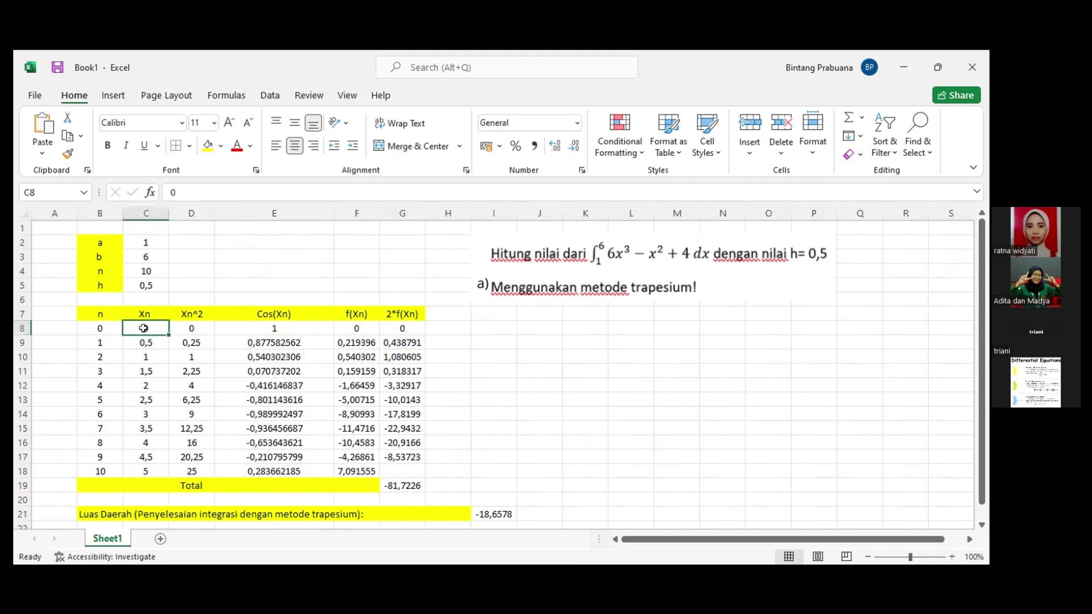
pyautogui.click(113, 330)
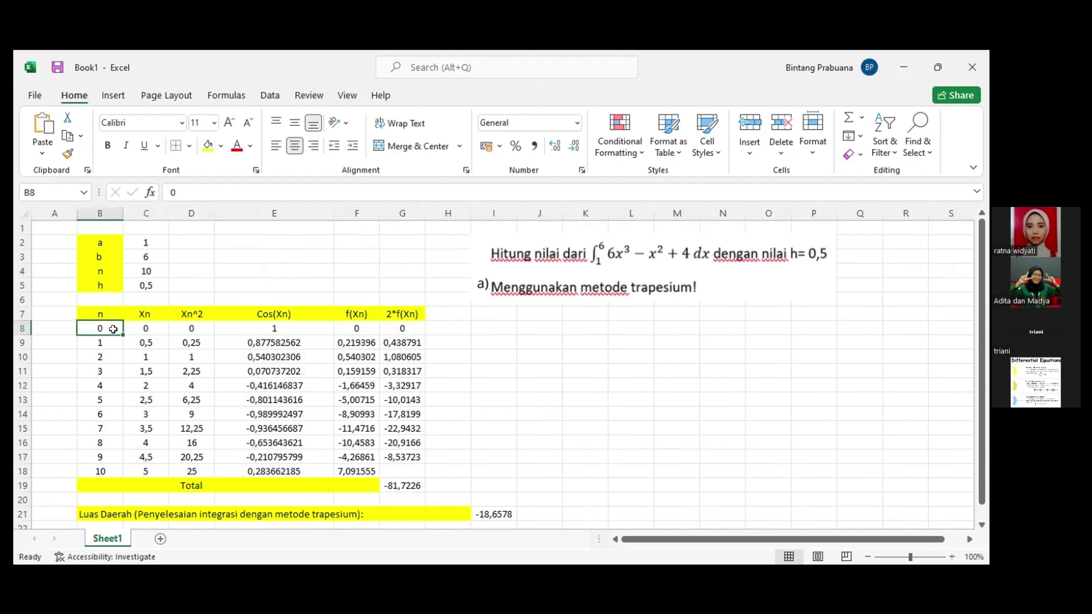
pyautogui.click(406, 332)
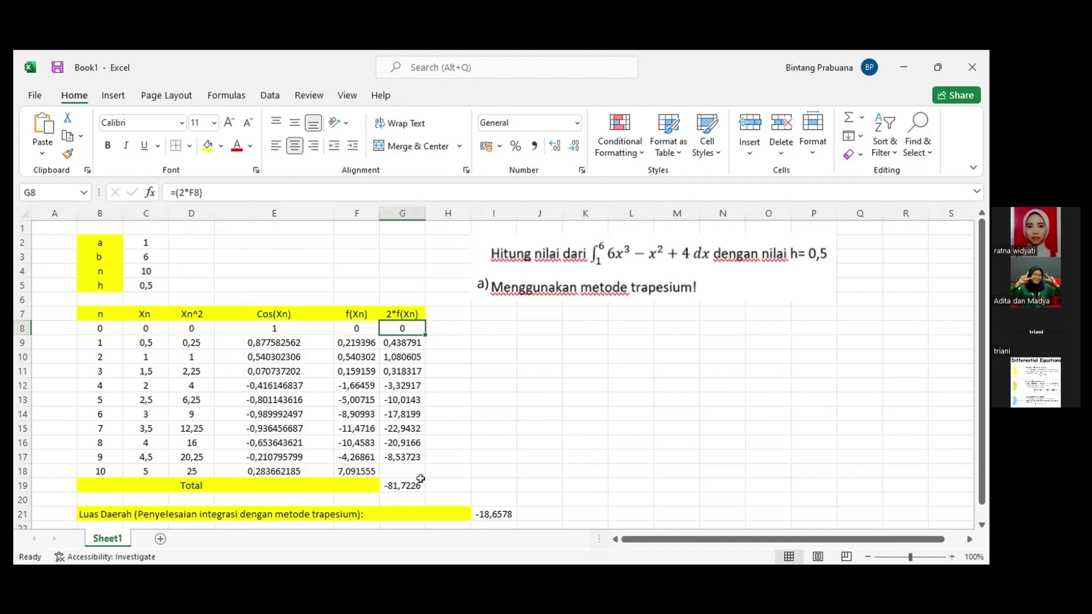
pyautogui.click(410, 343)
pyautogui.click(411, 358)
pyautogui.click(472, 399)
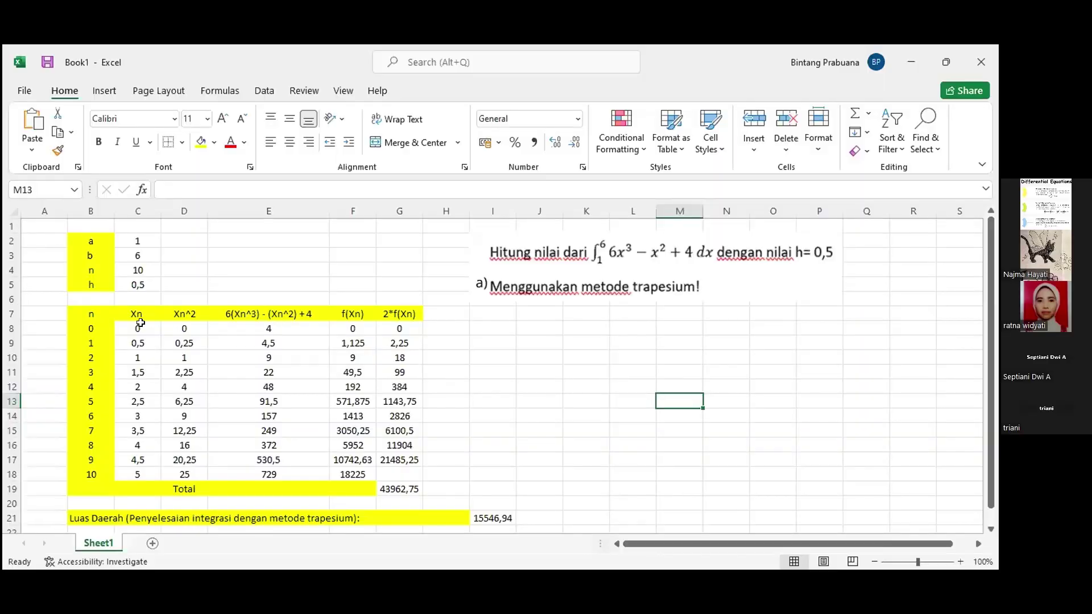
# - Set the first Xn value in C8 to 1 and check the Luas Daerah formula in I21
pyautogui.click(137, 328)
pyautogui.click(184, 190)
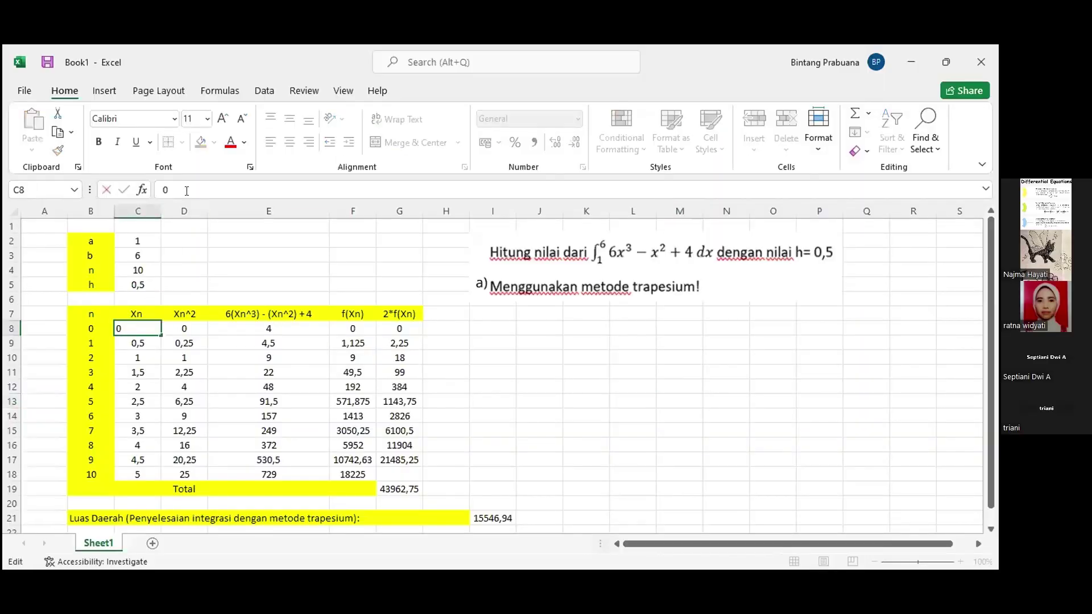
pyautogui.press('BackSpace')
pyautogui.write('1')
pyautogui.click(648, 471)
pyautogui.click(137, 327)
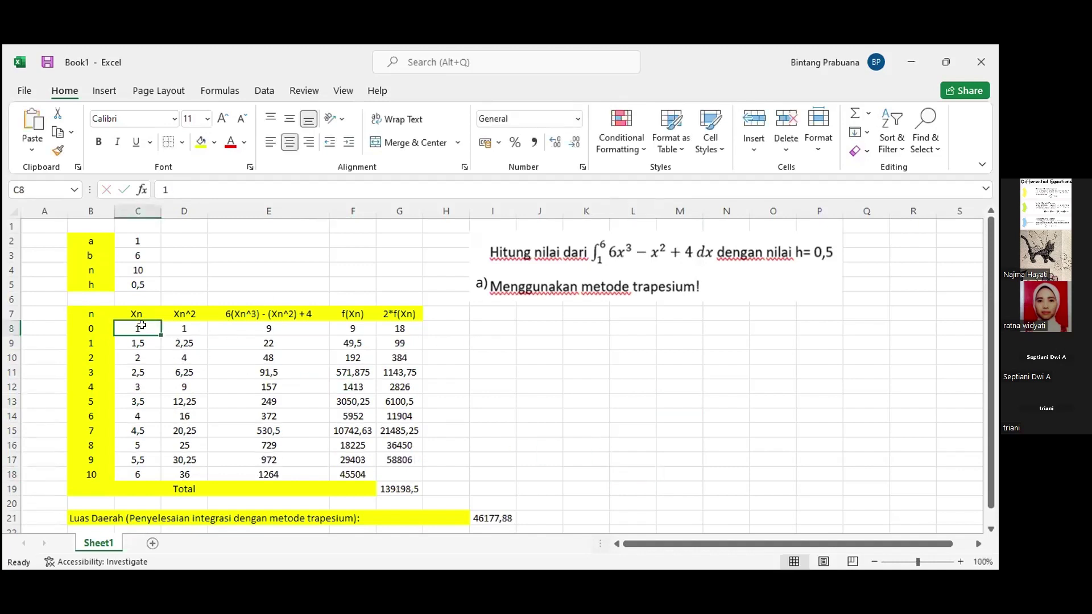
pyautogui.click(616, 382)
pyautogui.hotkey('ctrl', 'End')
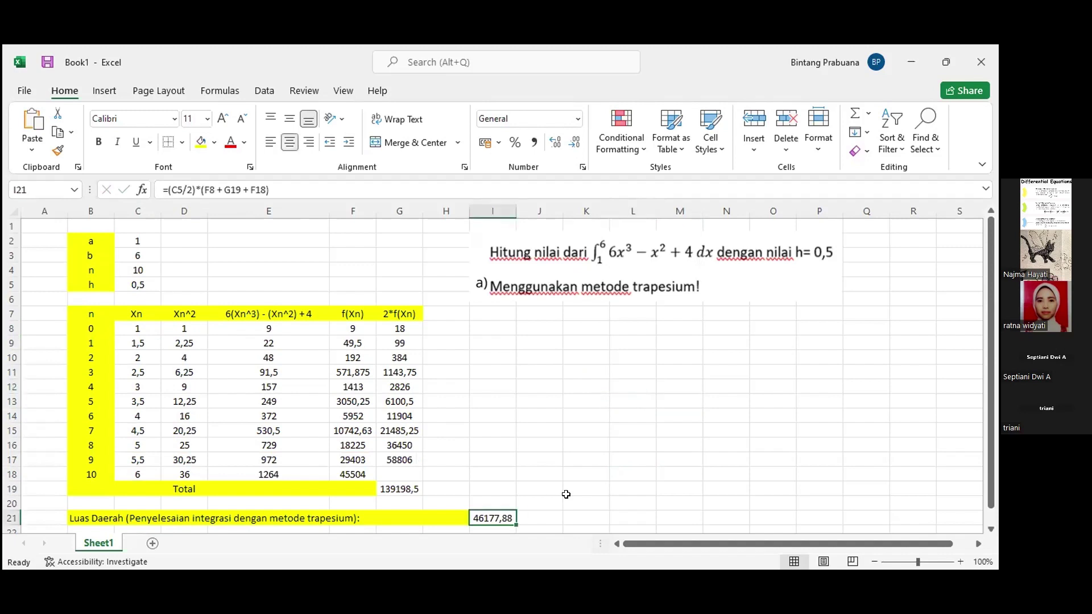
# - Try filling the C8 value down the Xn column to C18, and undo the fill
pyautogui.scroll(-2, 566, 494)
pyautogui.click(150, 242)
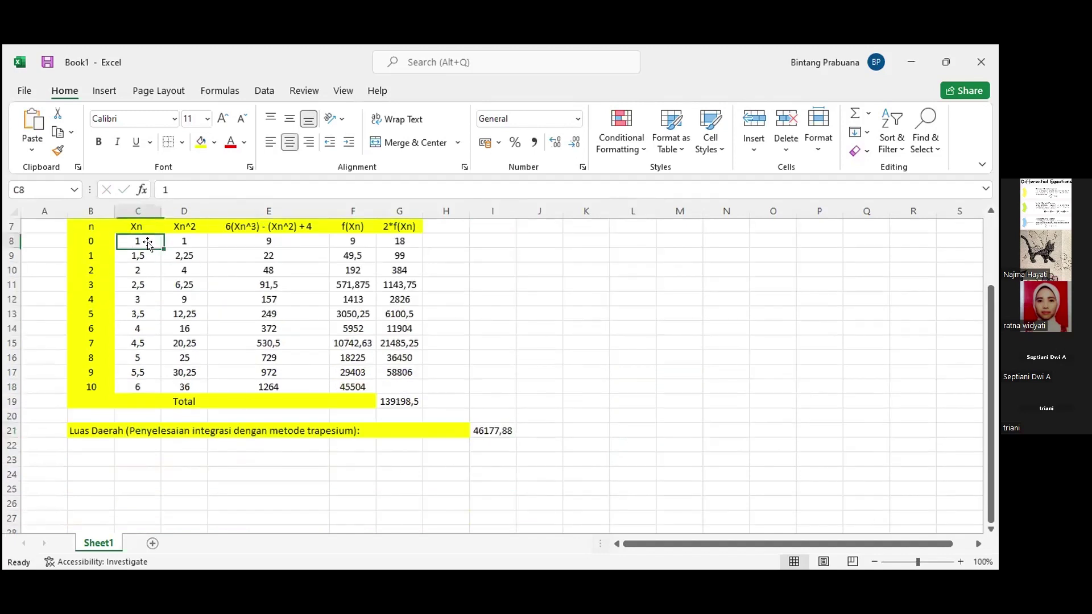
pyautogui.moveTo(155, 252); pyautogui.dragTo(161, 386)
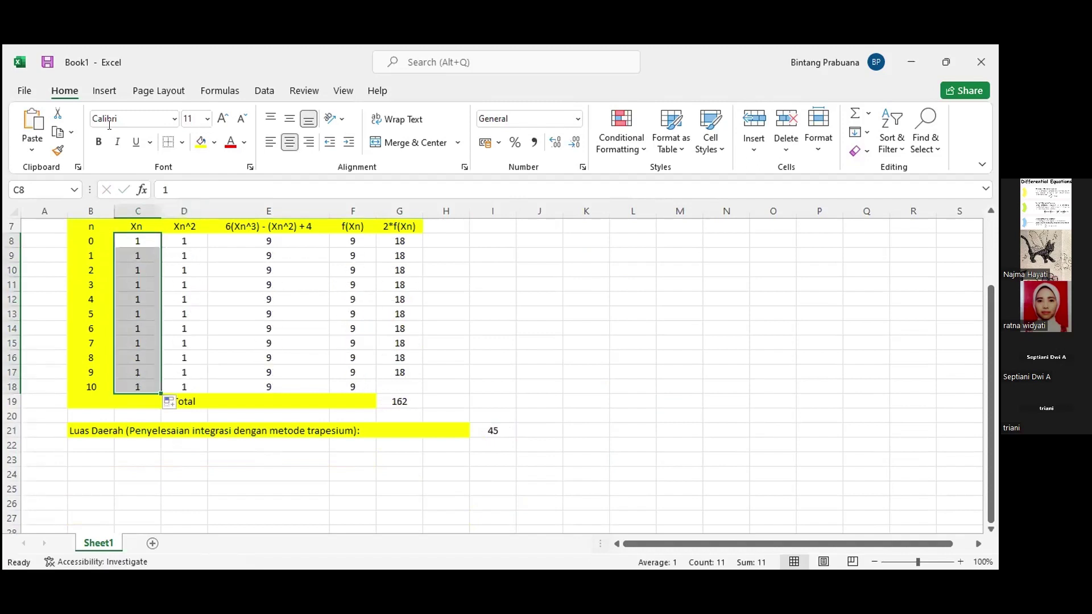
pyautogui.hotkey('ctrl', 'z')
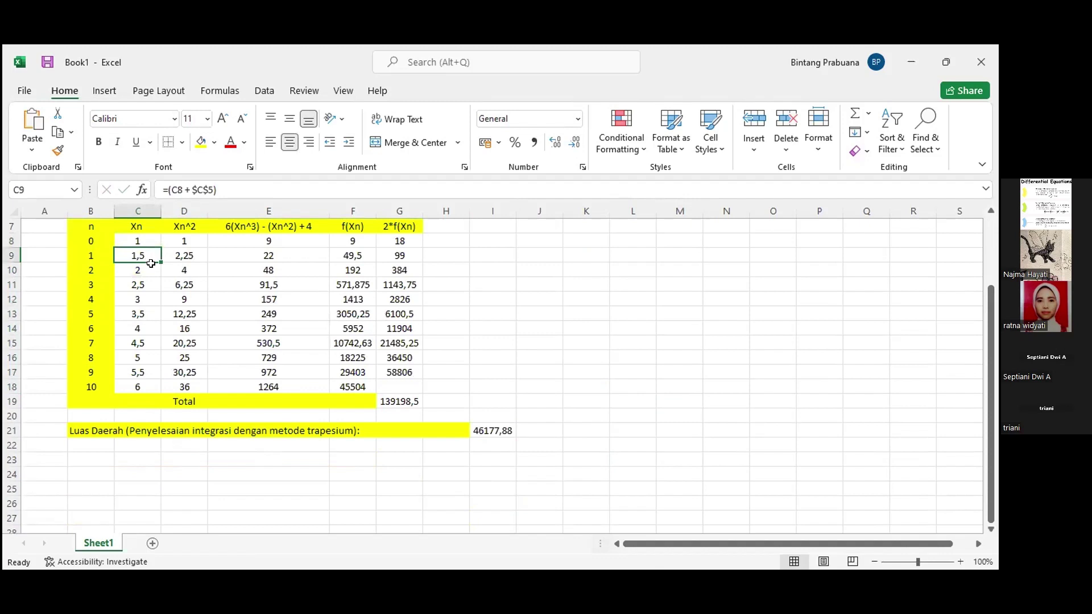
# - Inspect the Luas Daerah formula in I21 and the Total formula in G19 that feeds it
pyautogui.scroll(2, 151, 263)
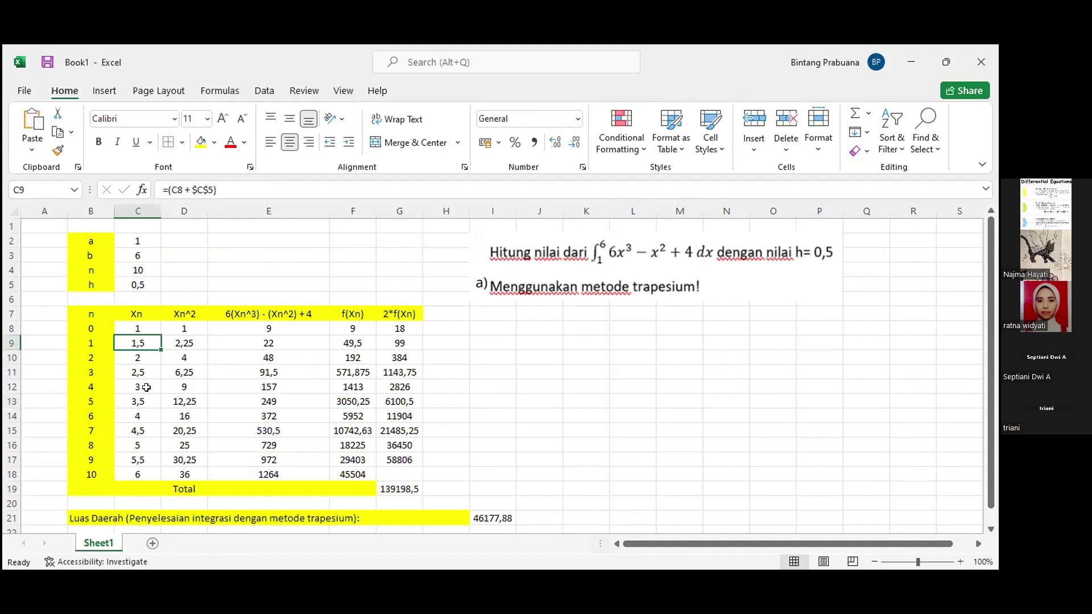
pyautogui.click(622, 412)
pyautogui.scroll(-1, 621, 407)
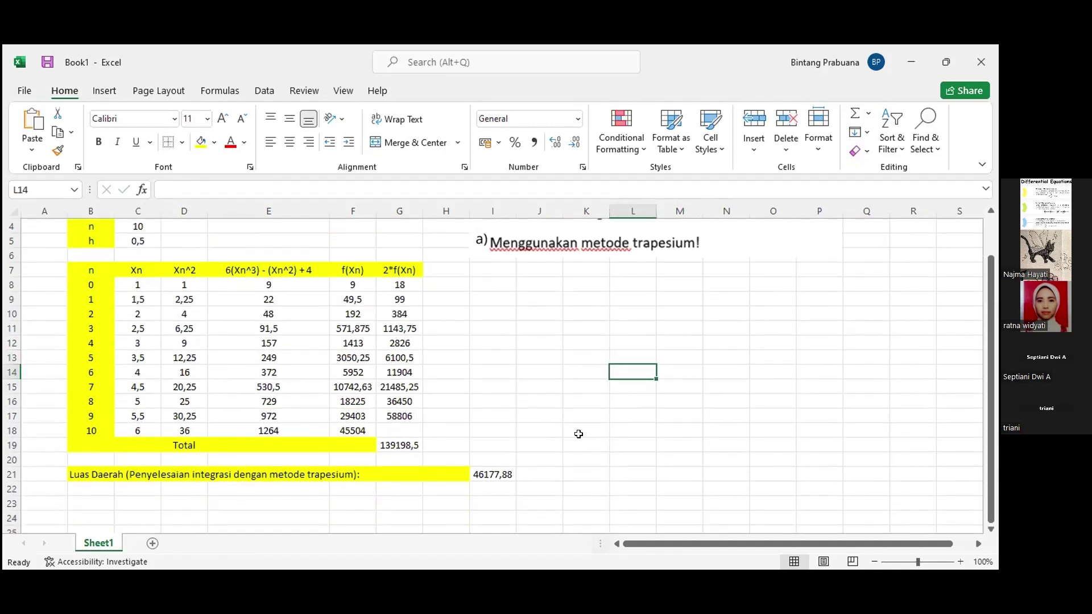
pyautogui.click(488, 474)
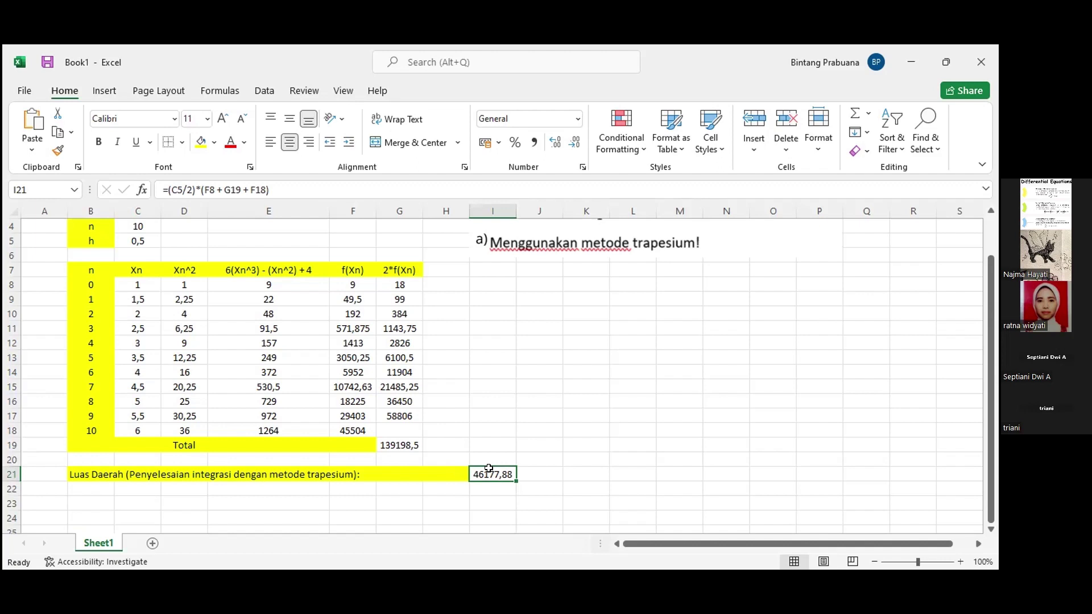
pyautogui.click(395, 450)
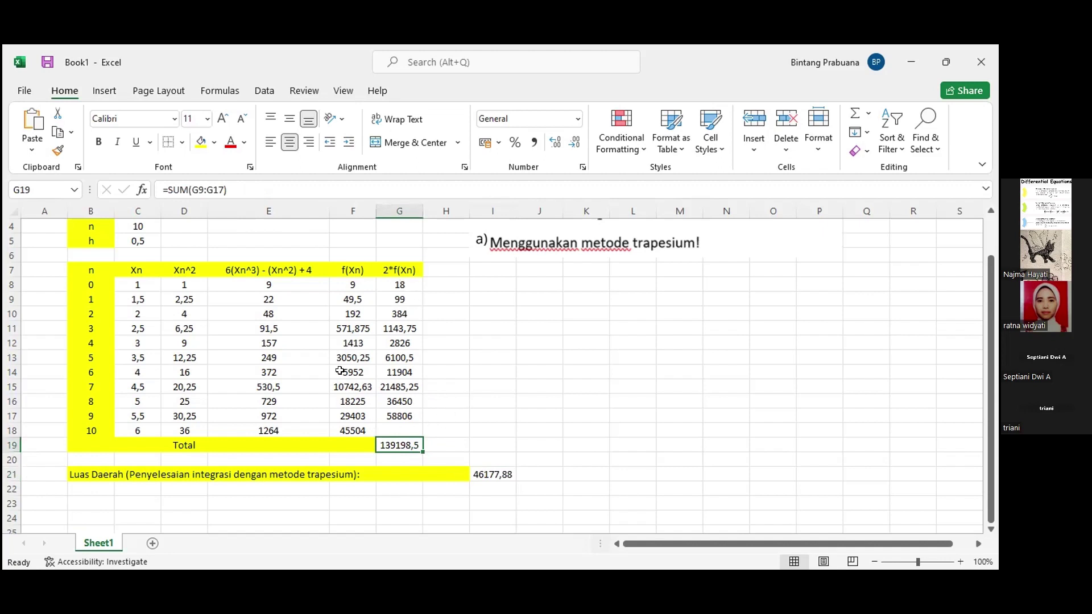
pyautogui.click(493, 473)
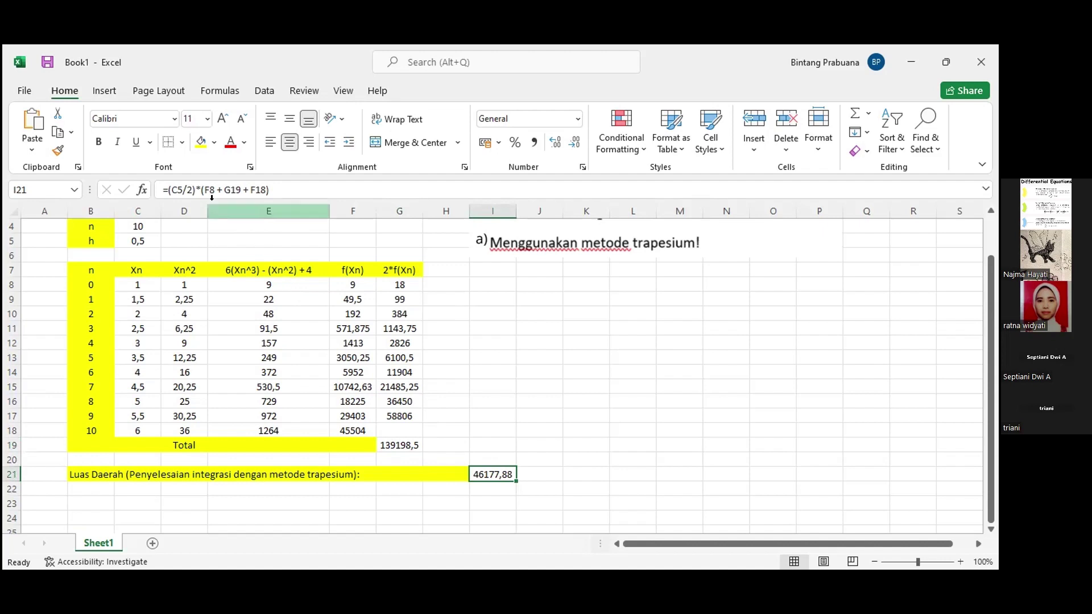
# - Open the Luas Daerah formula in I21 for editing to examine its F8, G19 and F18 terms, and leave editing
pyautogui.click(242, 191)
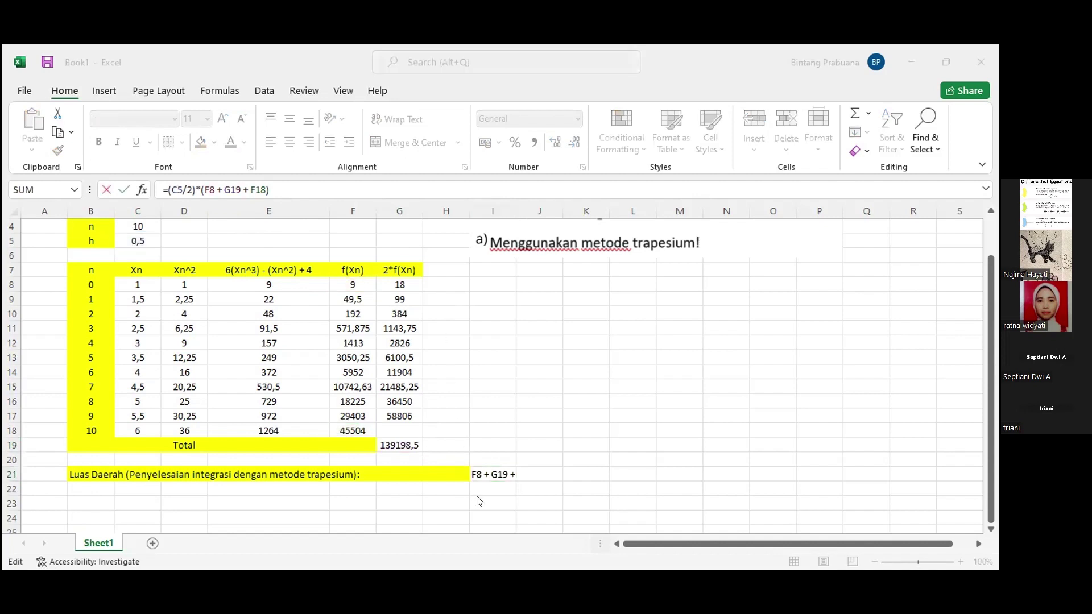
pyautogui.click(271, 186)
pyautogui.click(488, 319)
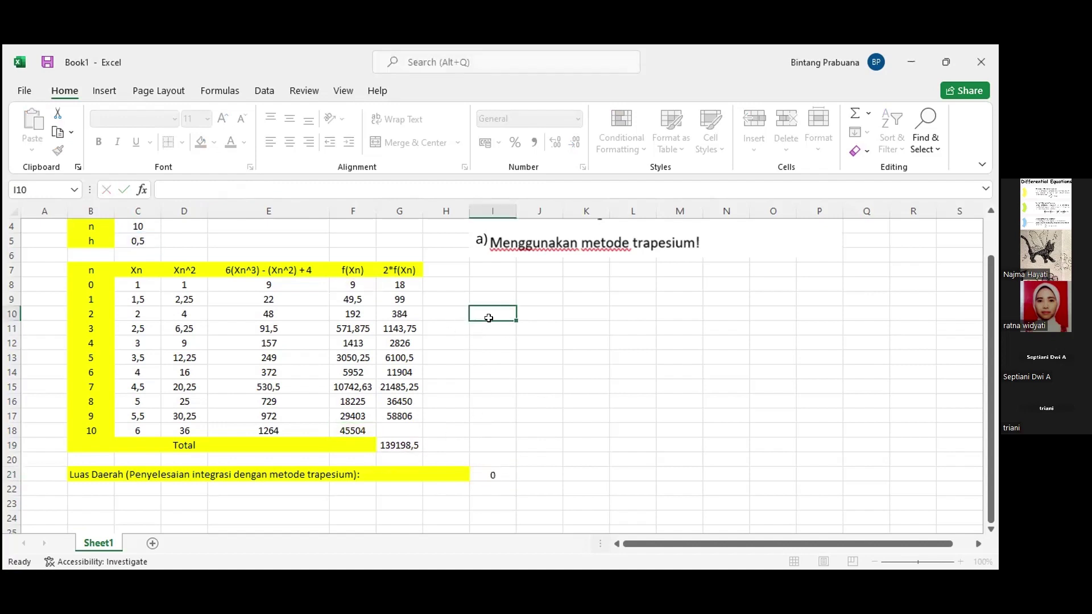
pyautogui.click(502, 472)
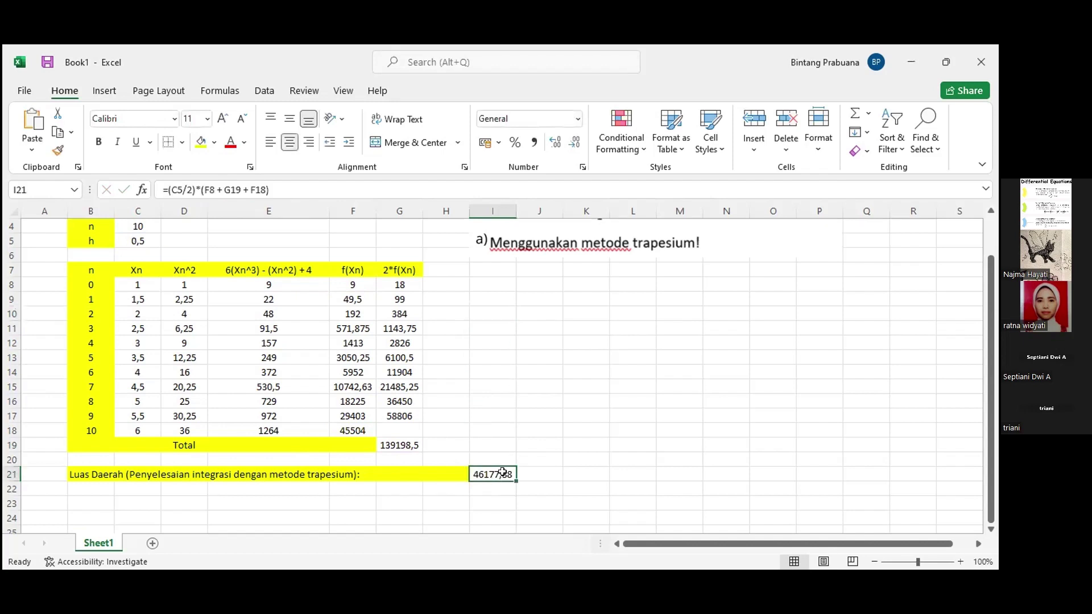
# - Review the Total formula in G19, the Luas Daerah formula in I21 and the 6(Xn^3) - (Xn^2) + 4 formula in E8
pyautogui.click(397, 442)
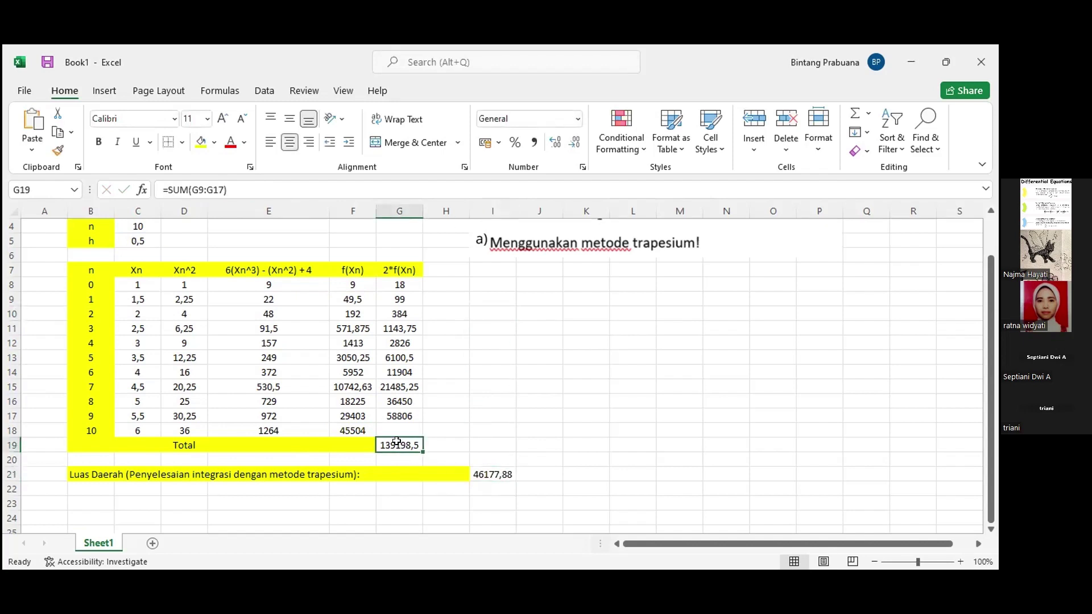
pyautogui.scroll(1, 372, 379)
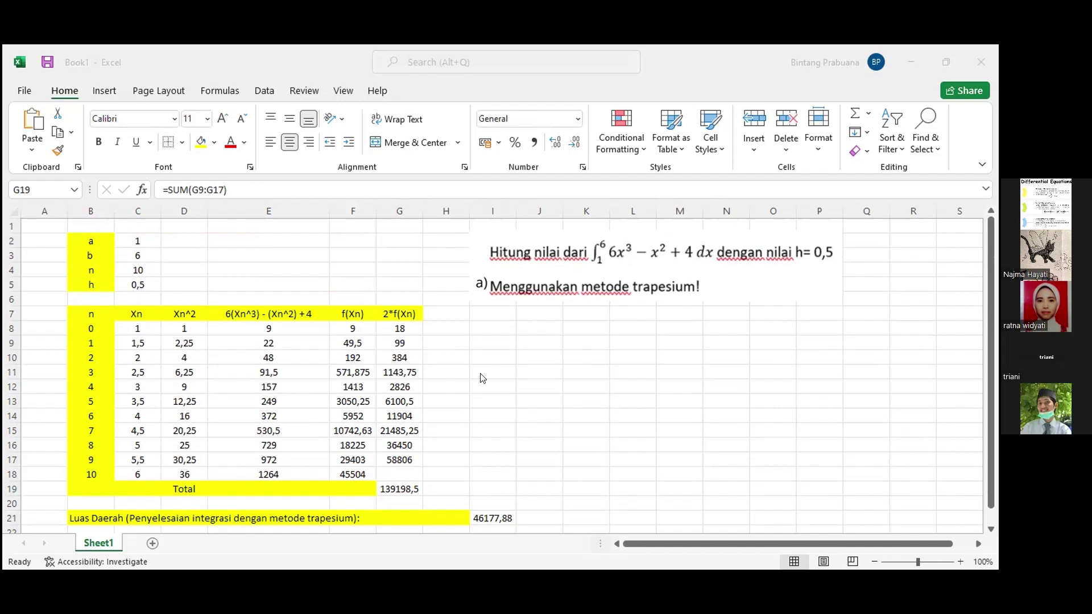
pyautogui.scroll(-1, 505, 412)
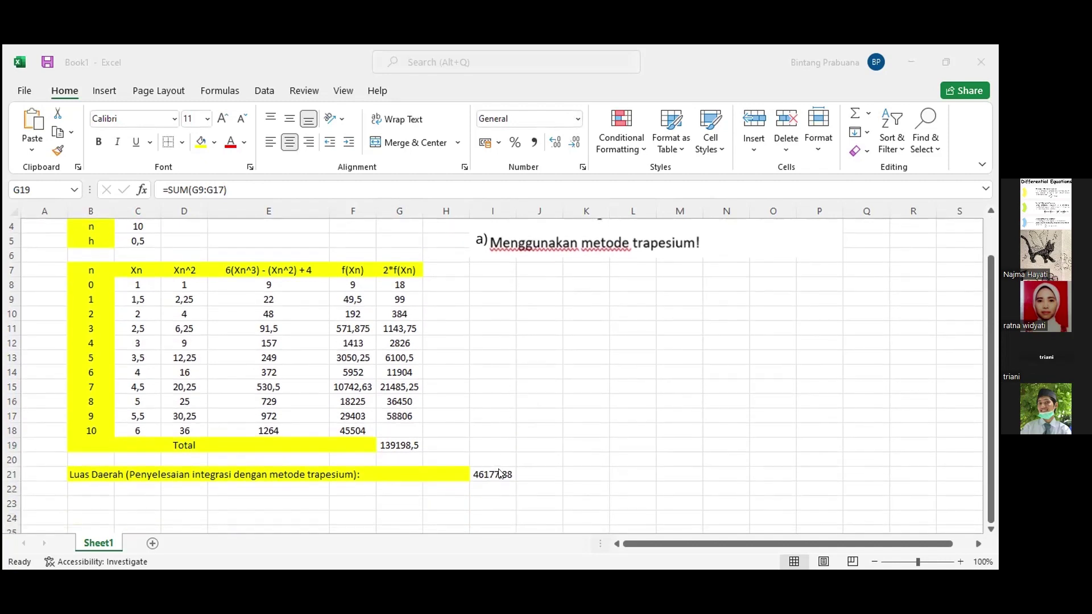
pyautogui.click(499, 473)
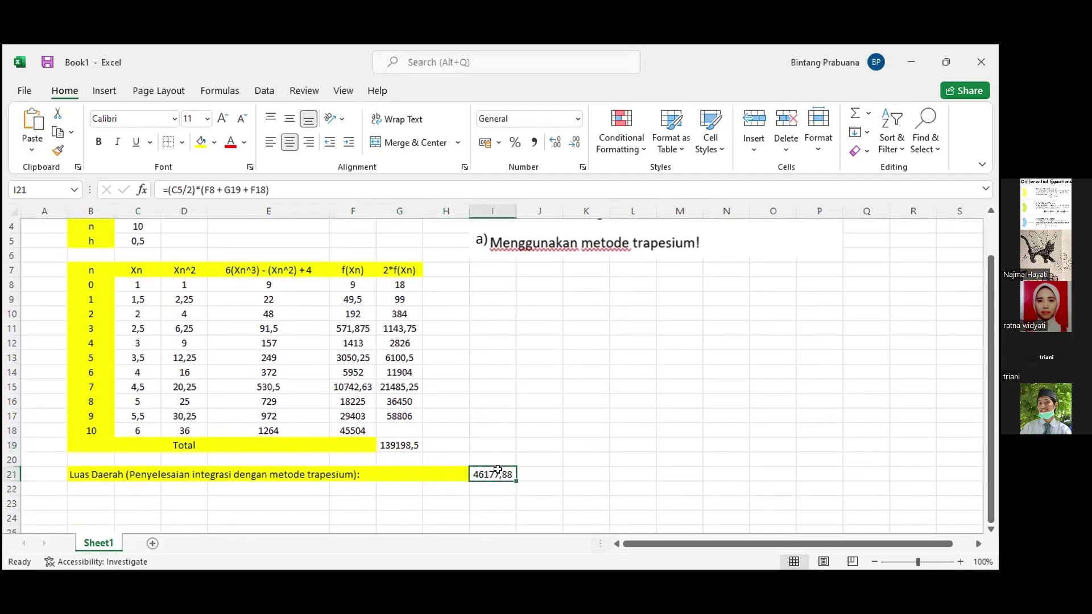
pyautogui.click(407, 438)
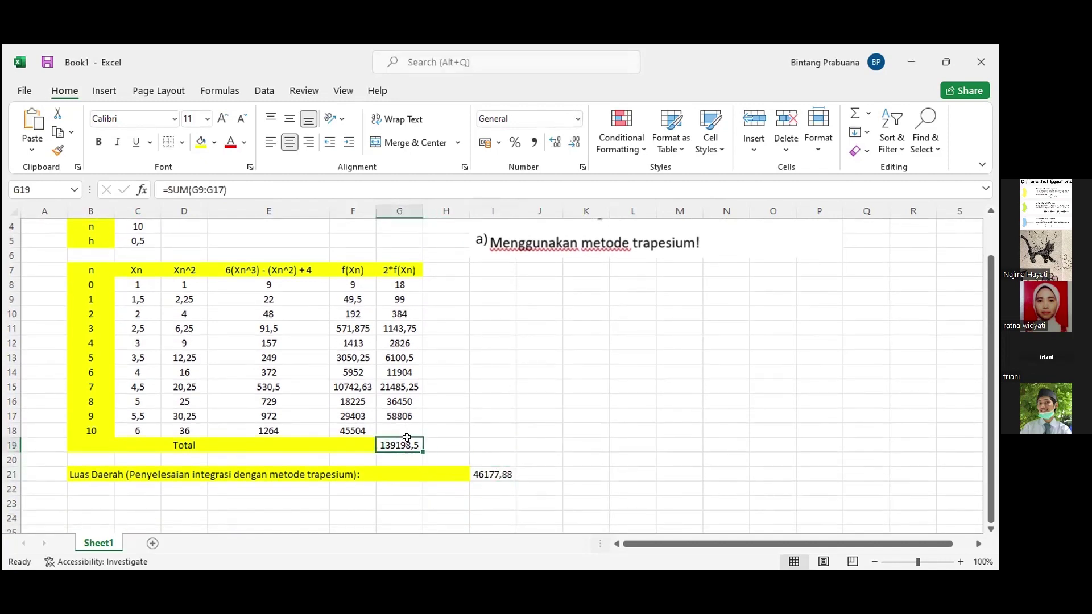
pyautogui.click(292, 277)
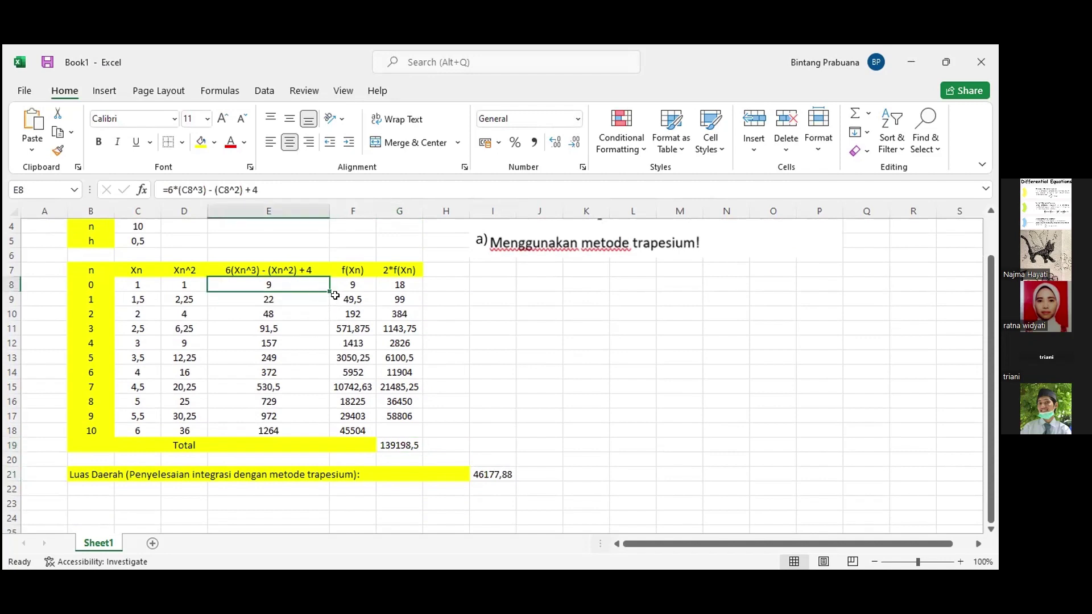
pyautogui.scroll(1, 345, 294)
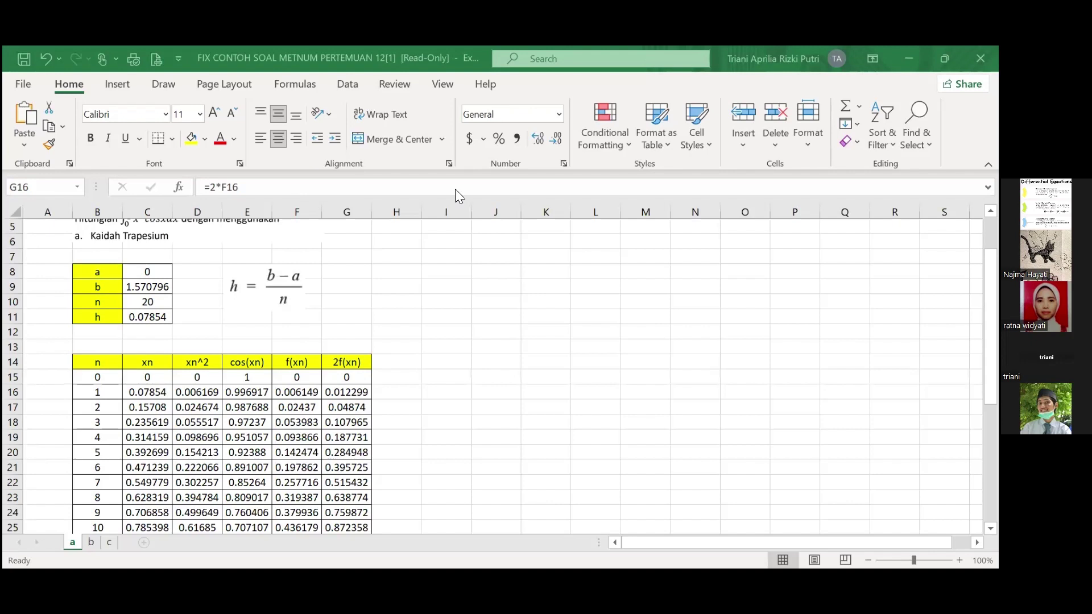
# - In the FIX CONTOH SOAL METNUM PERTEMUAN 12 workbook, read the x²cosx problem and inspect the a, b, n and h cells in C8:C11
pyautogui.scroll(2, 333, 336)
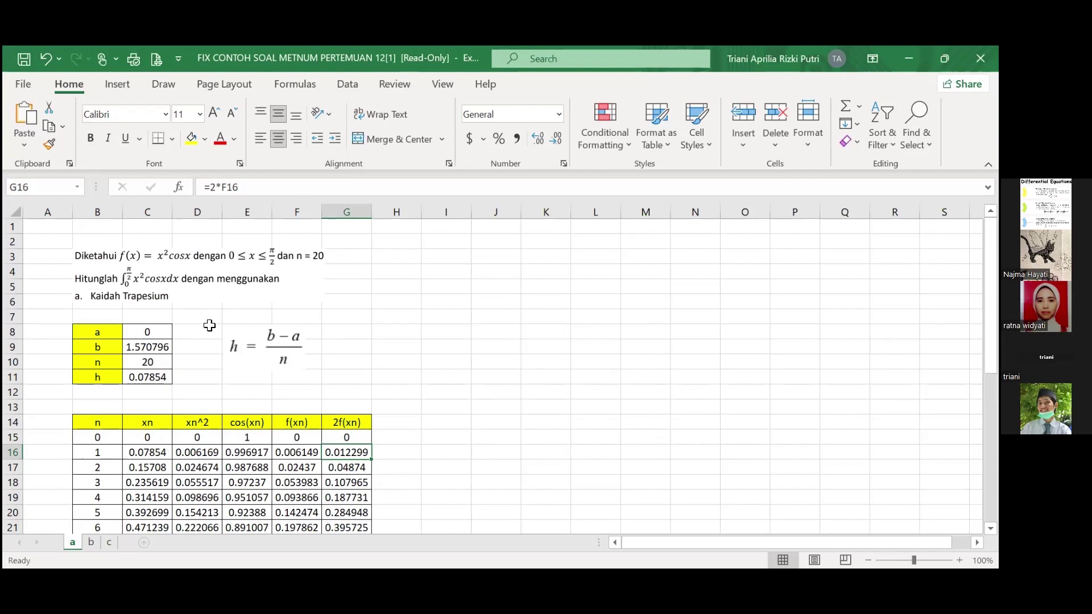
pyautogui.click(149, 334)
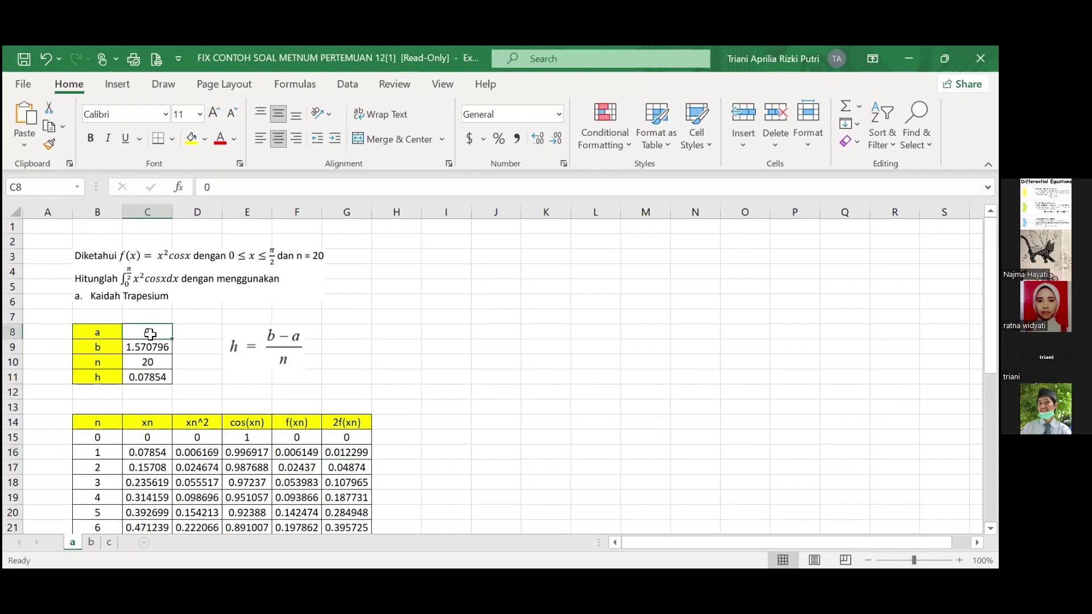
pyautogui.press('Down')
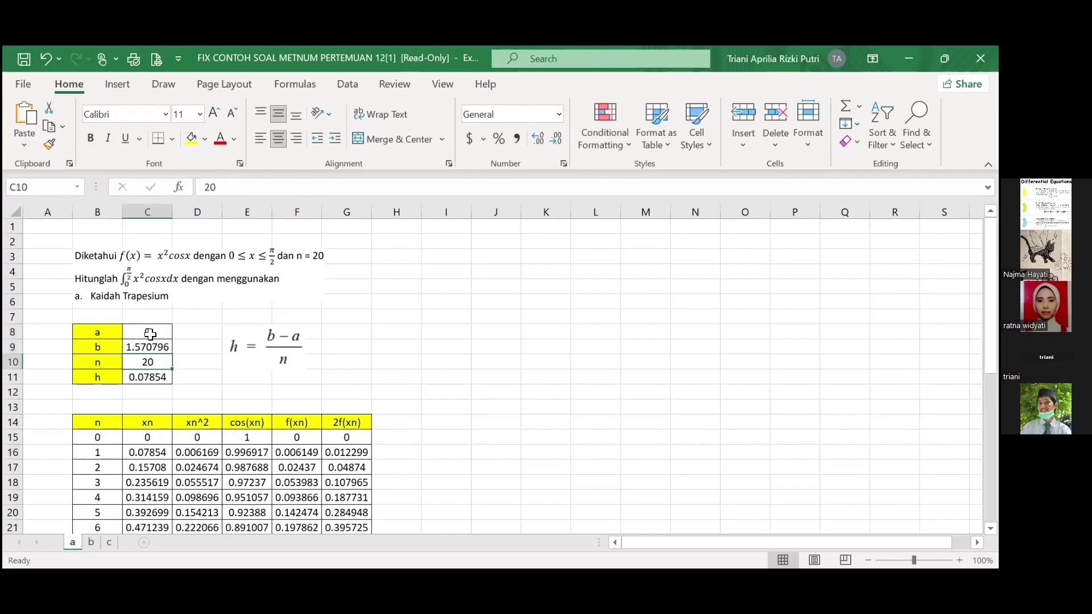
pyautogui.press('Down')
pyautogui.scroll(-2, 143, 341)
pyautogui.scroll(-2, 112, 356)
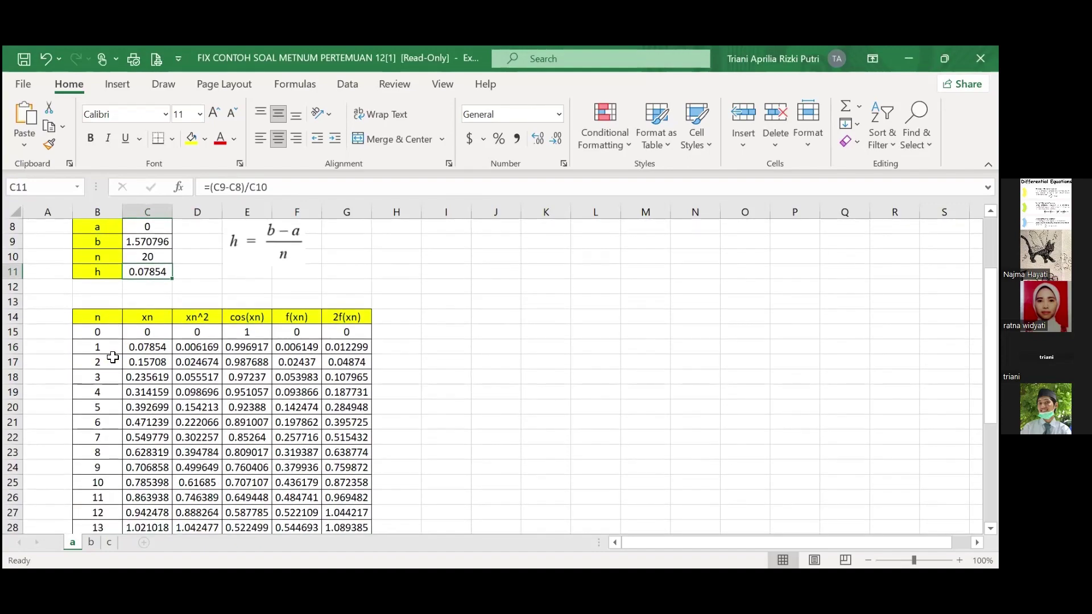
pyautogui.scroll(-1, 112, 357)
pyautogui.scroll(4, 130, 341)
pyautogui.scroll(1, 149, 319)
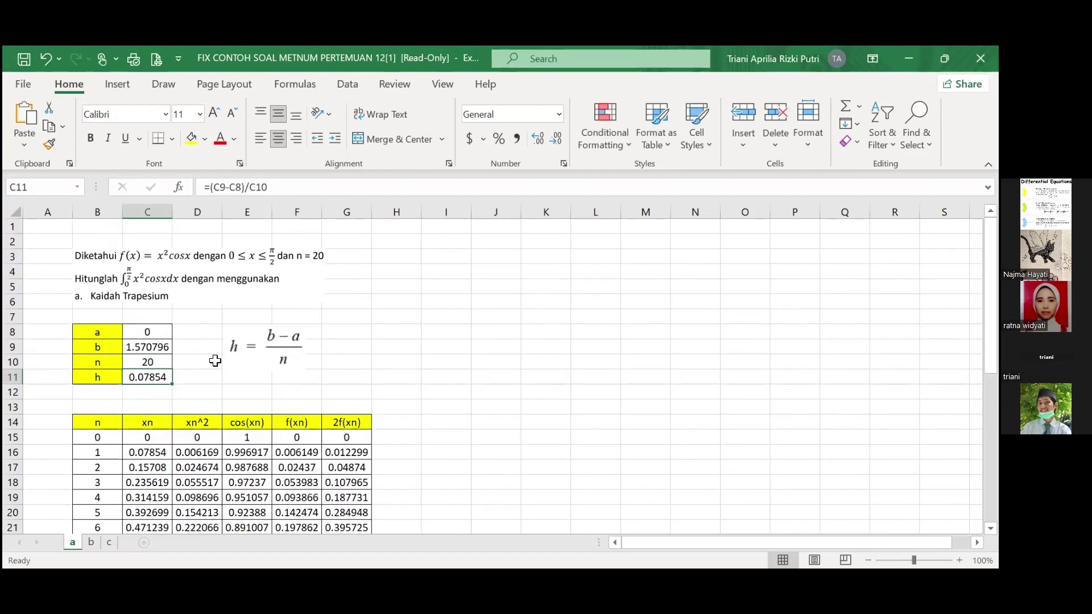
# - Compare the first xn value in C15 with the lower limit a in C8
pyautogui.scroll(-4, 215, 359)
pyautogui.scroll(-2, 215, 359)
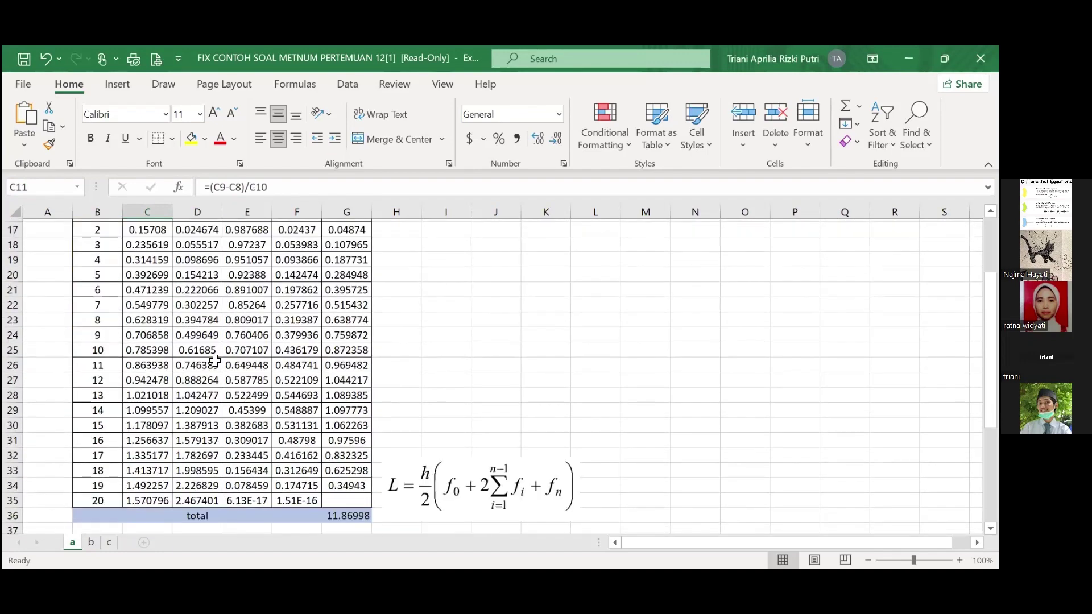
pyautogui.scroll(1, 147, 303)
pyautogui.scroll(2, 146, 303)
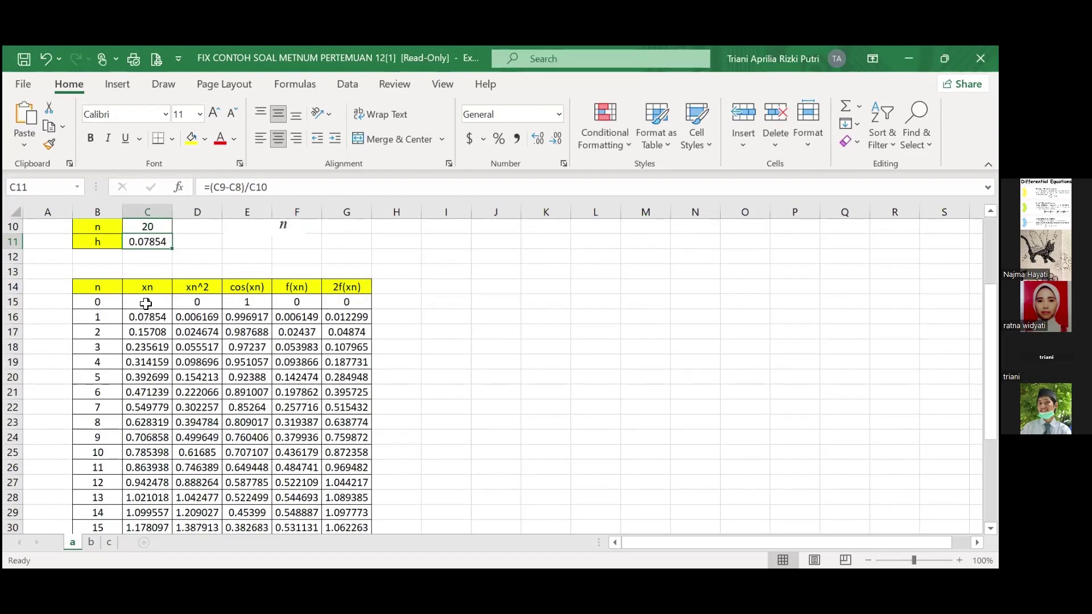
pyautogui.click(146, 304)
pyautogui.scroll(2, 146, 303)
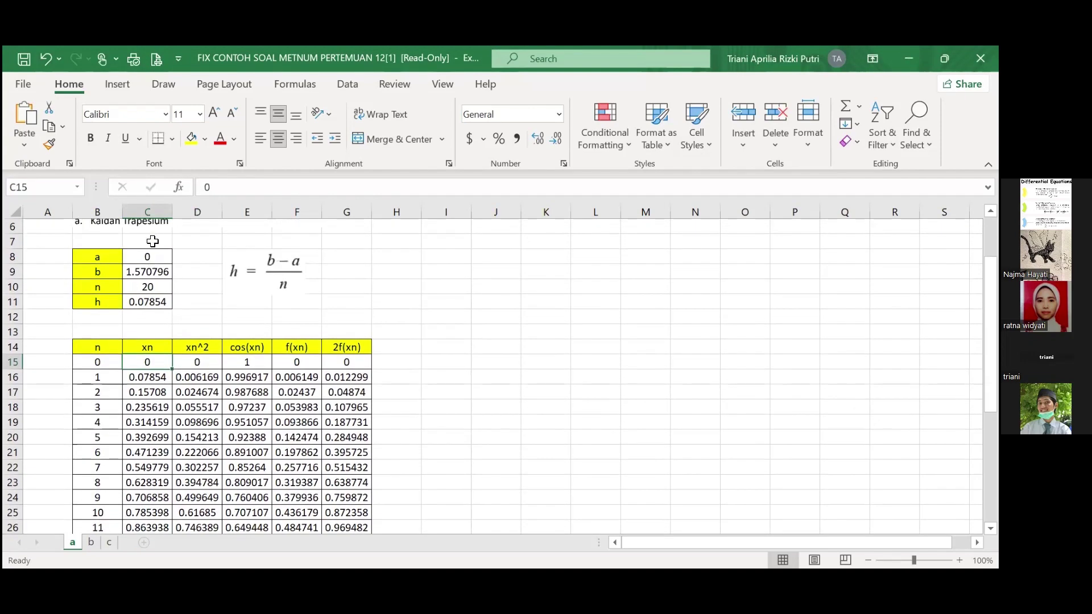
pyautogui.click(152, 258)
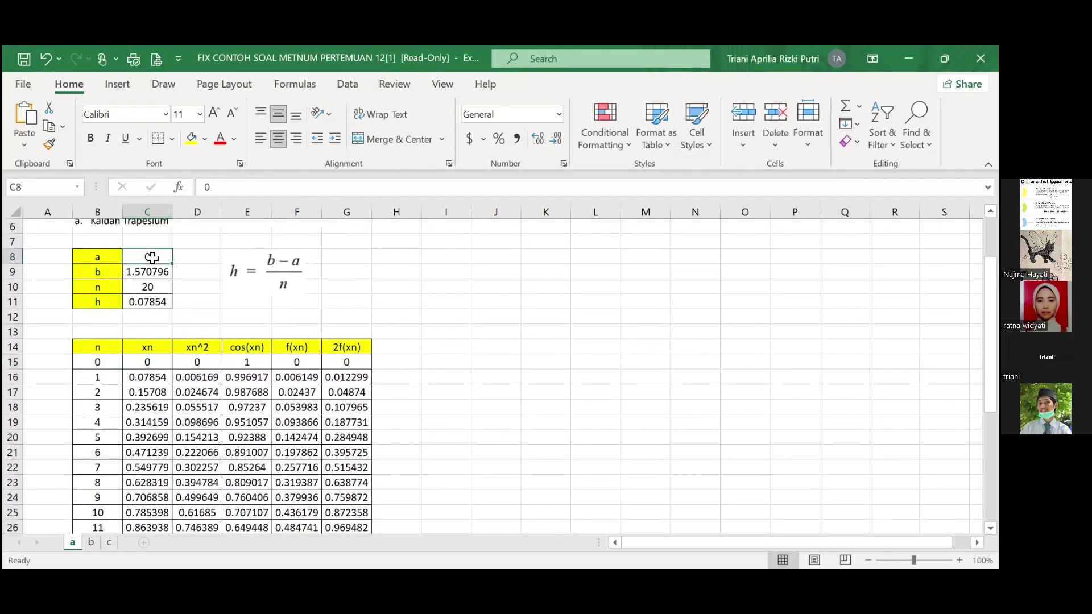
# - Open the xn formula in C16 for editing to examine its C15 and $C$11 terms, and leave editing
pyautogui.click(157, 380)
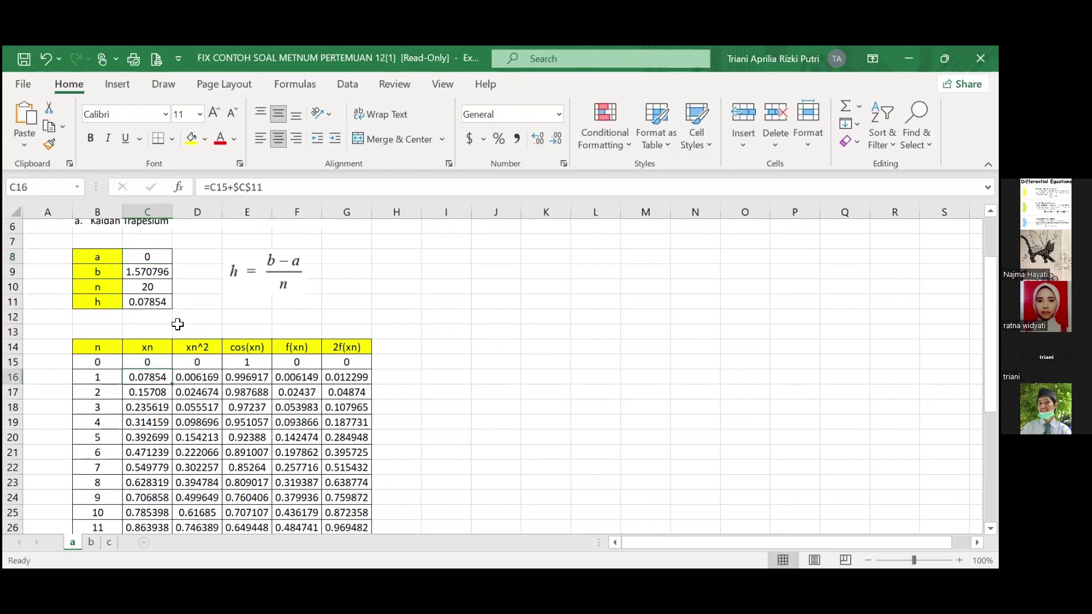
pyautogui.click(277, 191)
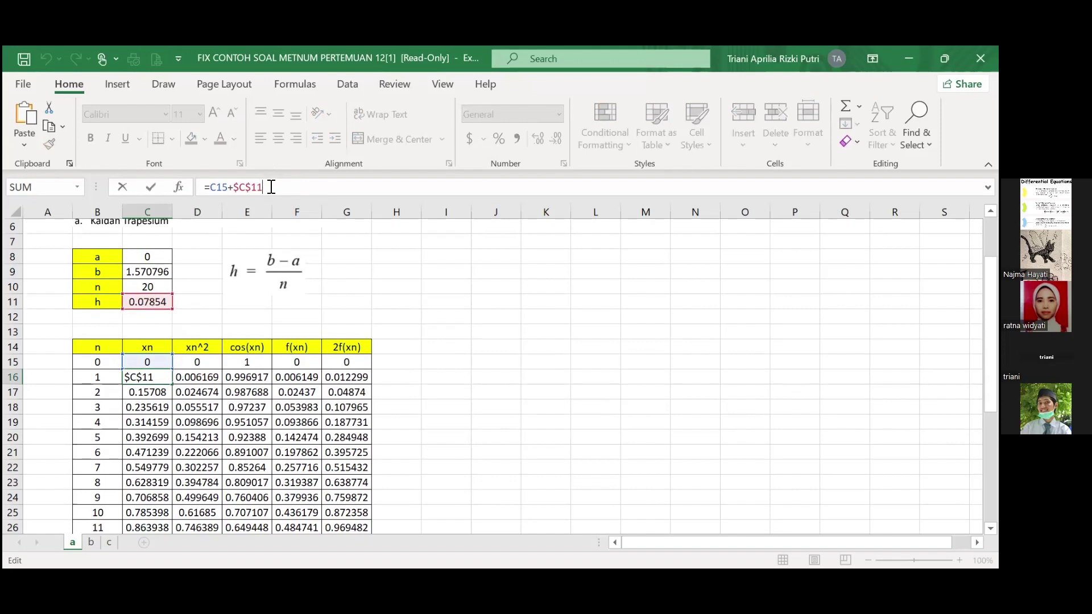
pyautogui.press('Return')
pyautogui.press('Up')
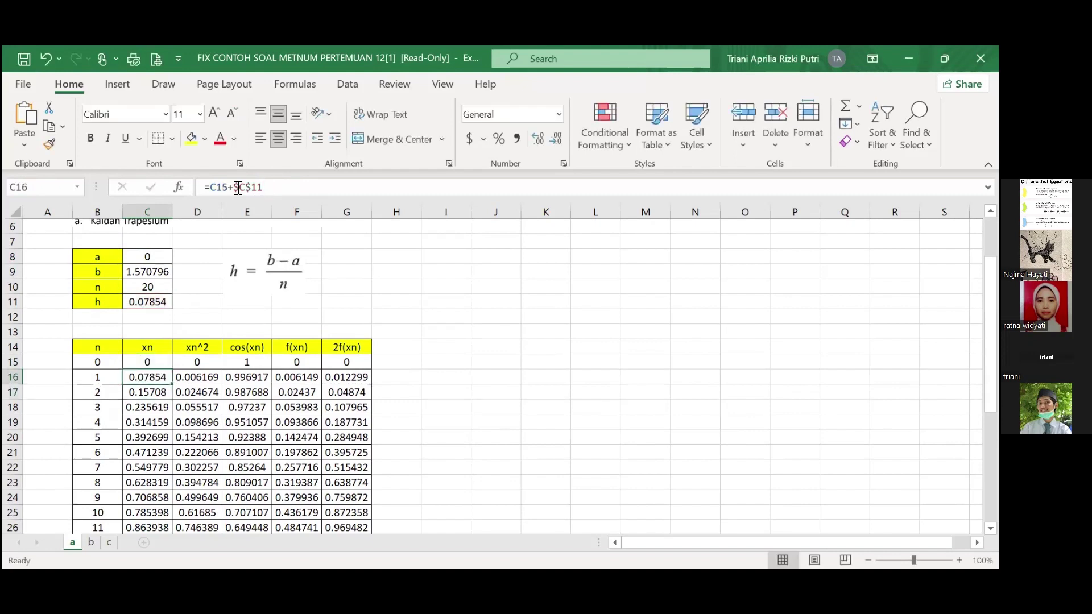
# - Inspect the xn^2 formulas in D15 and D16, the cos(xn) formula in E15 and the f(xn) formula in F15 against the problem statement
pyautogui.press('Up')
pyautogui.press('Right')
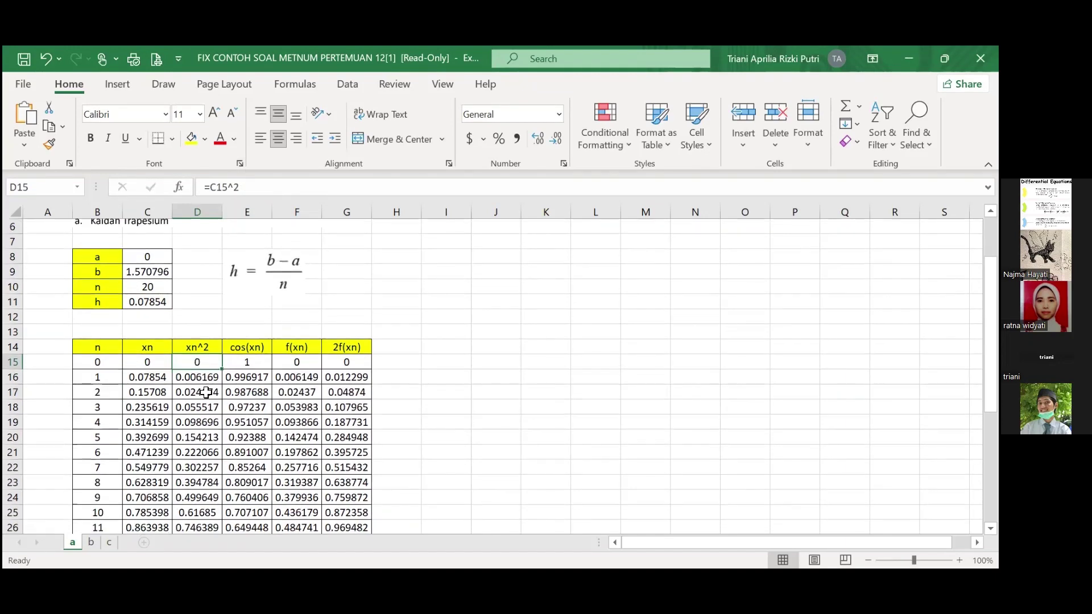
pyautogui.click(198, 378)
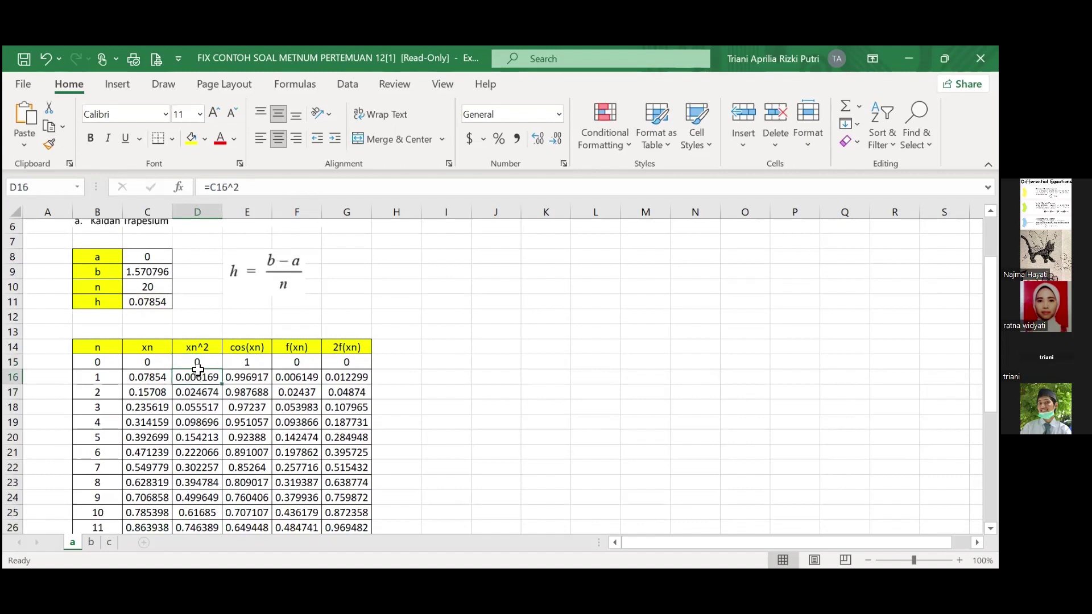
pyautogui.scroll(2, 122, 277)
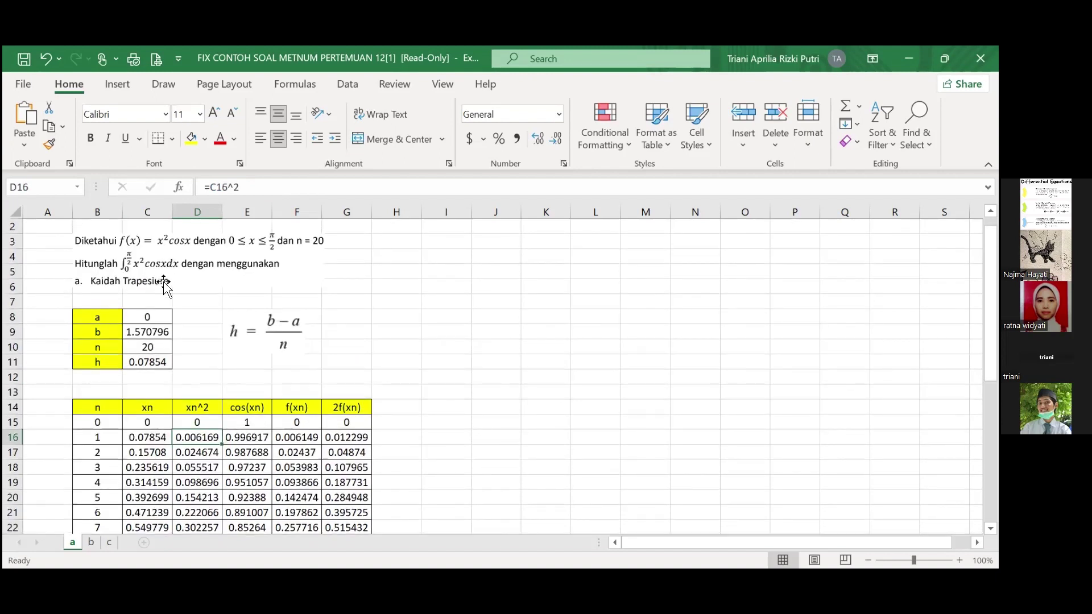
pyautogui.click(197, 411)
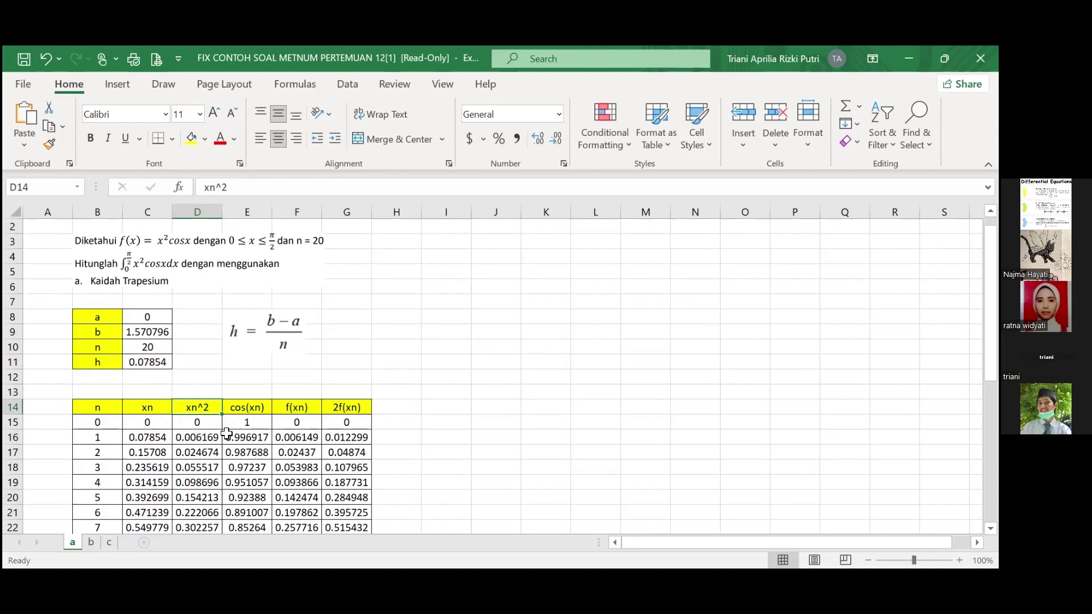
pyautogui.click(185, 429)
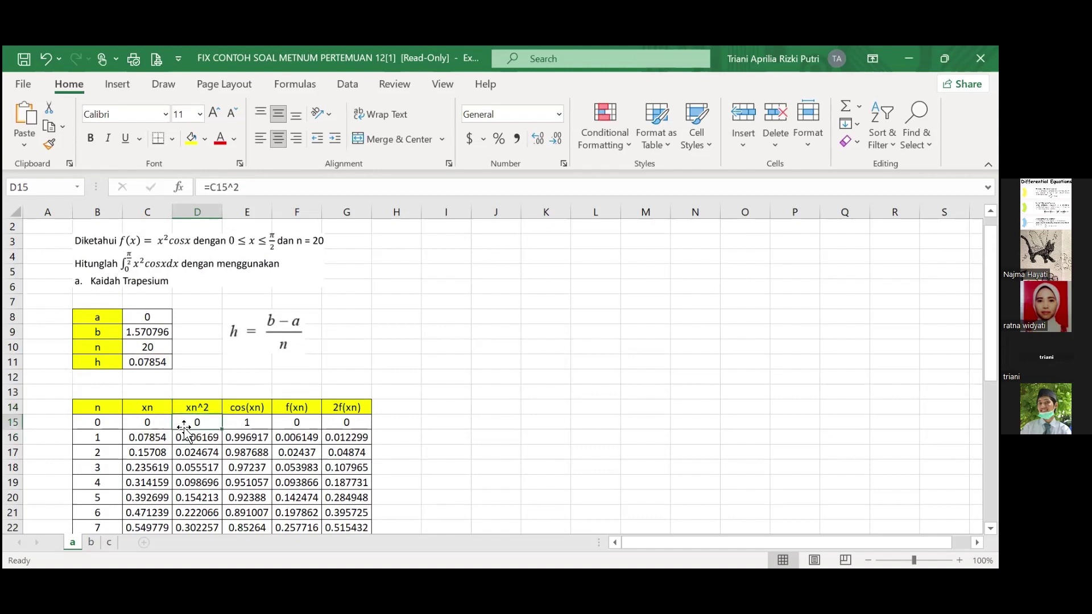
pyautogui.press('Right')
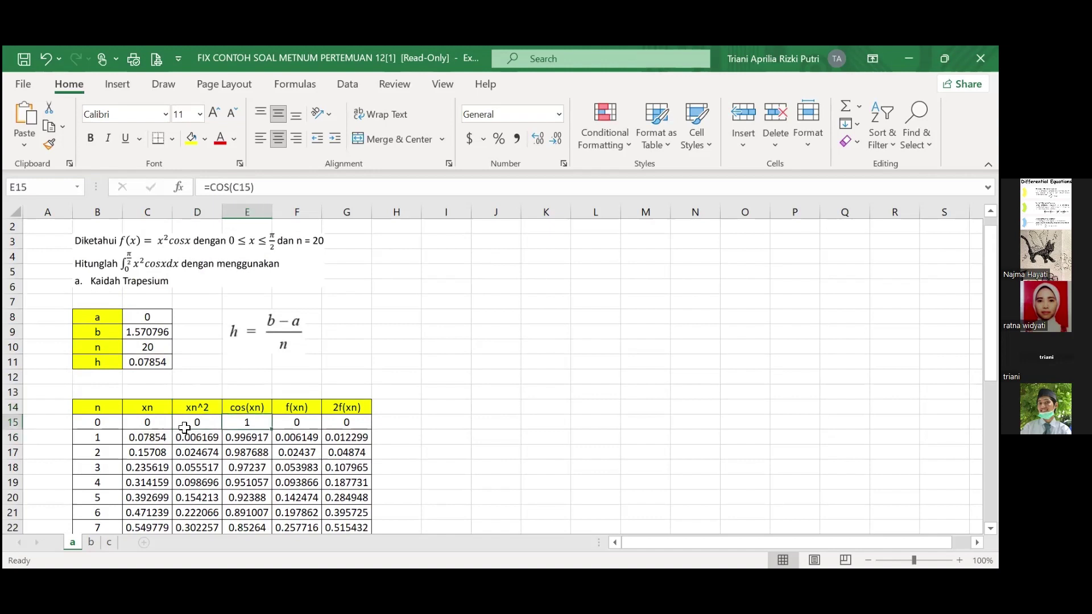
pyautogui.press('Right')
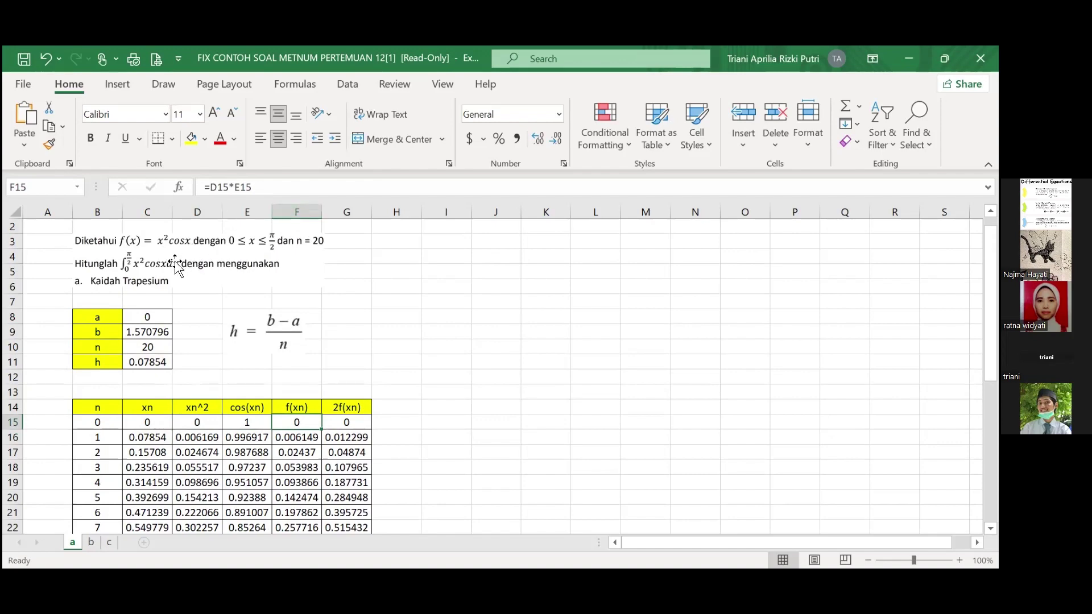
# - Open the Luas Daerah formula in H39 to trace its C11, F15, G36 and F35 terms against the trapezoid formula, and leave editing
pyautogui.scroll(-2, 355, 410)
pyautogui.scroll(-5, 355, 410)
pyautogui.scroll(3, 355, 410)
pyautogui.scroll(-3, 398, 412)
pyautogui.scroll(1, 459, 420)
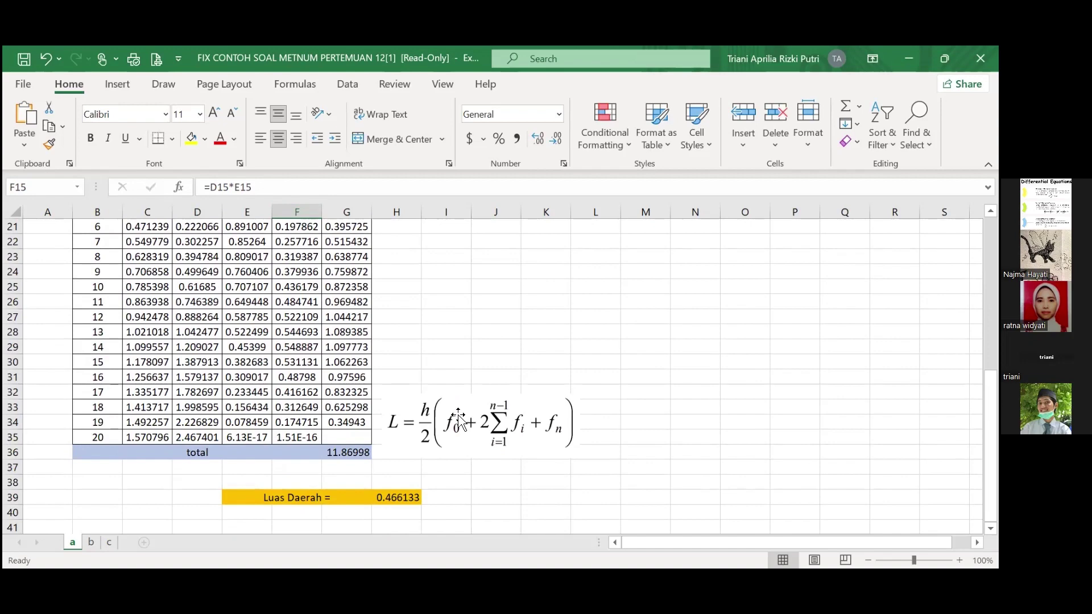
pyautogui.scroll(3, 458, 421)
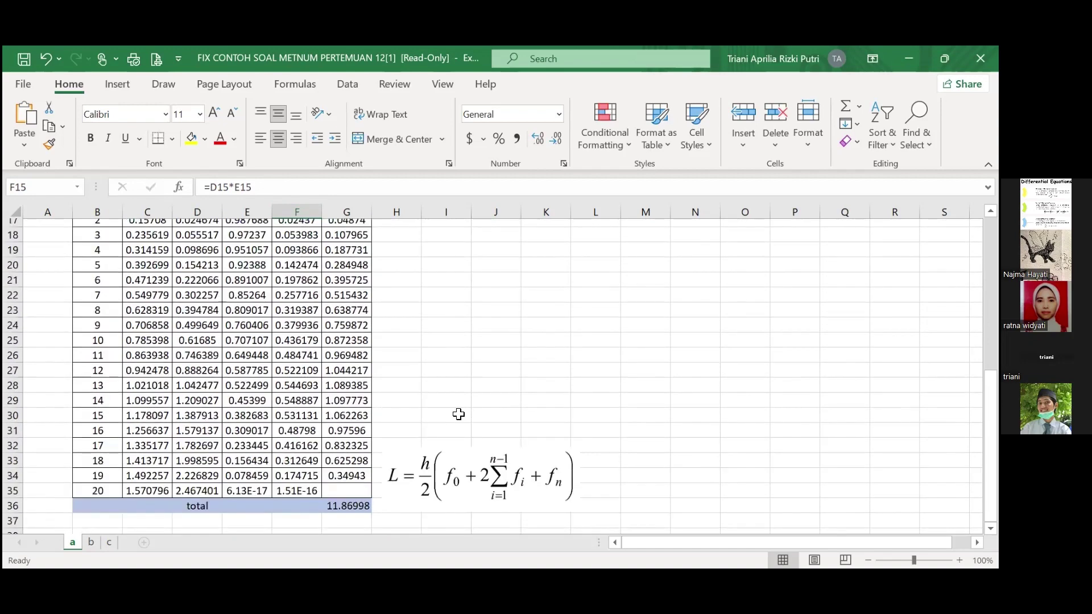
pyautogui.scroll(-2, 477, 502)
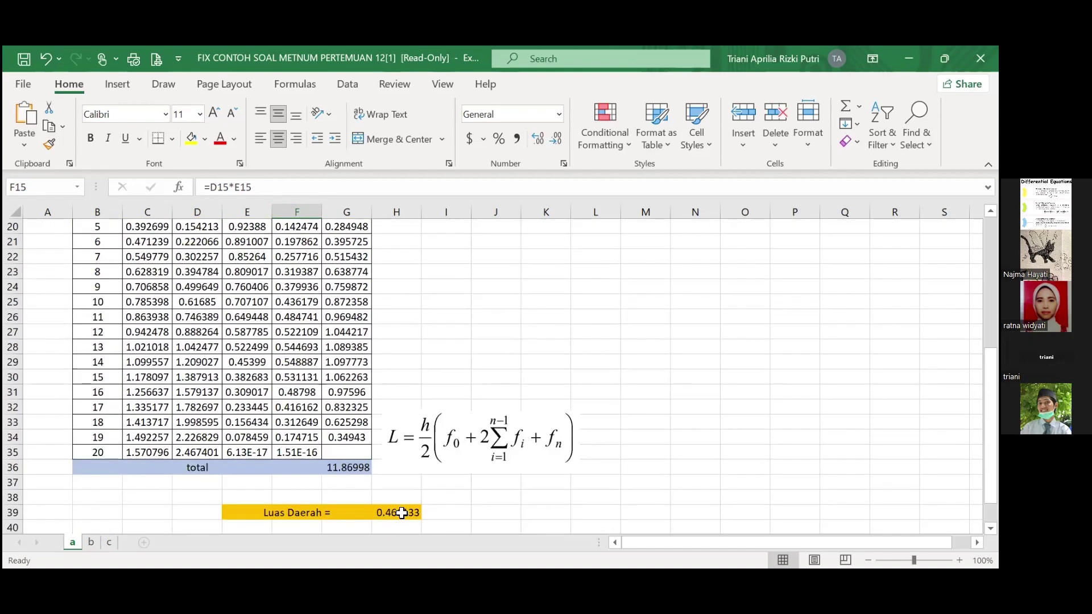
pyautogui.click(397, 513)
pyautogui.click(387, 187)
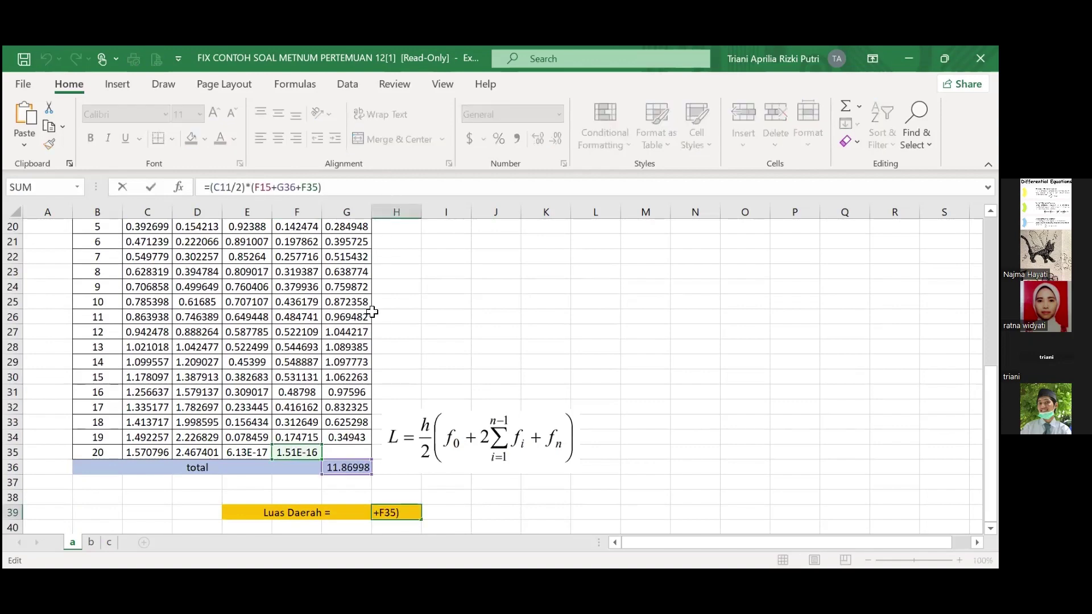
pyautogui.scroll(4, 370, 310)
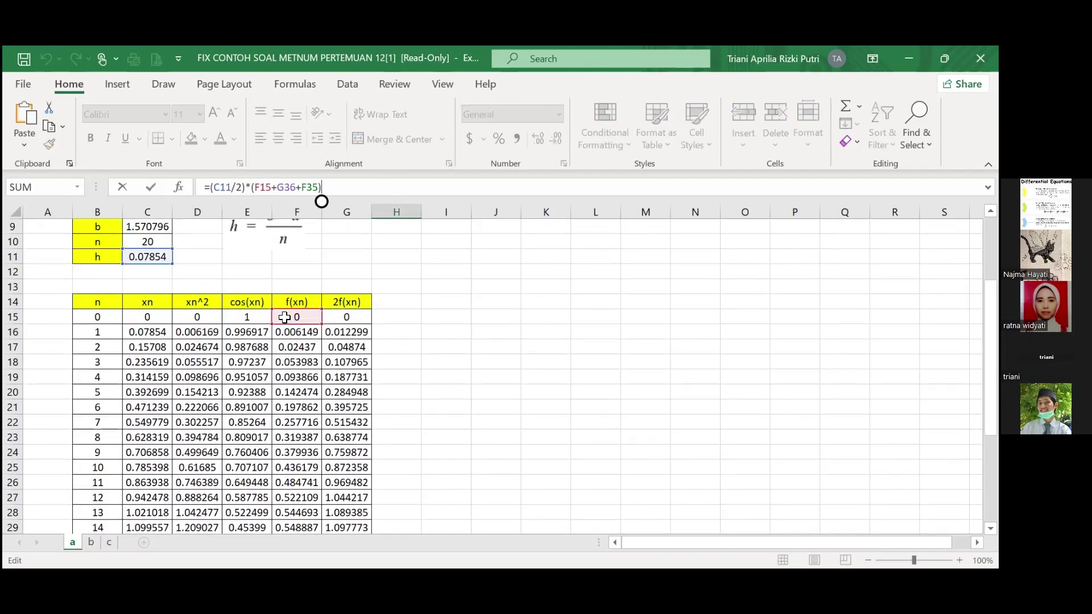
pyautogui.click(281, 316)
# - Recheck the Luas Daerah formula in H39 and inspect the first 2f(xn) formula in G15
pyautogui.scroll(-4, 448, 417)
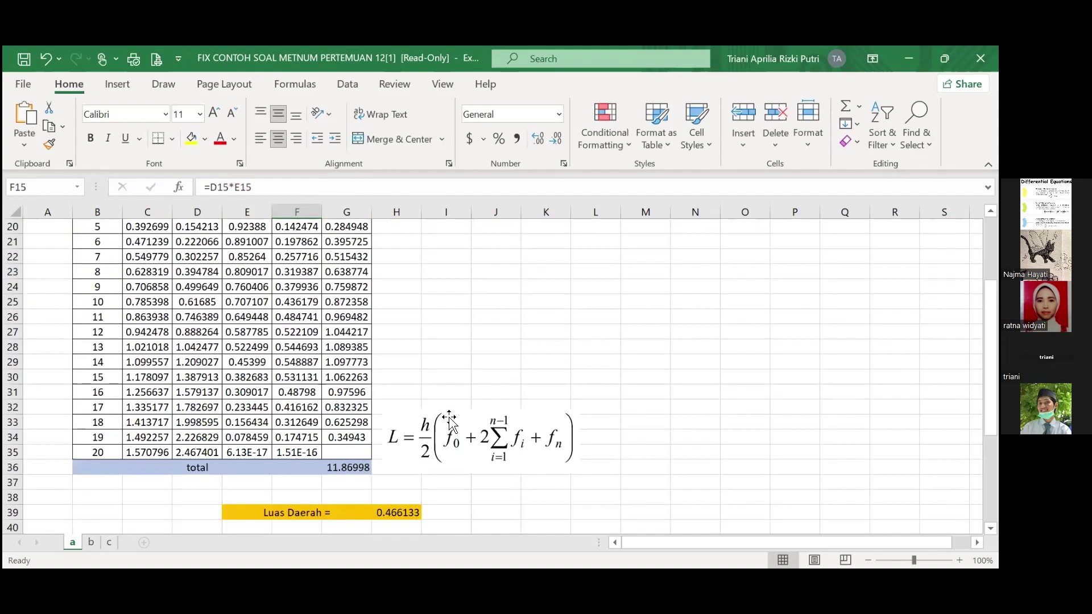
pyautogui.click(398, 513)
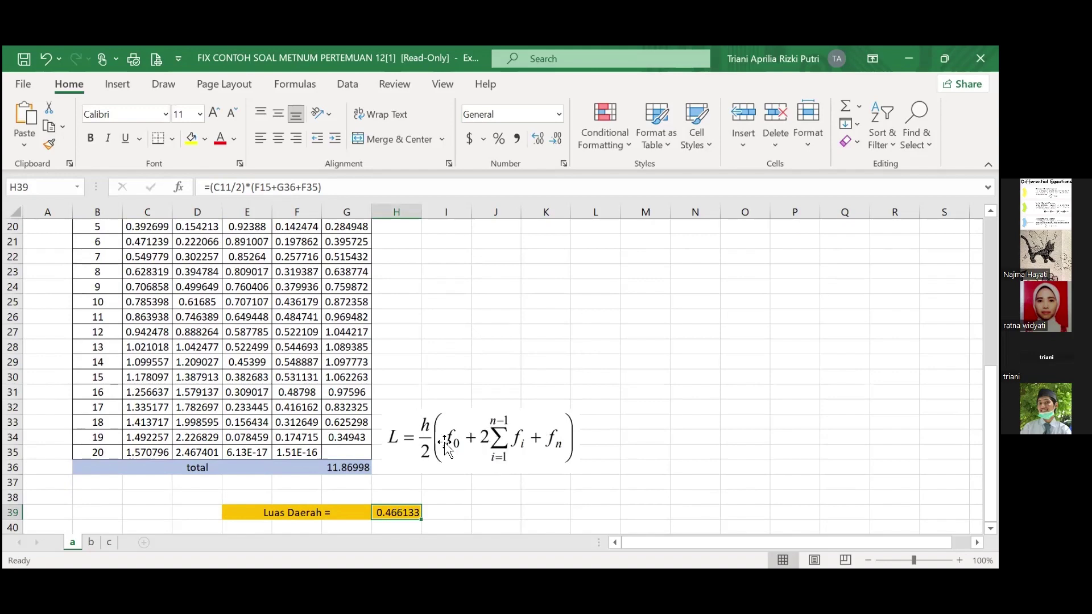
pyautogui.scroll(3, 354, 378)
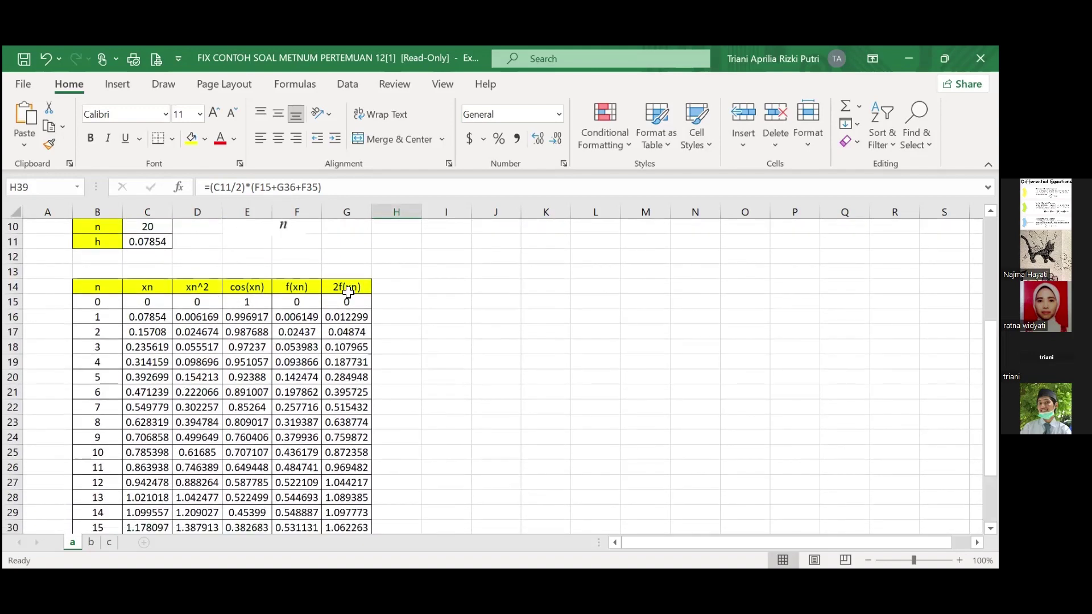
pyautogui.click(353, 300)
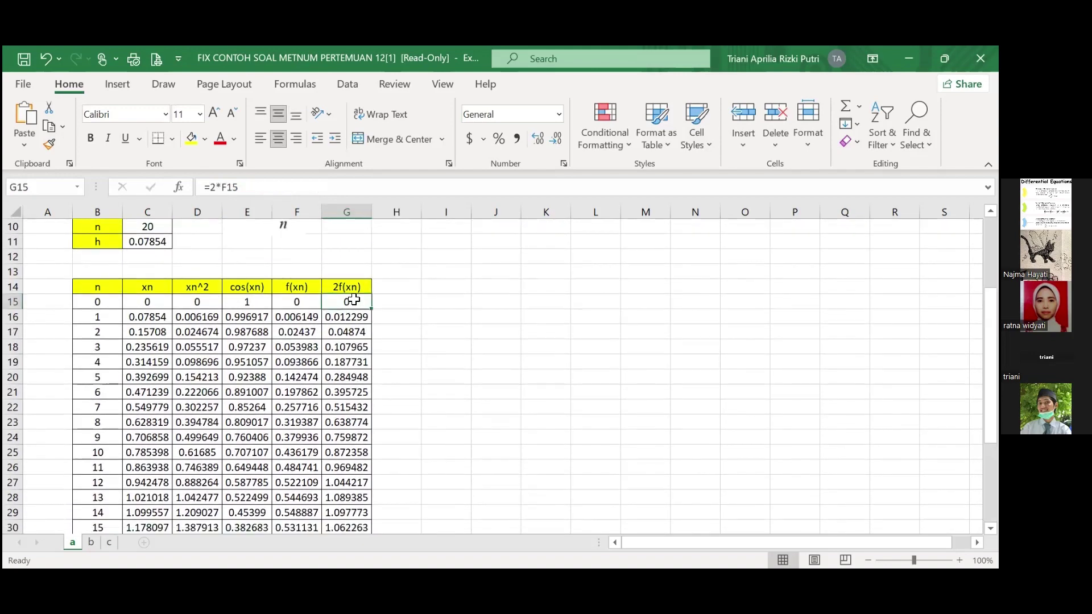
# - Clear the first 2f(xn) value in G15 and inspect the 2f(xn) formula in G16
pyautogui.press('Delete')
pyautogui.press('Down')
pyautogui.scroll(-5, 380, 308)
pyautogui.scroll(4, 381, 309)
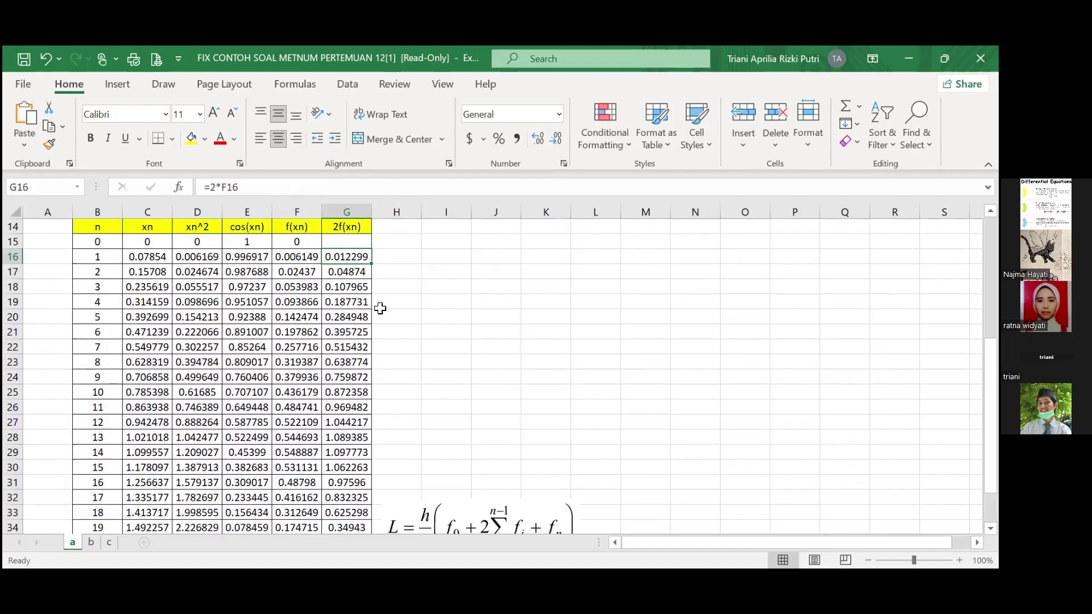
pyautogui.click(346, 258)
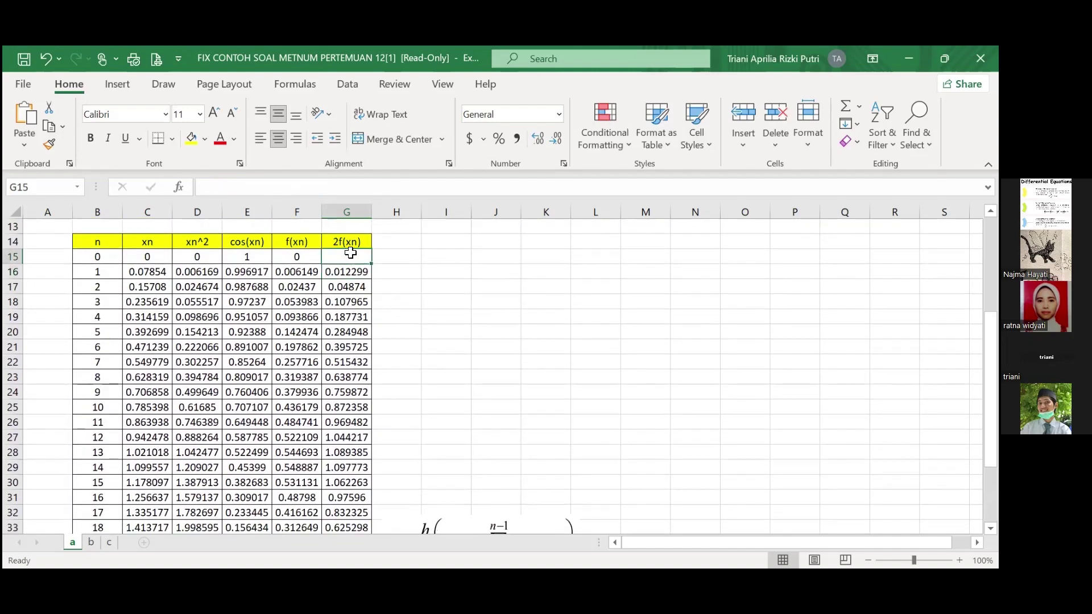
# - Check the last 2f(xn) cell, G35, against the summation limits of the trapezoid formula
pyautogui.scroll(-4, 349, 341)
pyautogui.click(349, 360)
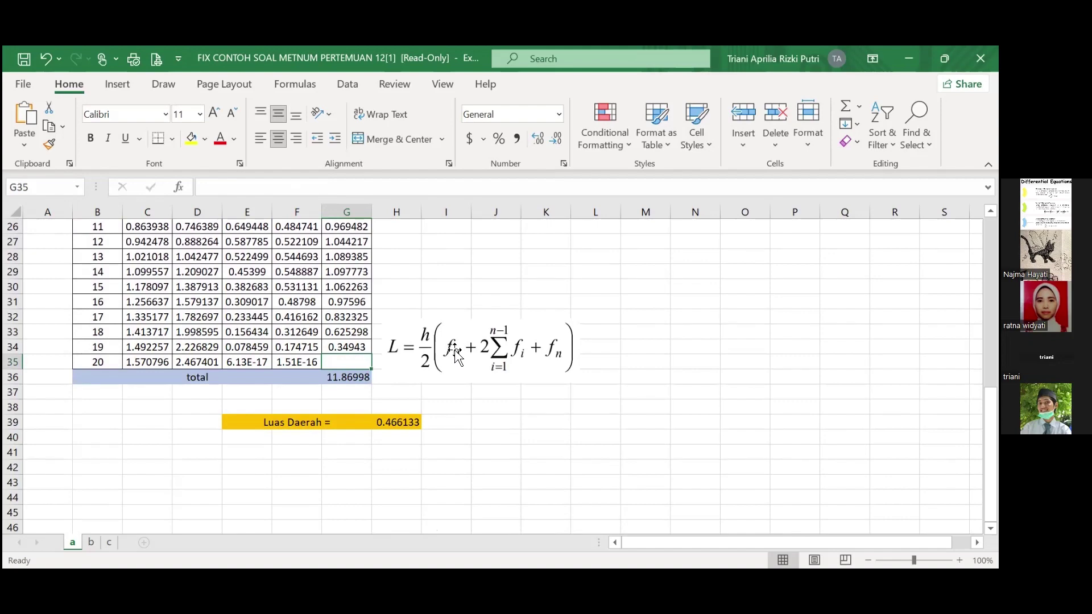
pyautogui.scroll(5, 515, 345)
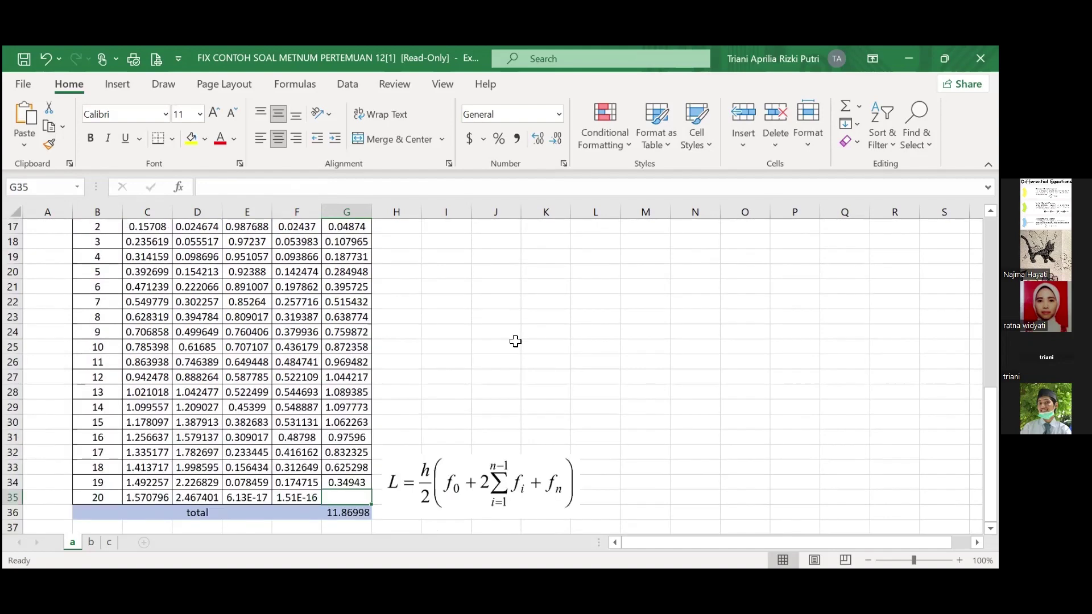
pyautogui.scroll(-4, 515, 342)
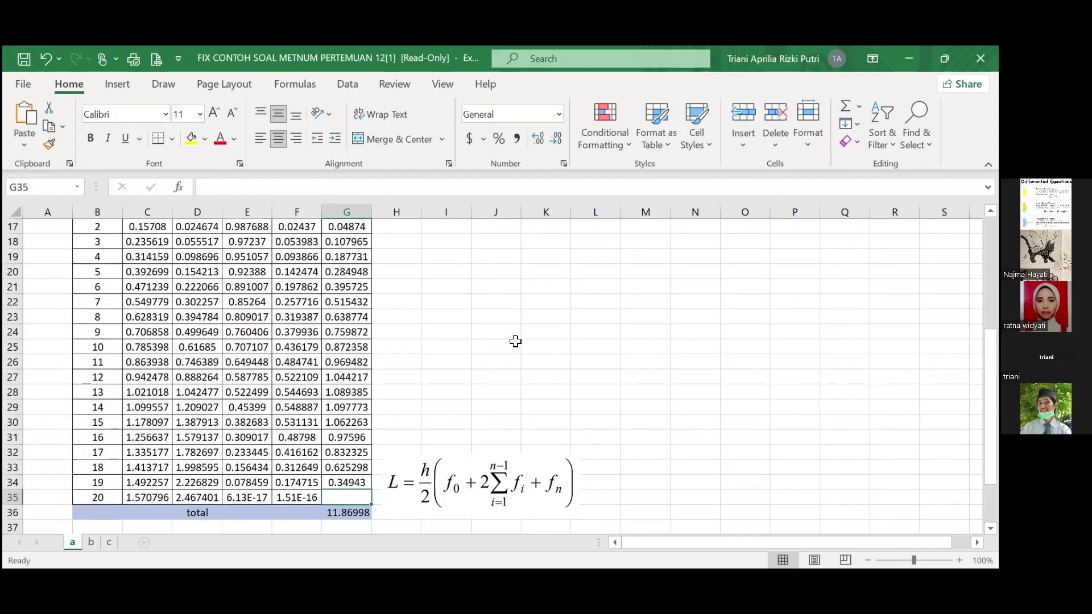
# - Change the 2f(xn) total formula in G36 to =SUM(G16:G34)
pyautogui.click(349, 453)
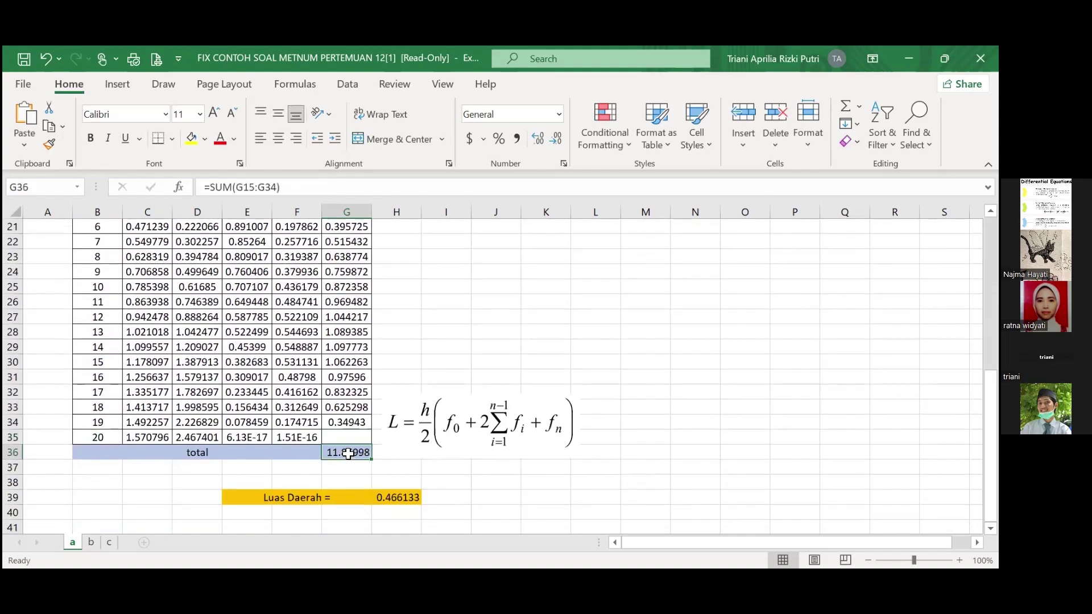
pyautogui.click(304, 185)
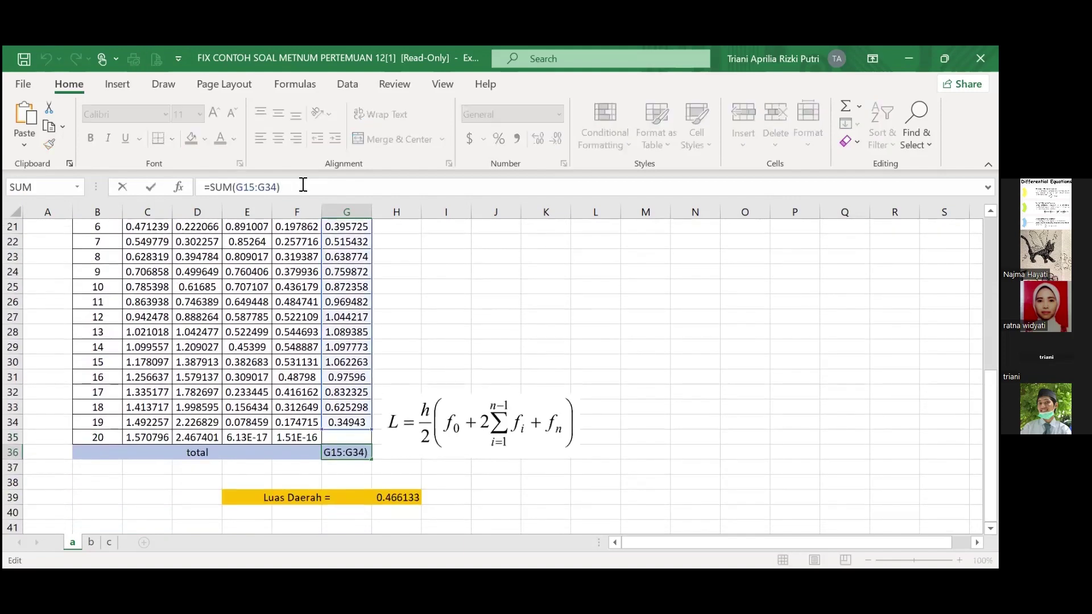
pyautogui.scroll(4, 395, 315)
pyautogui.scroll(-1, 396, 317)
pyautogui.scroll(-1, 397, 316)
pyautogui.scroll(1, 396, 316)
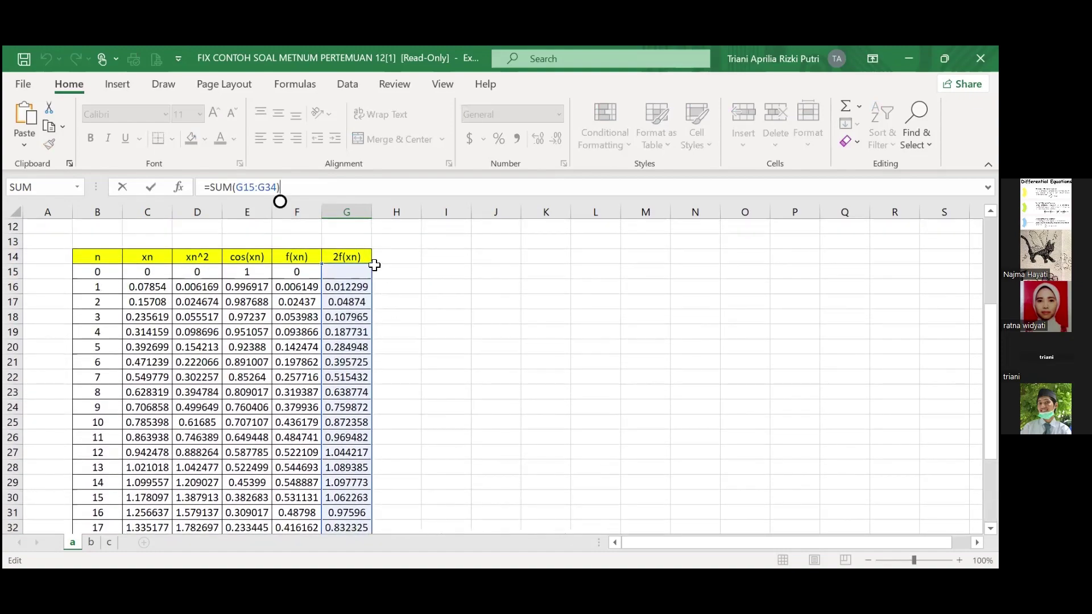
pyautogui.moveTo(373, 266); pyautogui.dragTo(371, 280)
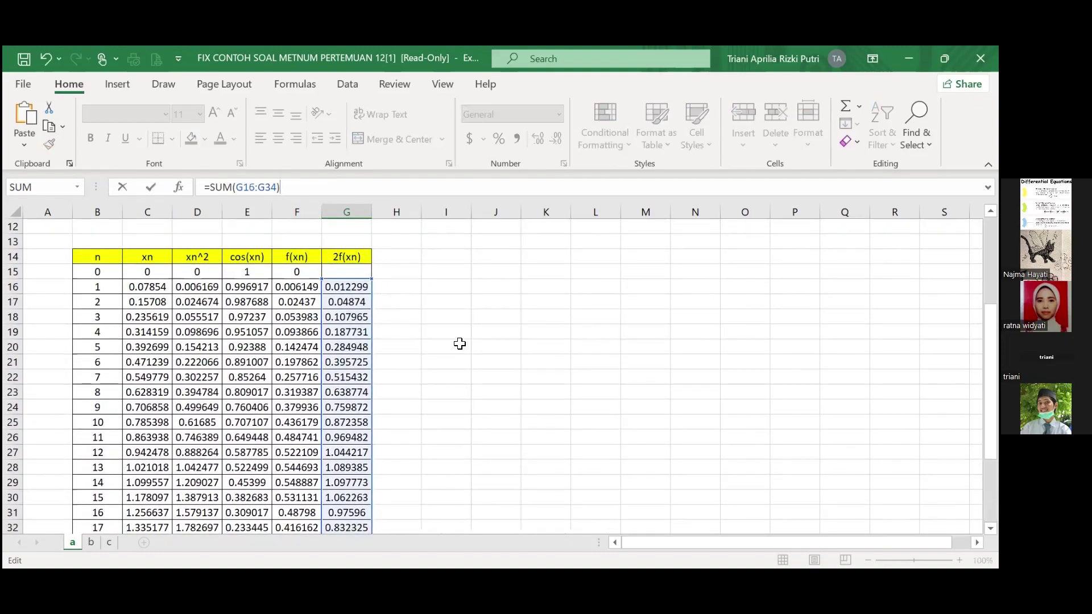
pyautogui.scroll(-2, 460, 344)
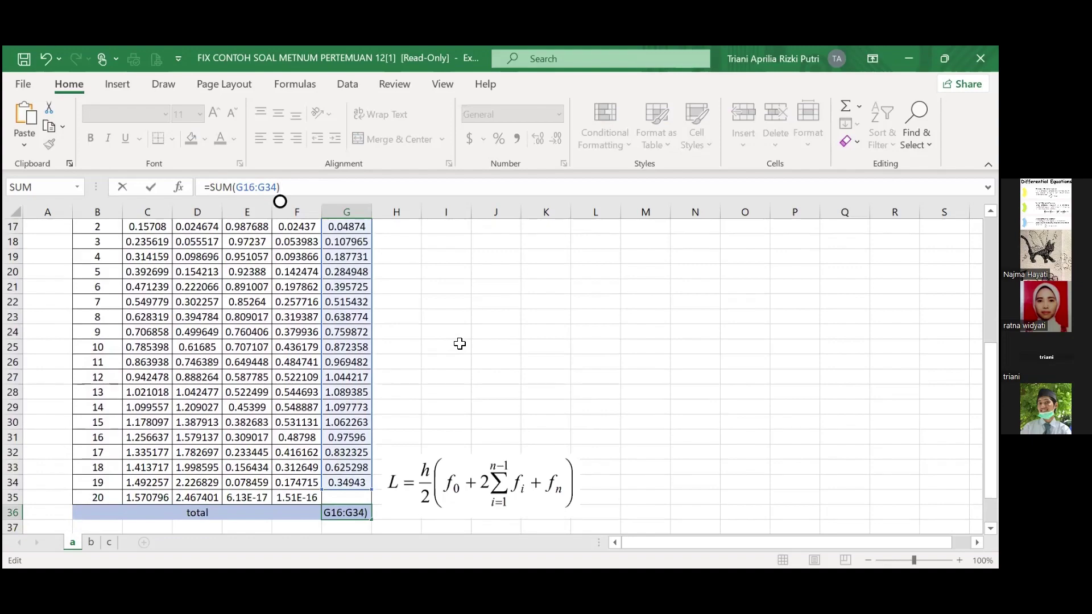
pyautogui.press('Return')
# - Inspect the first and last f(xn) cells, F15 and F35, against the f0 and fn terms of the trapezoid formula
pyautogui.scroll(-2, 460, 343)
pyautogui.scroll(5, 459, 344)
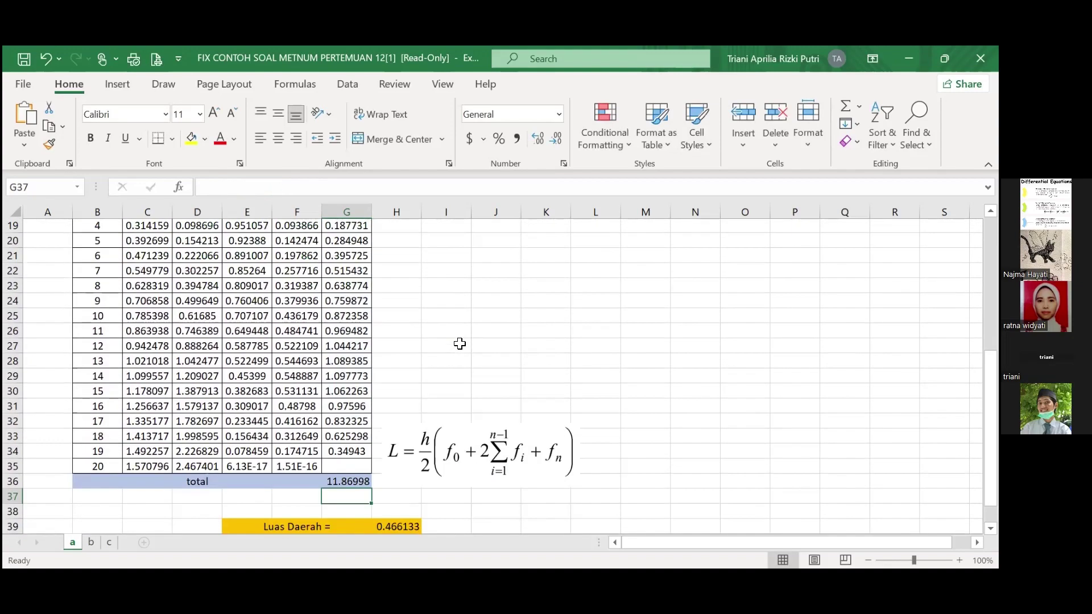
pyautogui.scroll(-3, 460, 343)
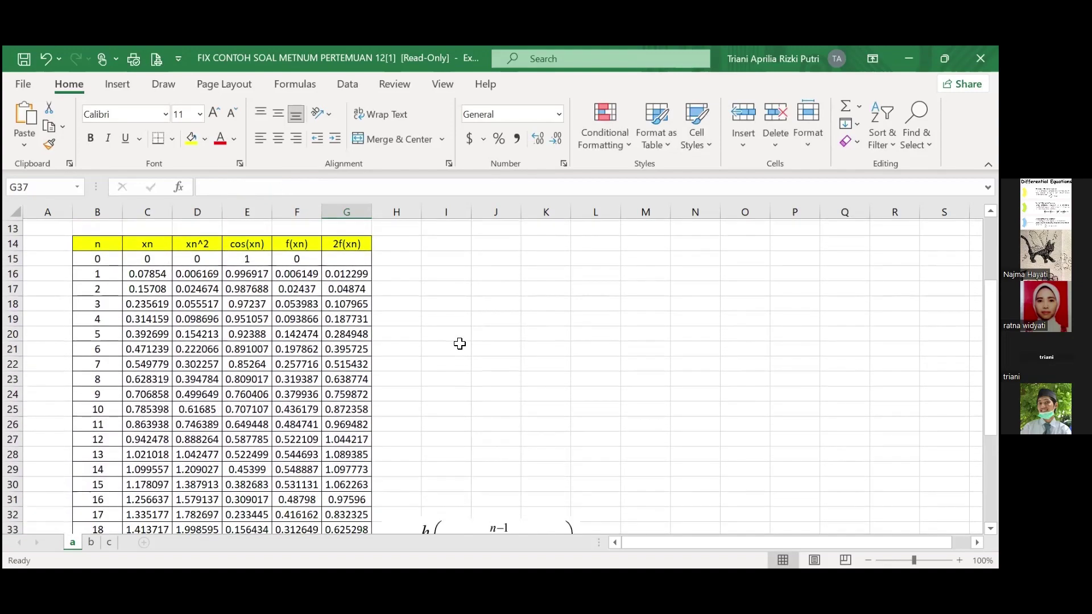
pyautogui.scroll(2, 460, 343)
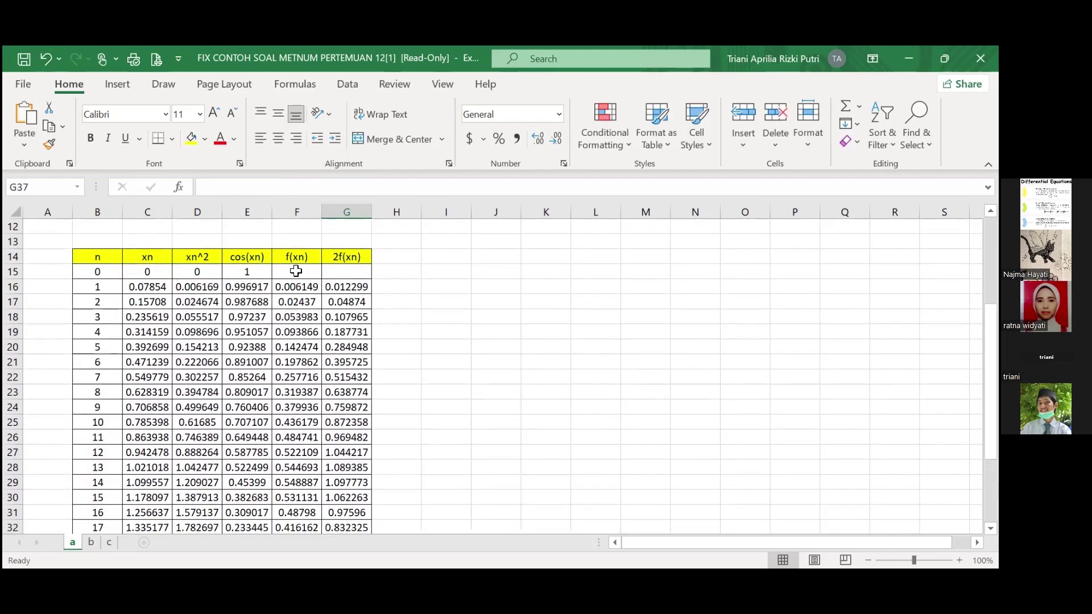
pyautogui.click(296, 272)
pyautogui.scroll(-3, 324, 409)
pyautogui.click(312, 436)
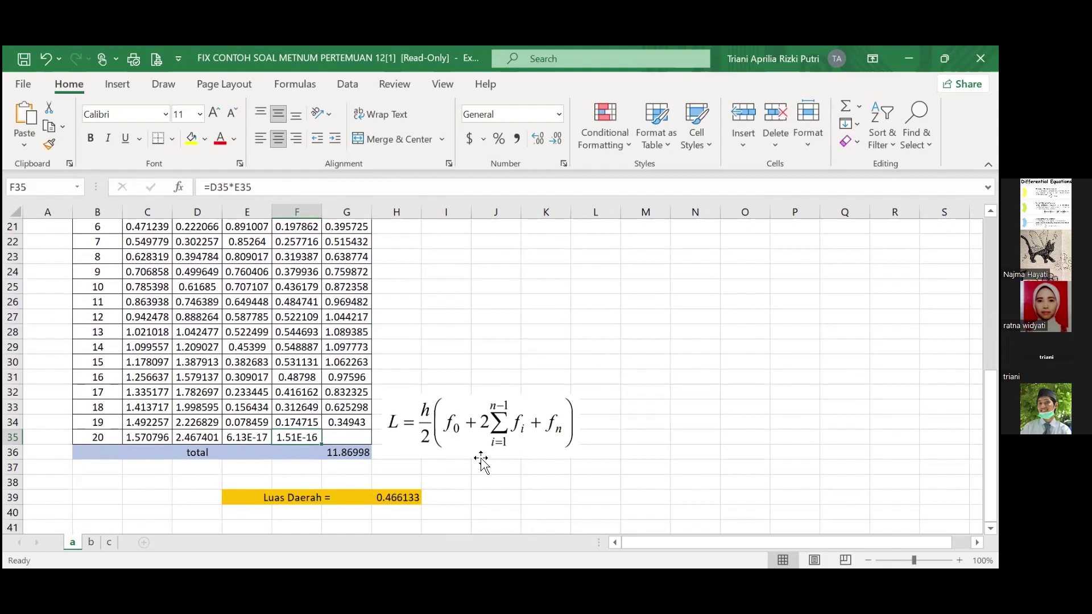
# - Review the x²cosx worksheet from the problem statement and the a, b, n, h values through the table to the Luas Daerah result
pyautogui.scroll(3, 454, 369)
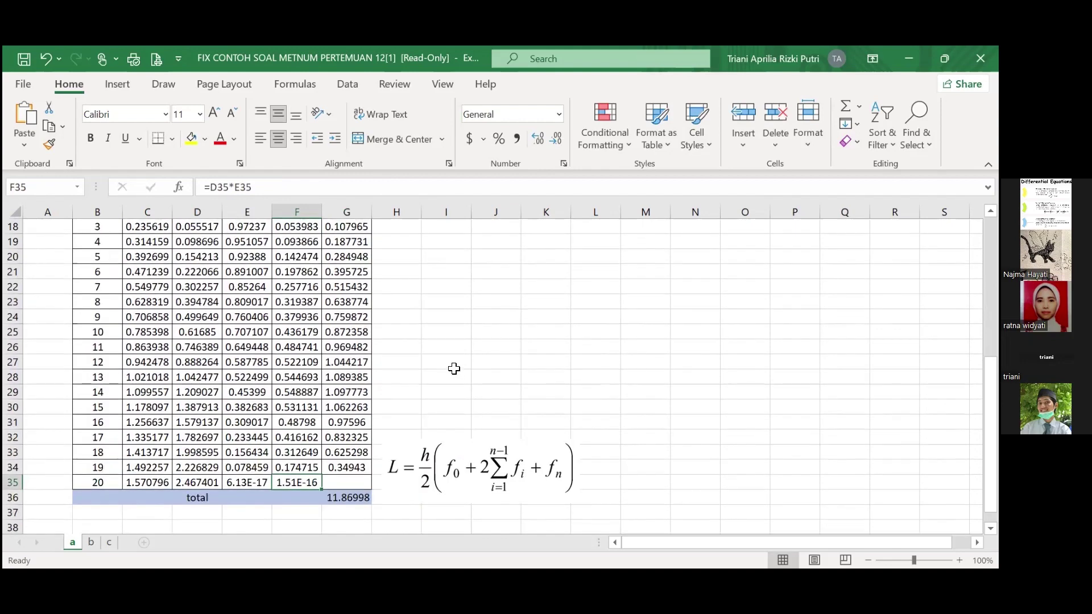
pyautogui.scroll(1, 454, 369)
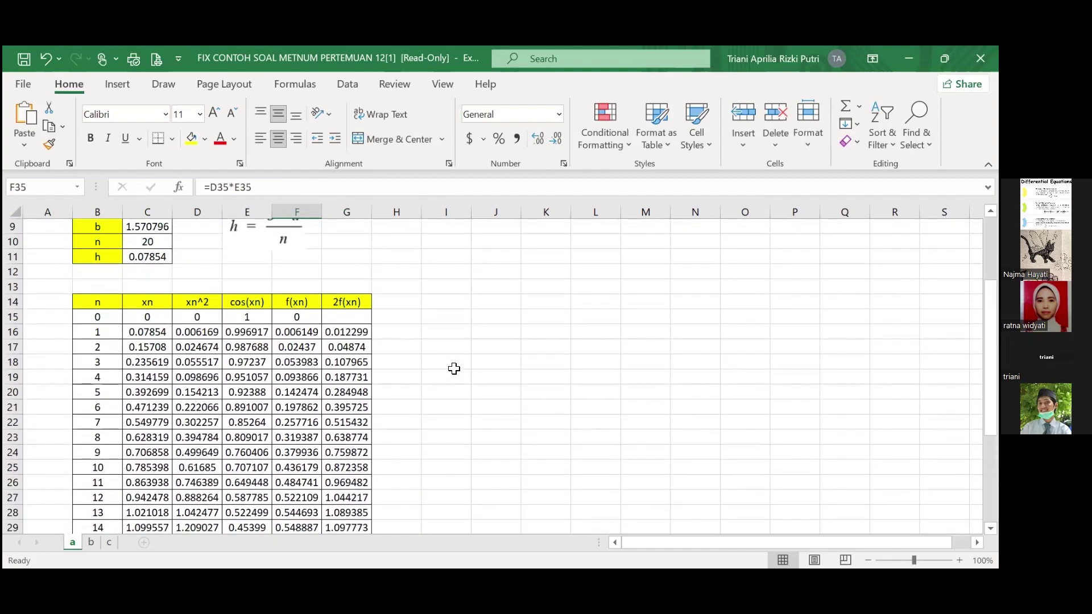
pyautogui.scroll(2, 454, 368)
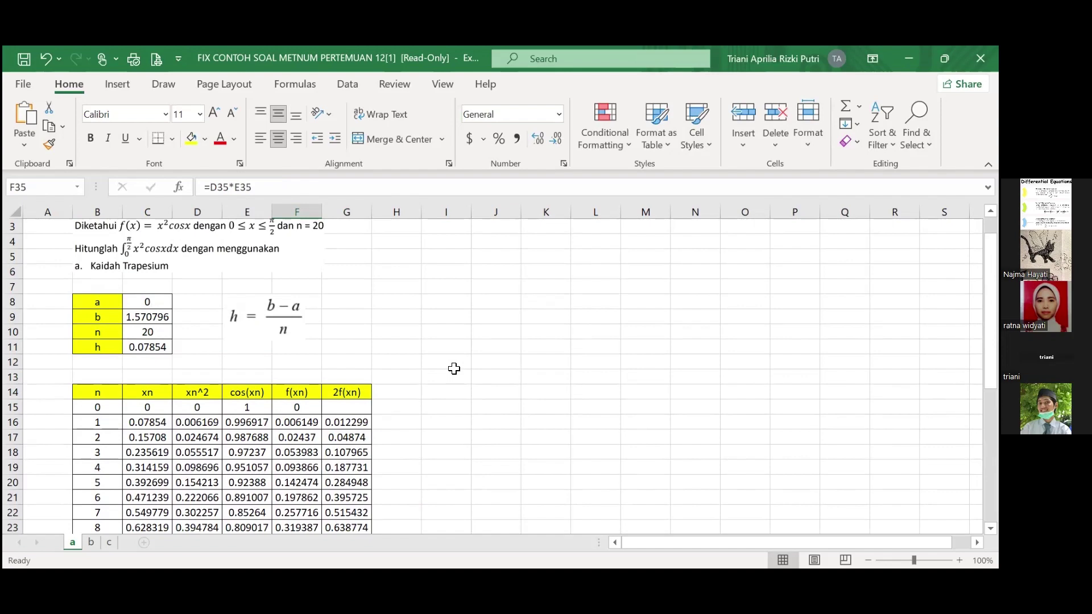
pyautogui.scroll(-2, 454, 369)
pyautogui.scroll(-3, 454, 368)
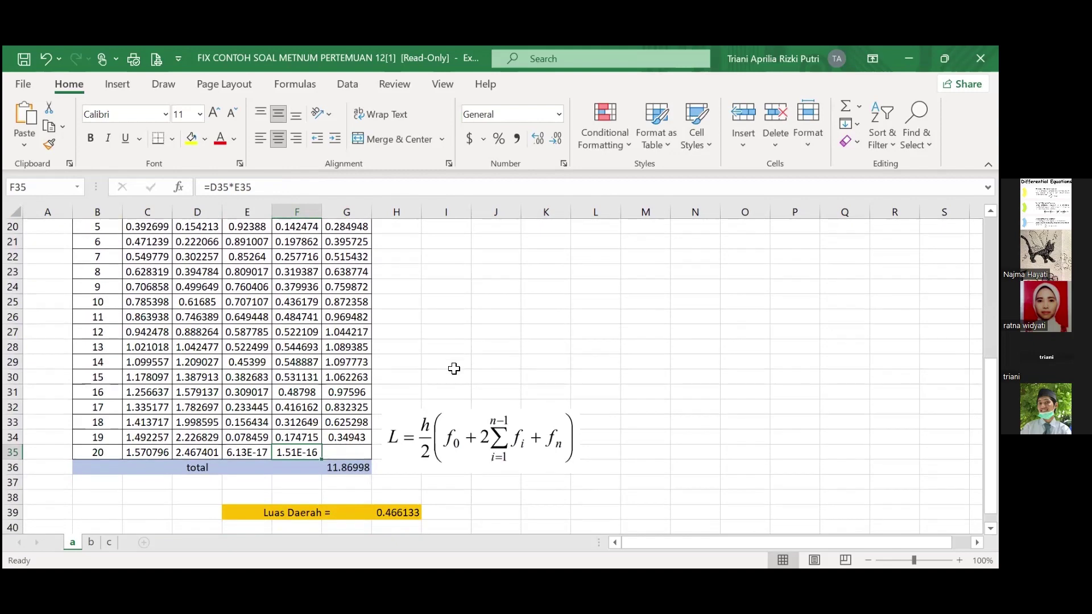
pyautogui.scroll(2, 454, 369)
pyautogui.scroll(1, 454, 369)
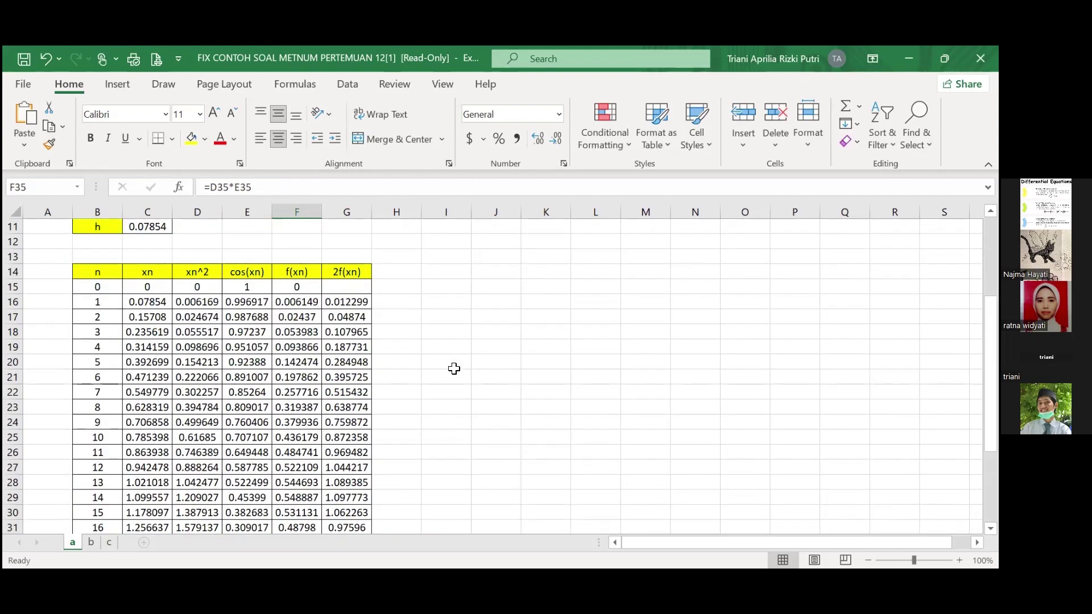
pyautogui.scroll(2, 454, 369)
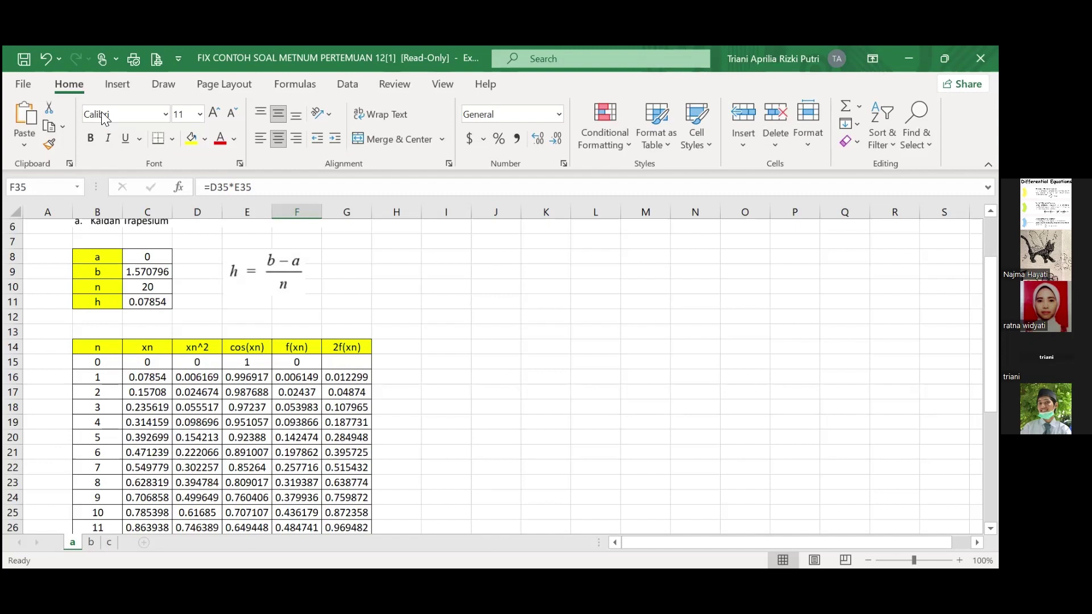
pyautogui.scroll(-3, 413, 402)
pyautogui.scroll(4, 413, 403)
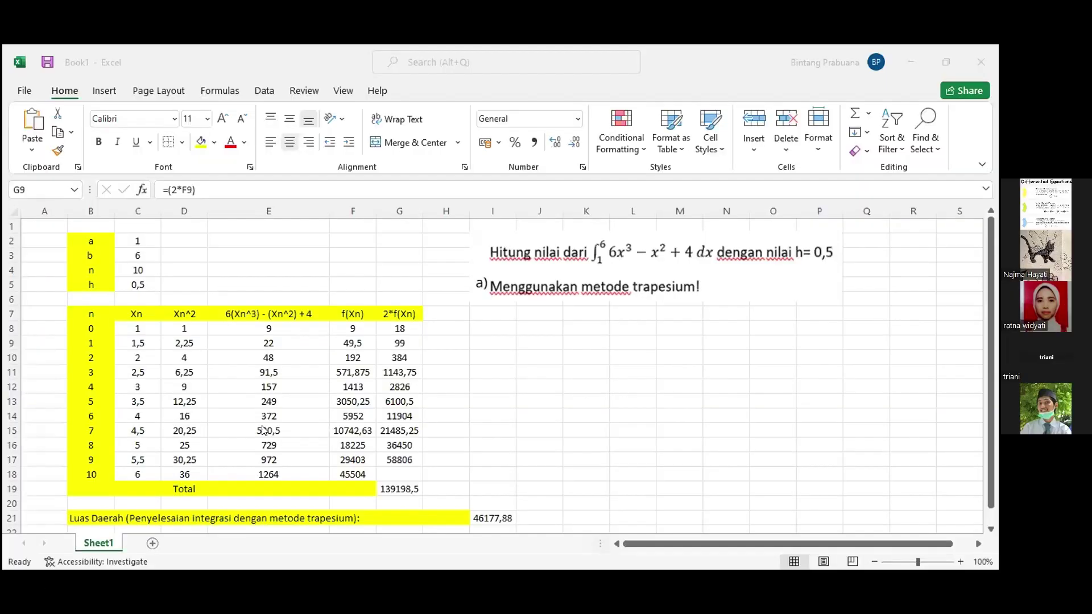
# - In the Book1 workbook, inspect the f(Xn) formula in F8 and the 2*f(Xn) formula in G9
pyautogui.click(353, 324)
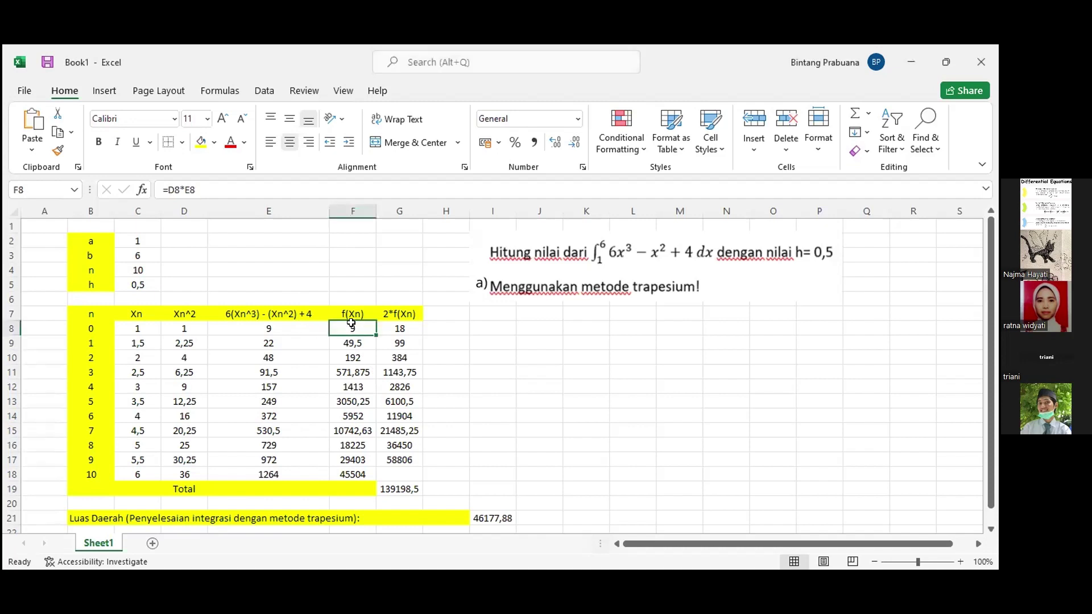
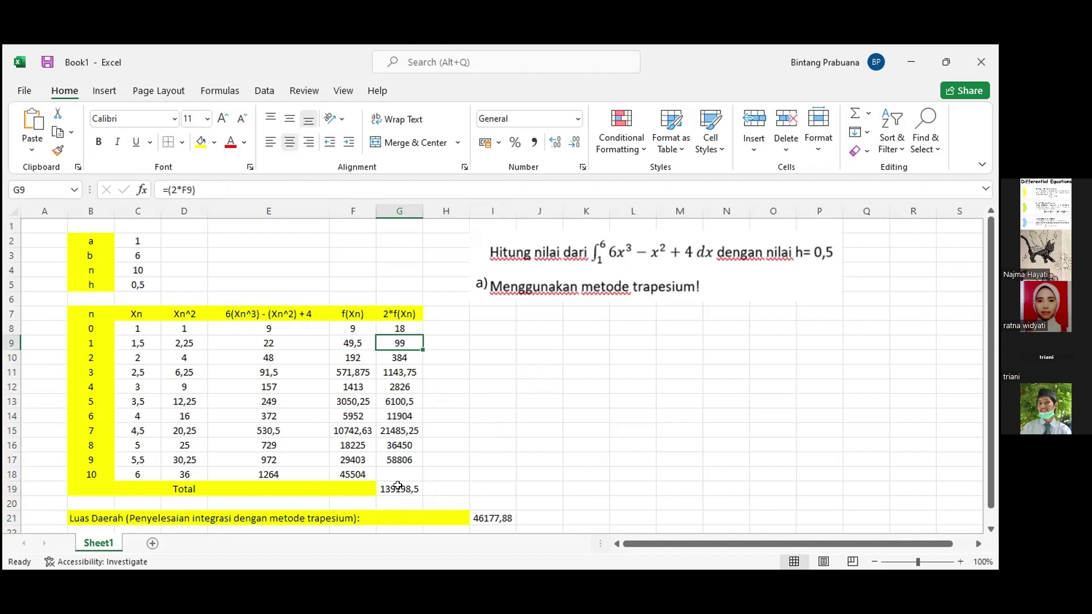
pyautogui.click(385, 344)
pyautogui.scroll(-2, 576, 383)
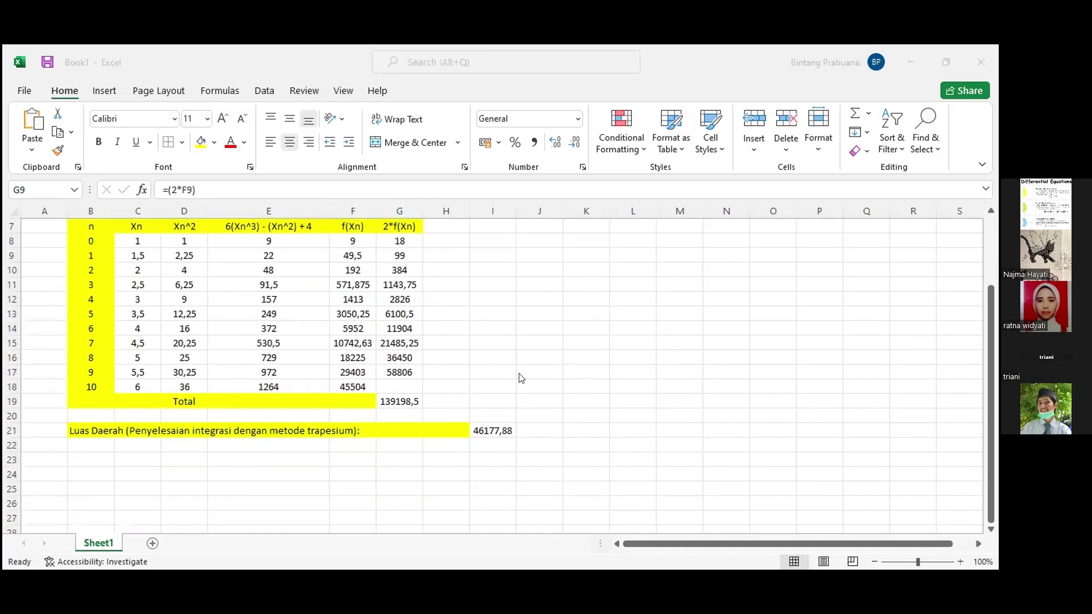
pyautogui.scroll(1, 520, 379)
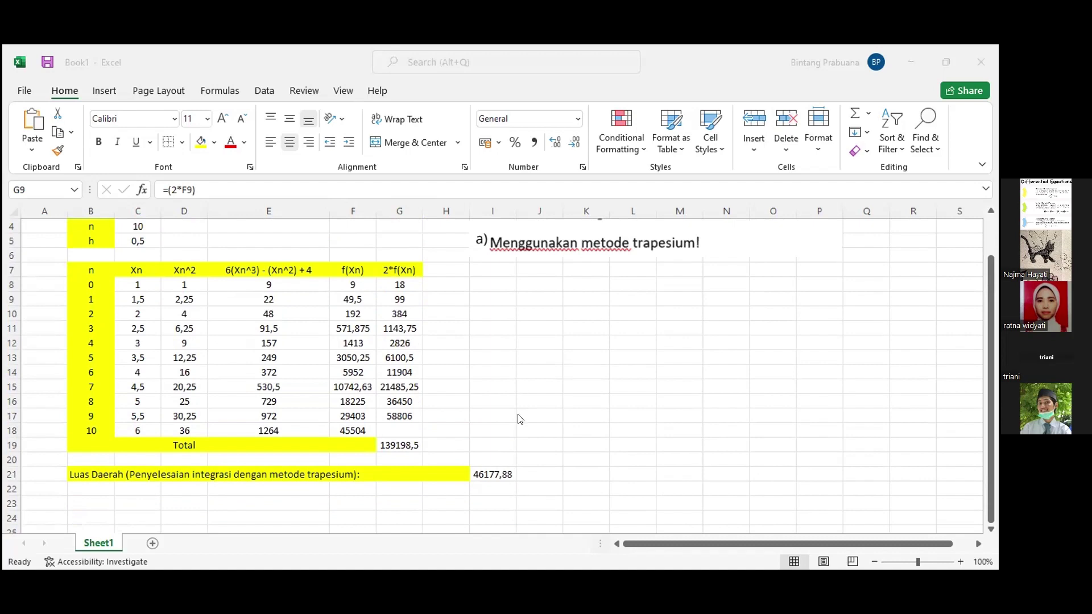
# - Inspect the Luas Daerah formula in I21 and compare the 2*f(Xn) formulas in G9 and G8
pyautogui.click(493, 474)
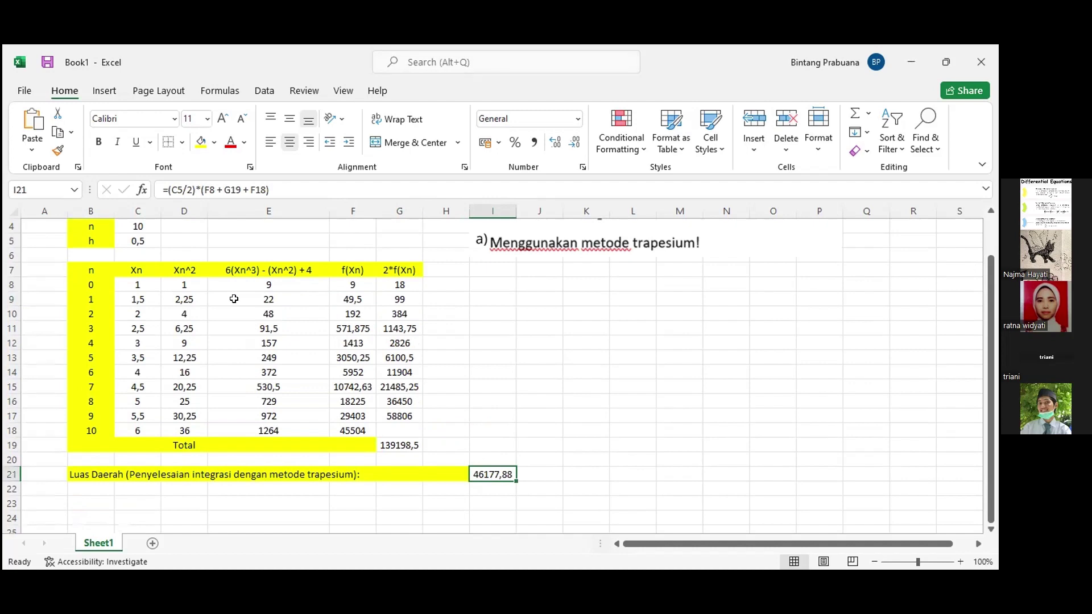
pyautogui.scroll(1, 383, 304)
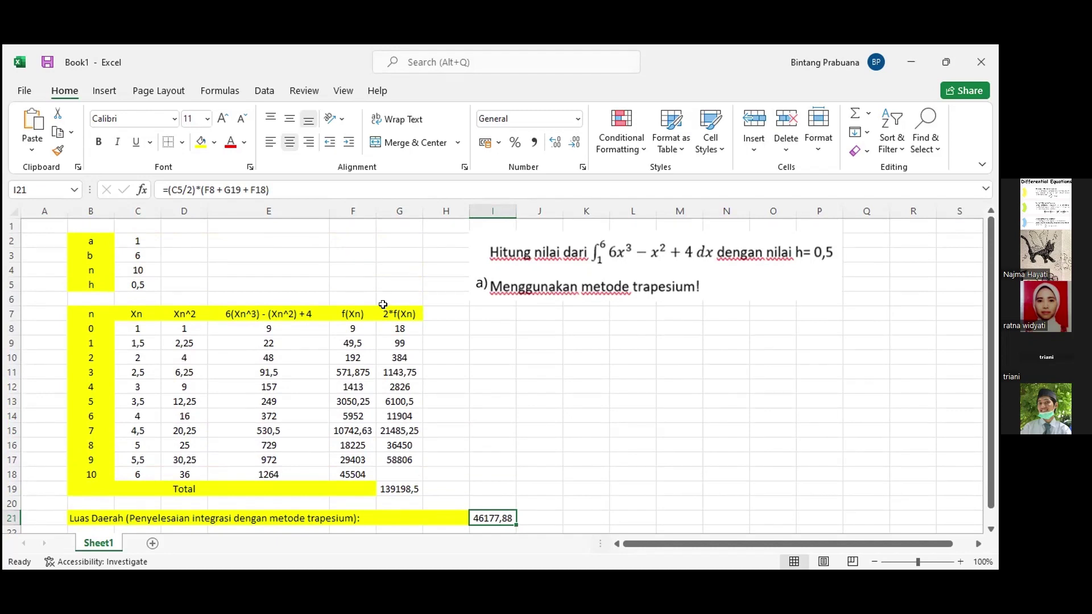
pyautogui.click(407, 344)
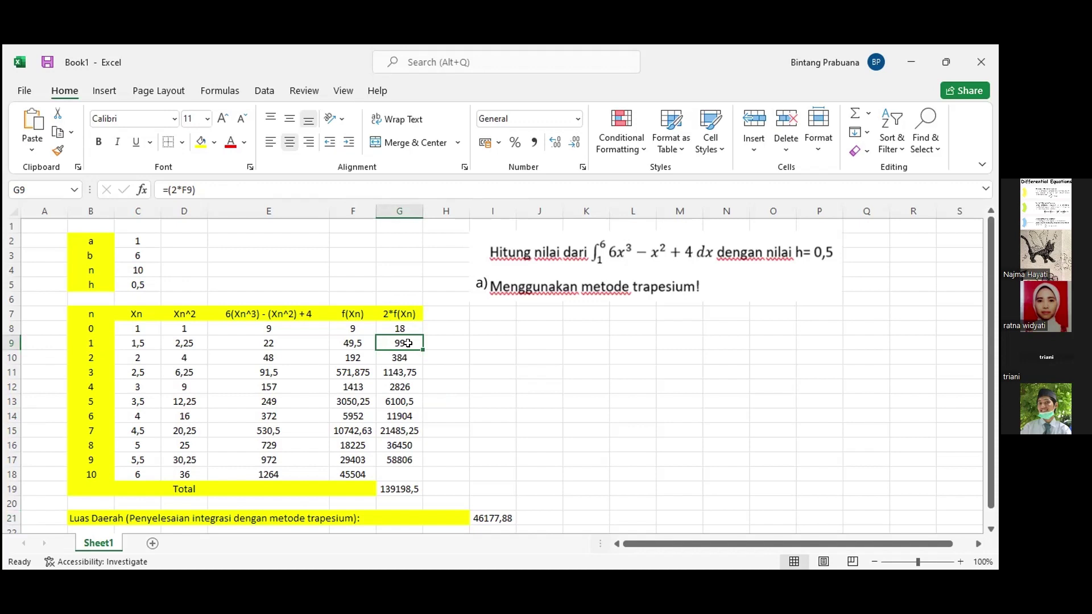
pyautogui.click(403, 325)
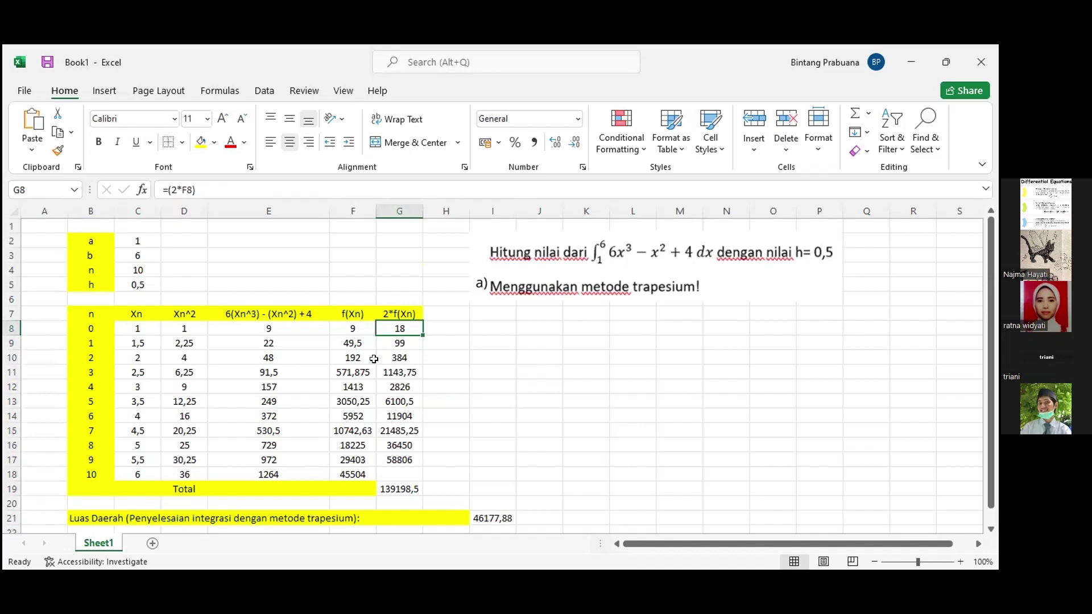
# - Change the 2*f(Xn) formula in G9 to =(2*E9) so it refers to the 6(Xn^3) - (Xn^2) + 4 column
pyautogui.click(397, 341)
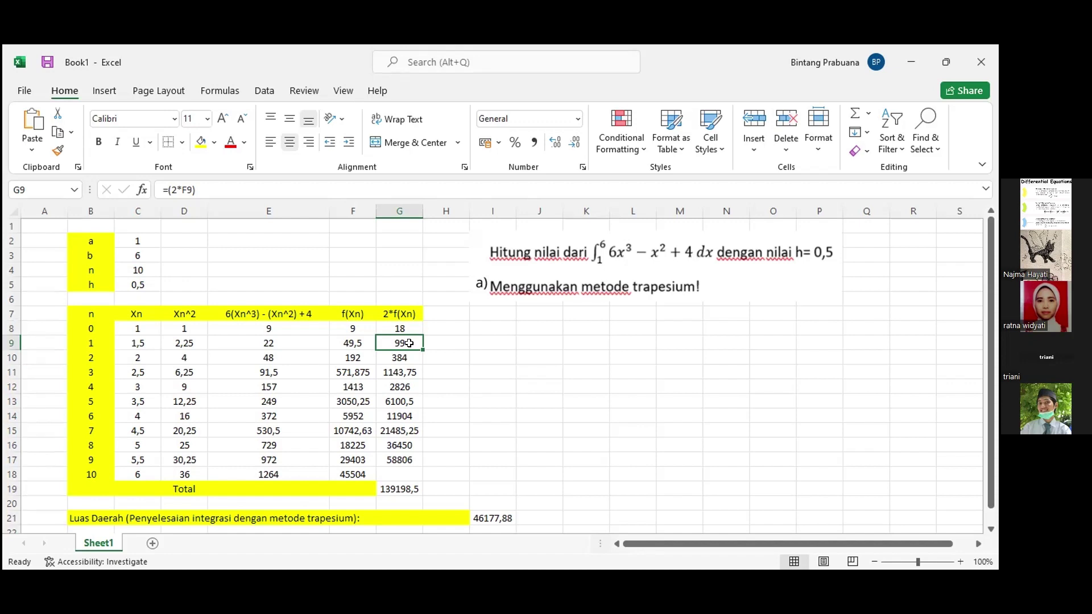
pyautogui.click(182, 189)
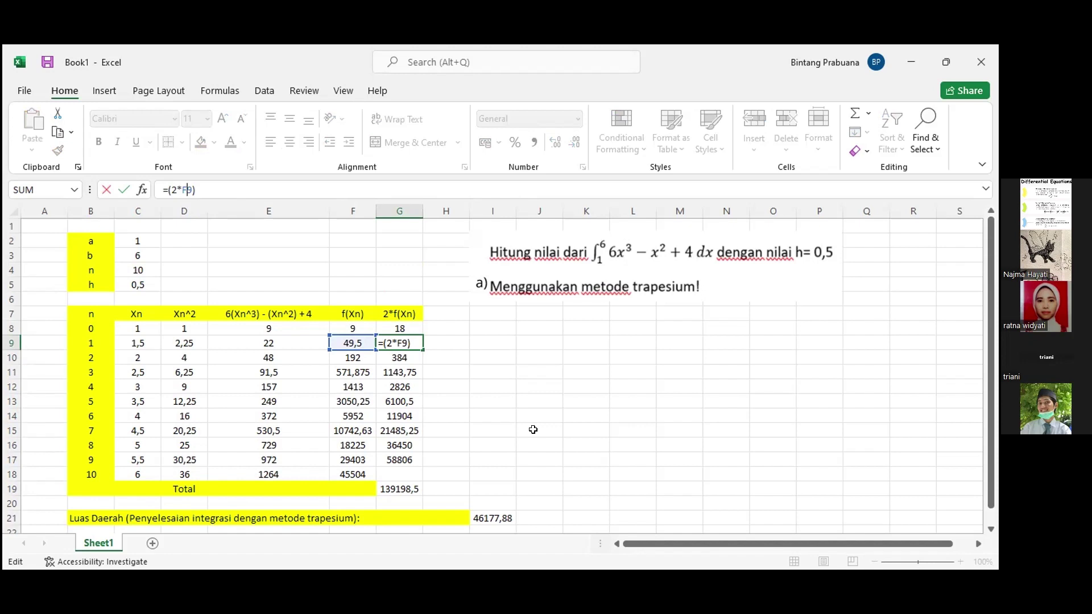
pyautogui.press('BackSpace')
pyautogui.write('E')
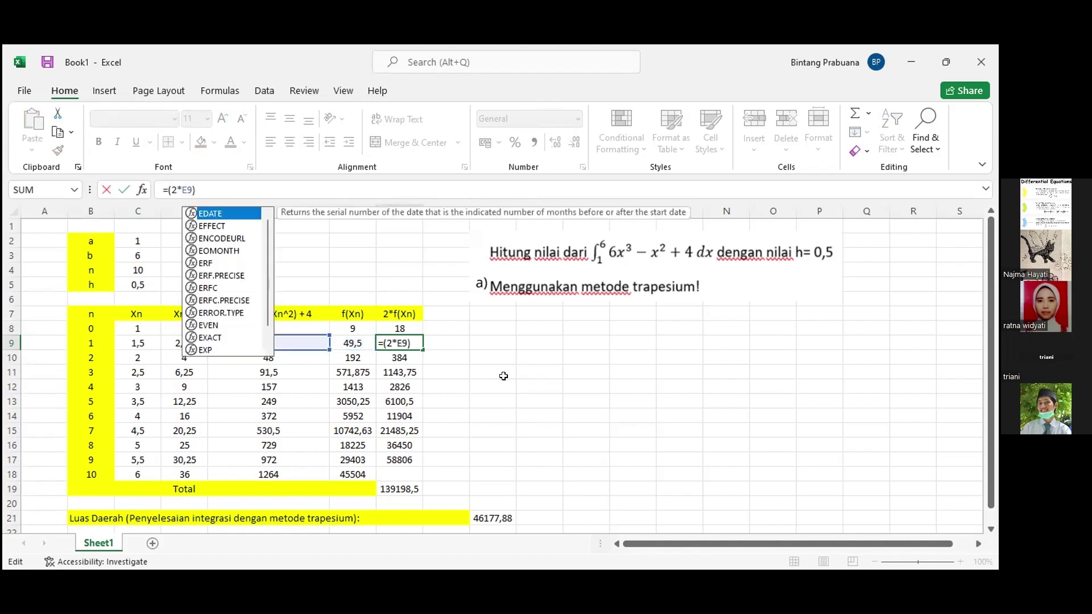
pyautogui.press('End')
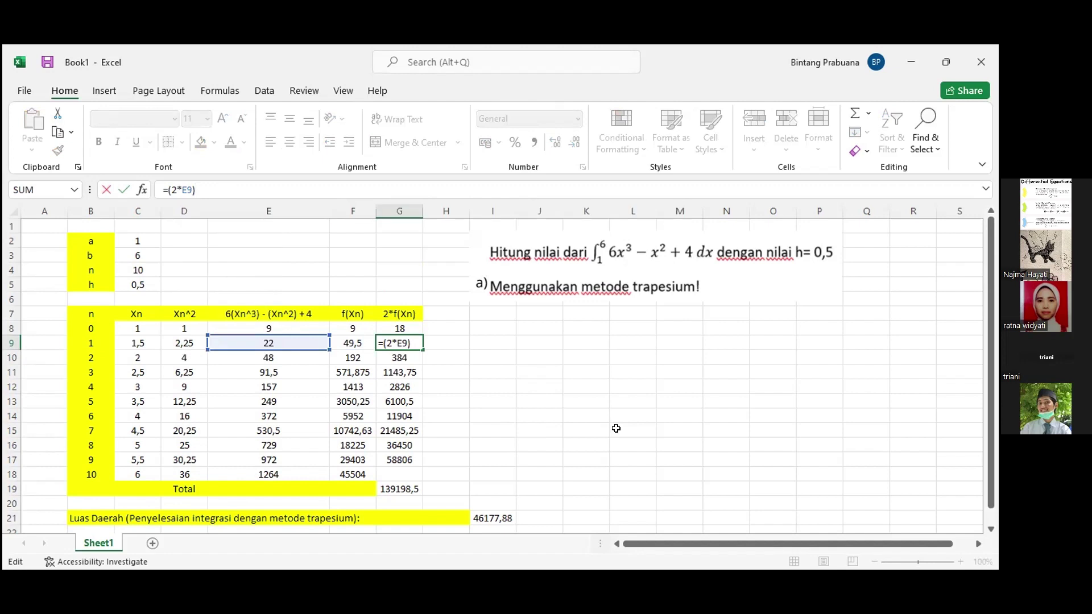
pyautogui.click(545, 383)
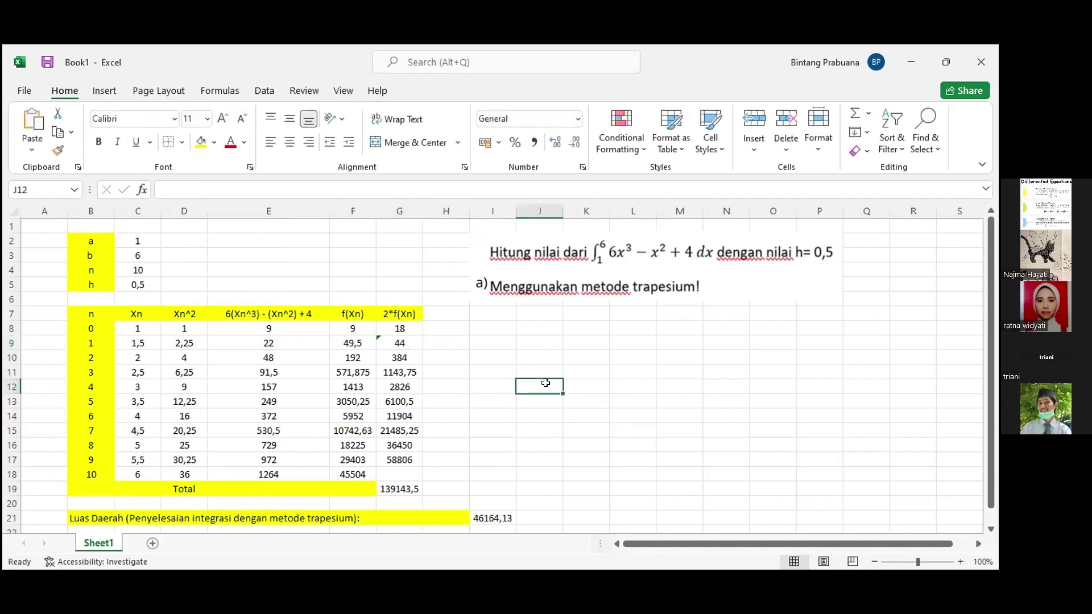
# - Fill the 2*f(Xn) formula from G9 down through G17
pyautogui.click(400, 332)
pyautogui.click(415, 341)
pyautogui.click(416, 331)
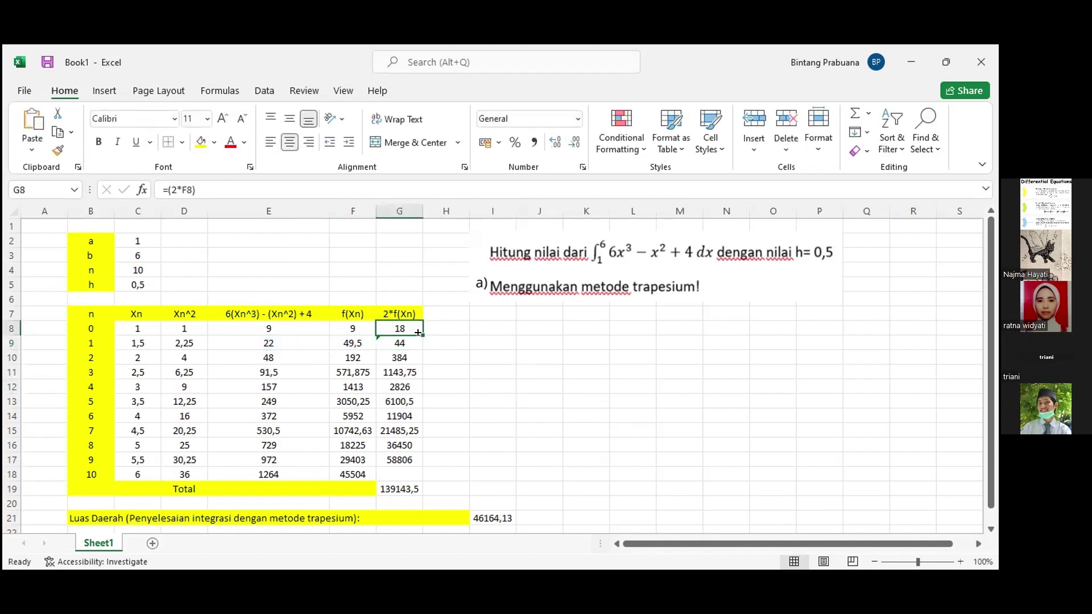
pyautogui.click(421, 347)
pyautogui.moveTo(421, 348); pyautogui.dragTo(418, 462)
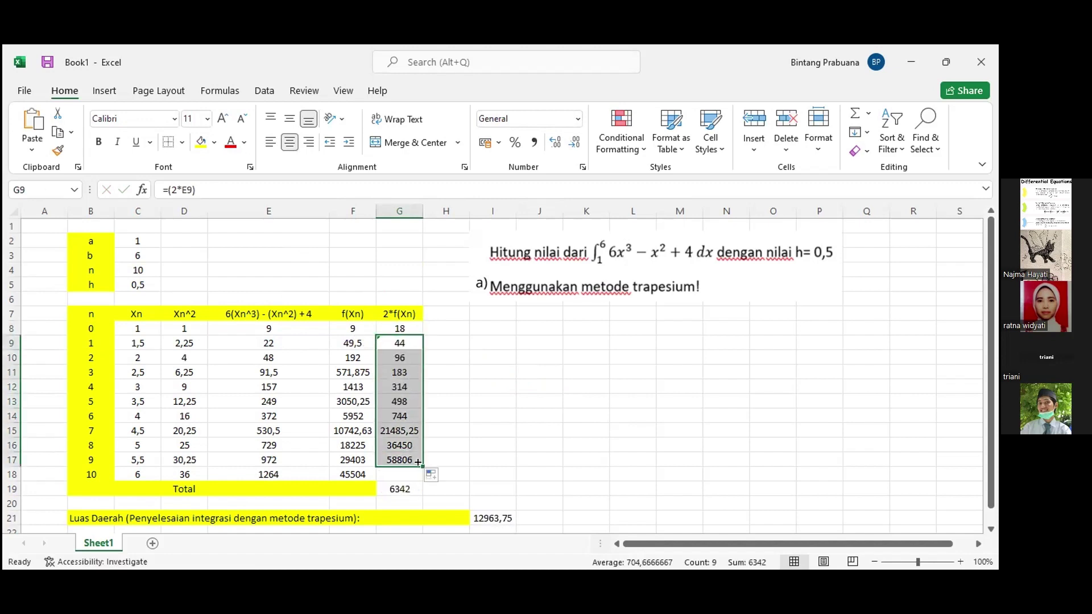
pyautogui.scroll(-2, 472, 452)
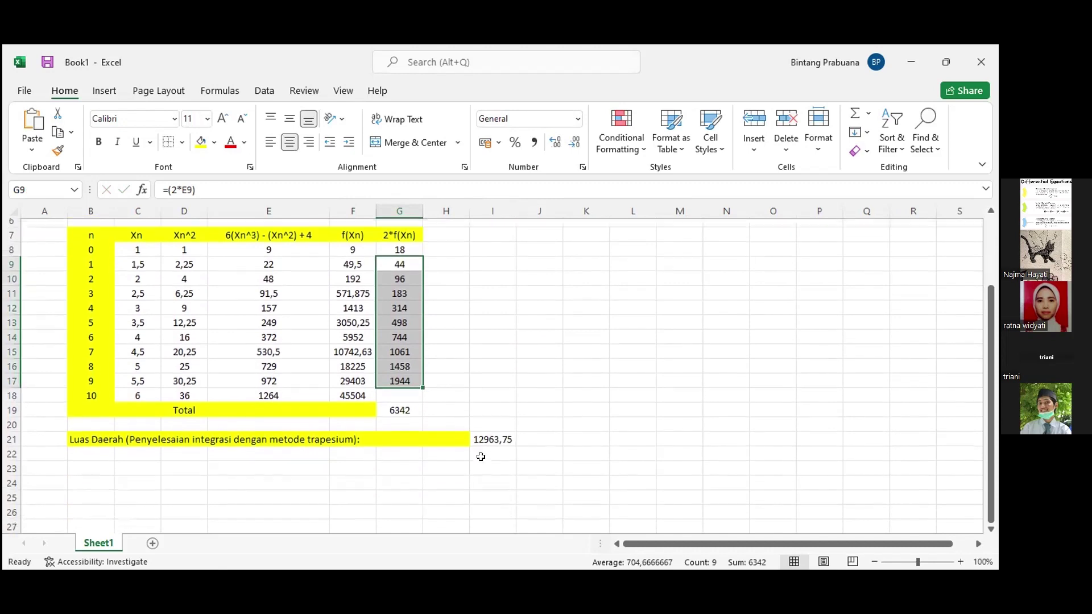
pyautogui.scroll(1, 480, 453)
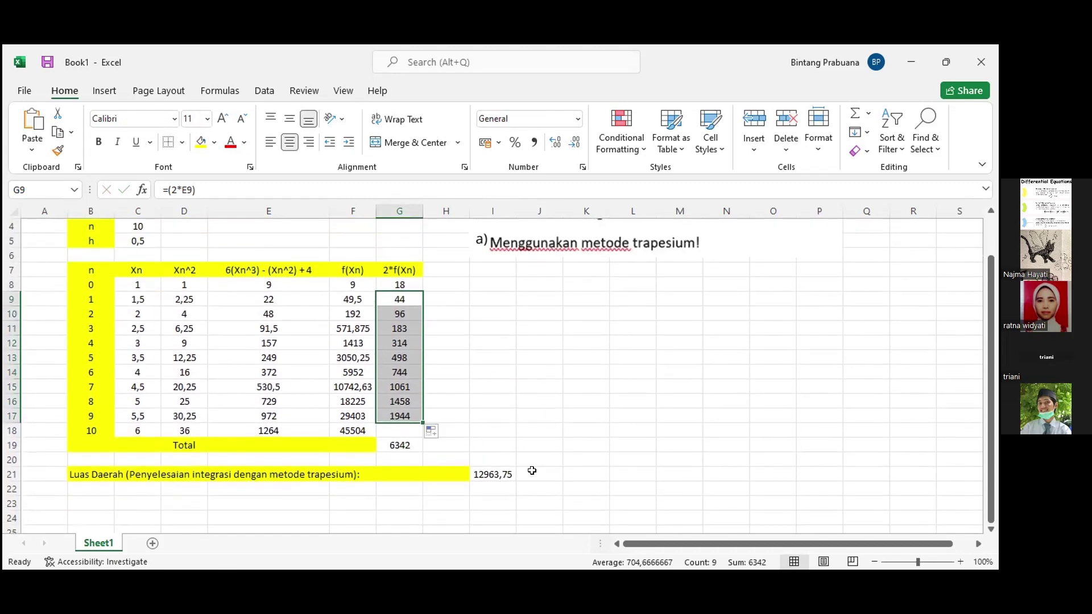
# - Change the Luas Daerah formula in I21 to =(C5/2)*(E8 + G19 + E18)
pyautogui.click(348, 303)
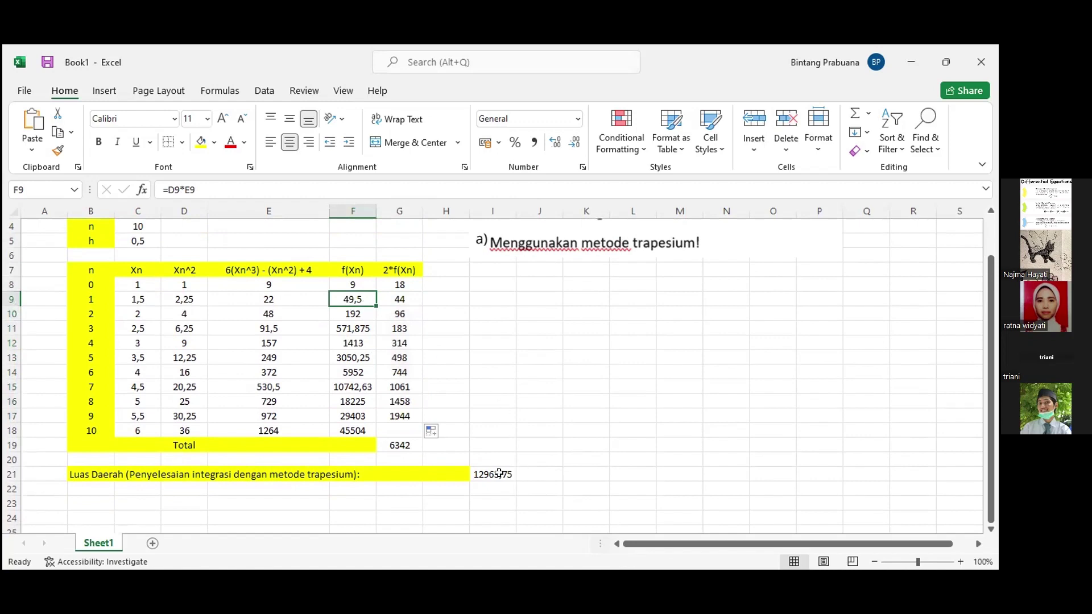
pyautogui.click(491, 472)
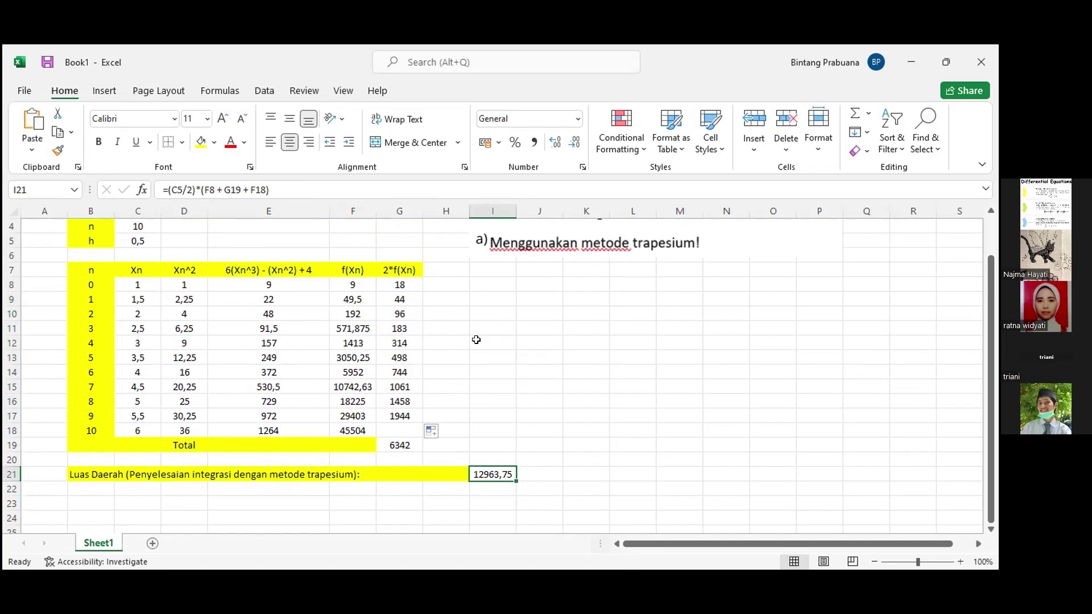
pyautogui.press('F2')
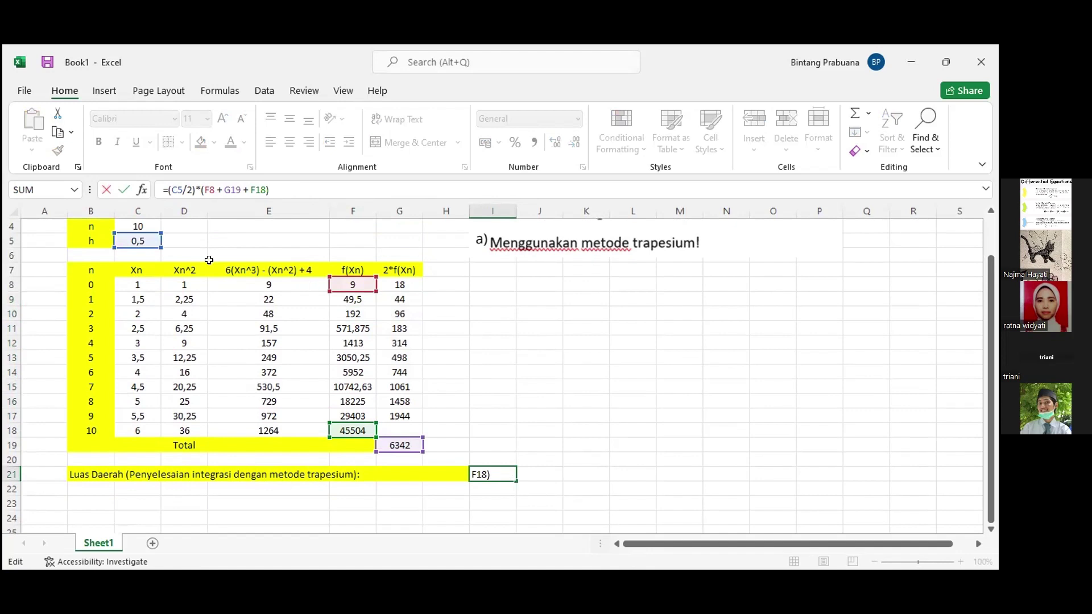
pyautogui.click(210, 191)
pyautogui.press('BackSpace')
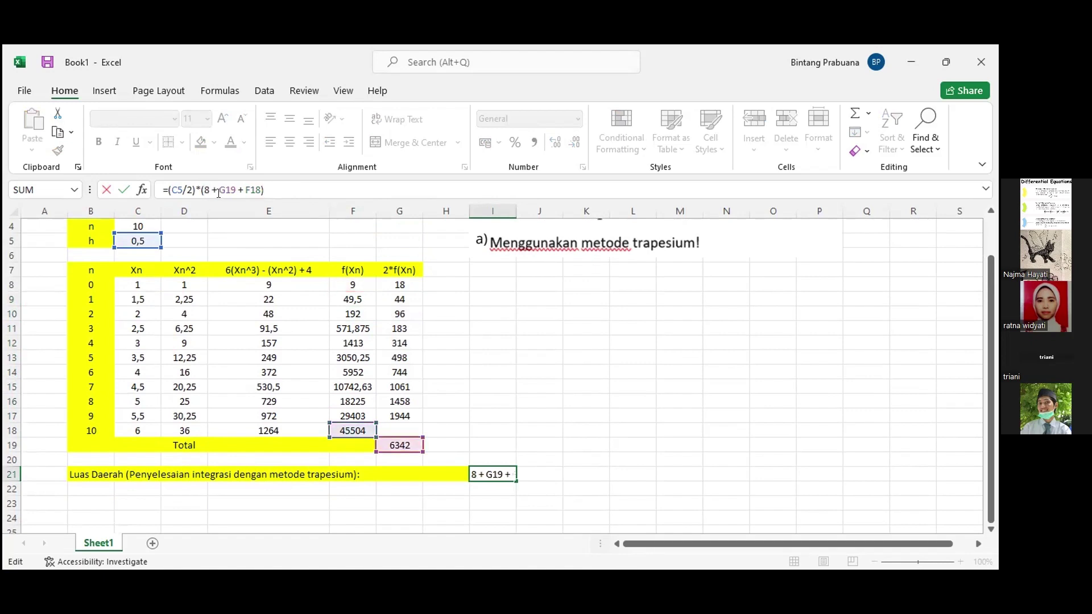
pyautogui.write('E')
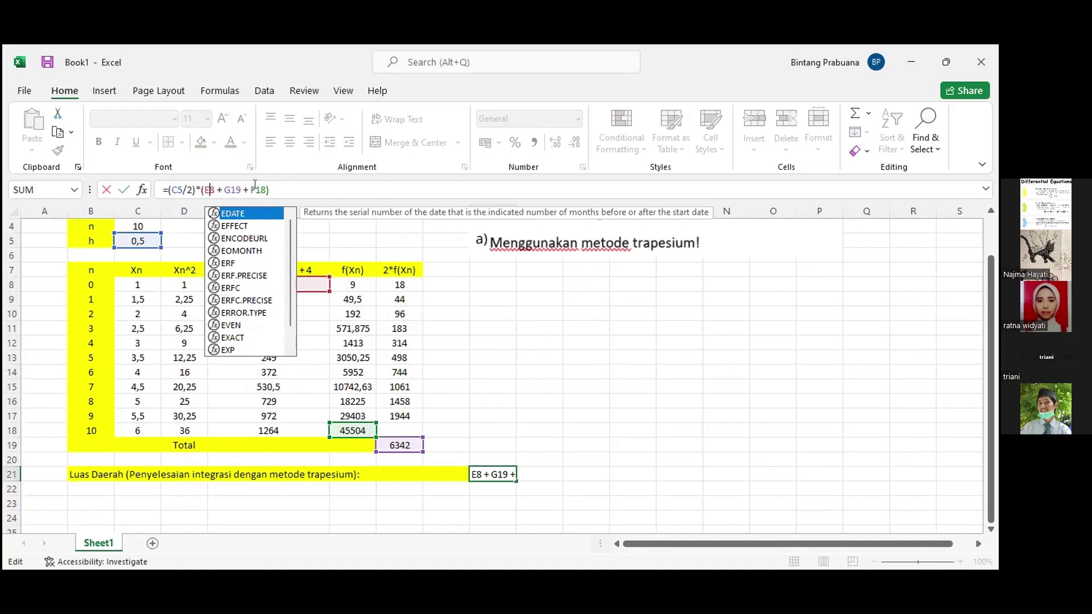
pyautogui.click(254, 187)
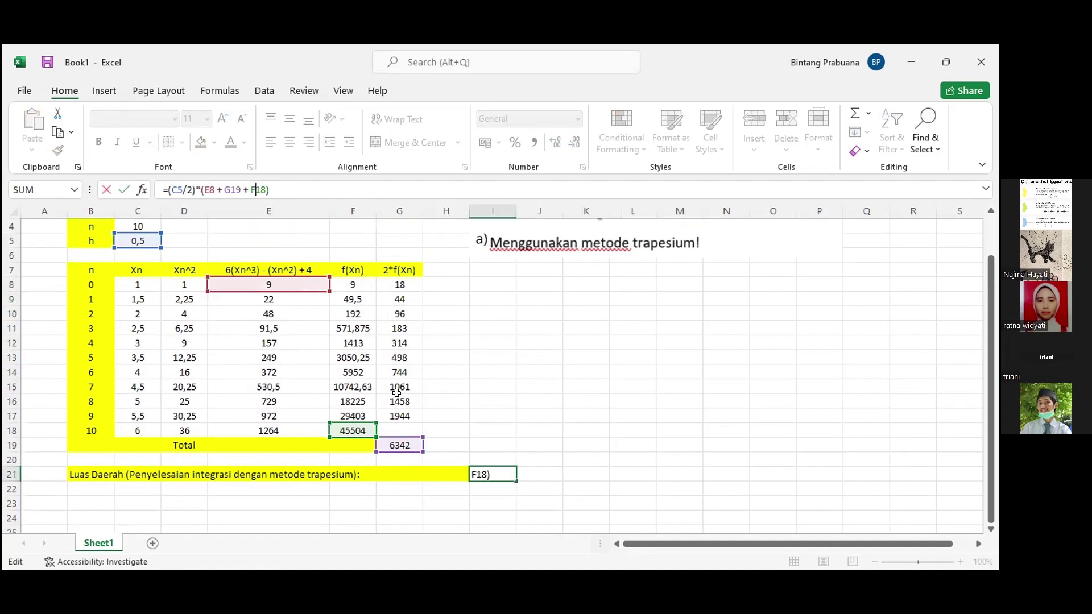
pyautogui.press('BackSpace')
pyautogui.write('E')
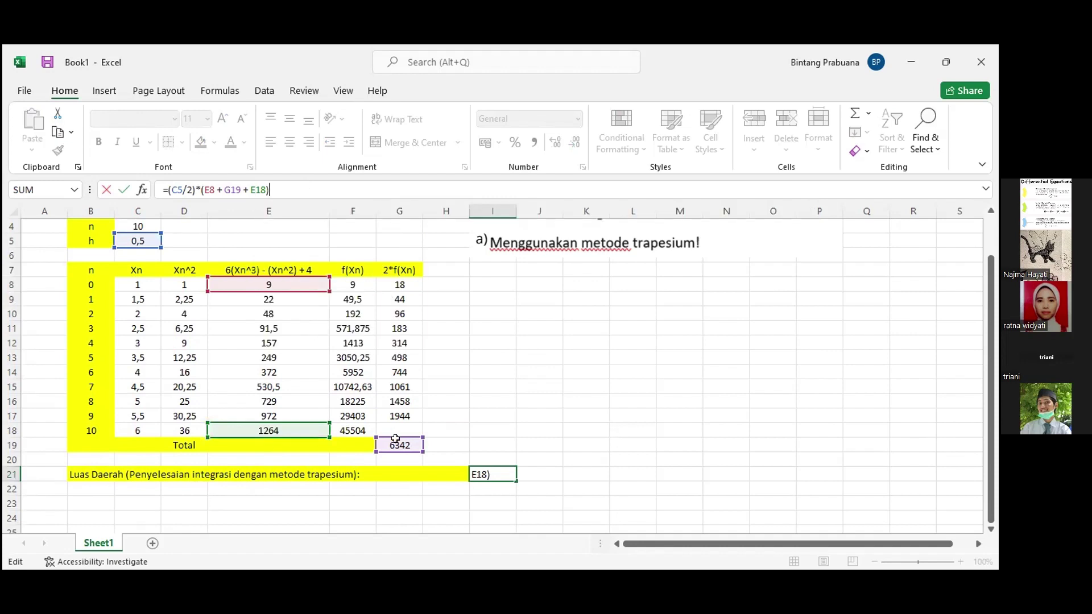
pyautogui.click(642, 449)
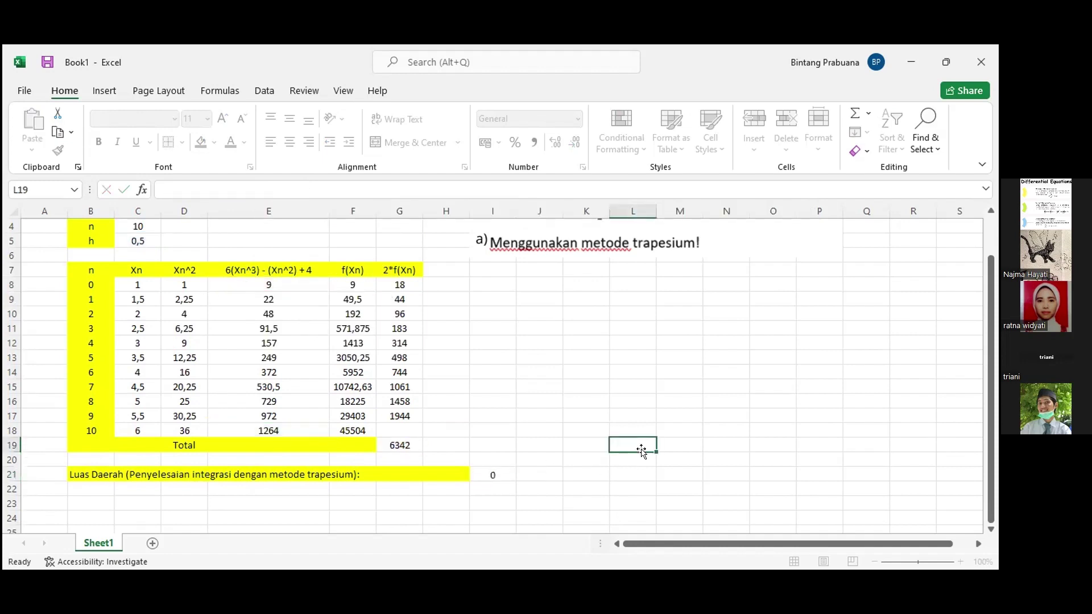
pyautogui.click(506, 474)
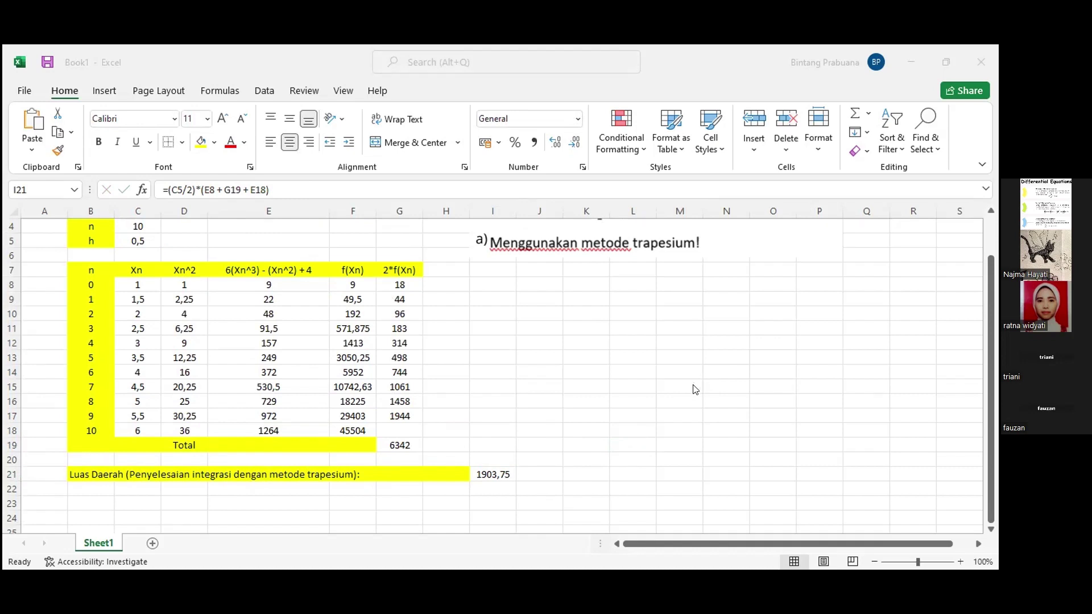
pyautogui.click(199, 446)
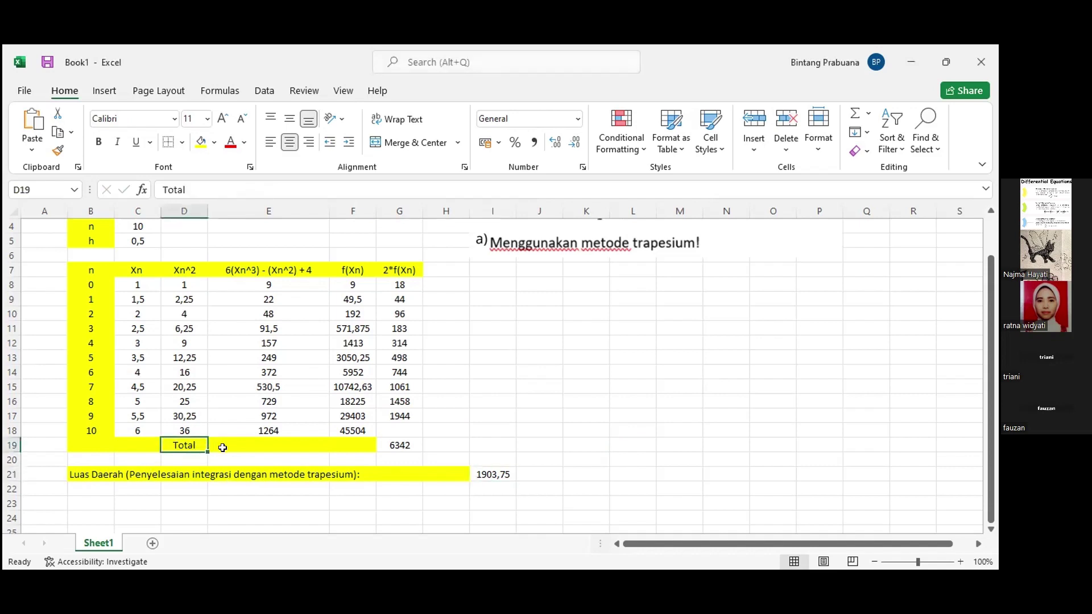
pyautogui.click(220, 450)
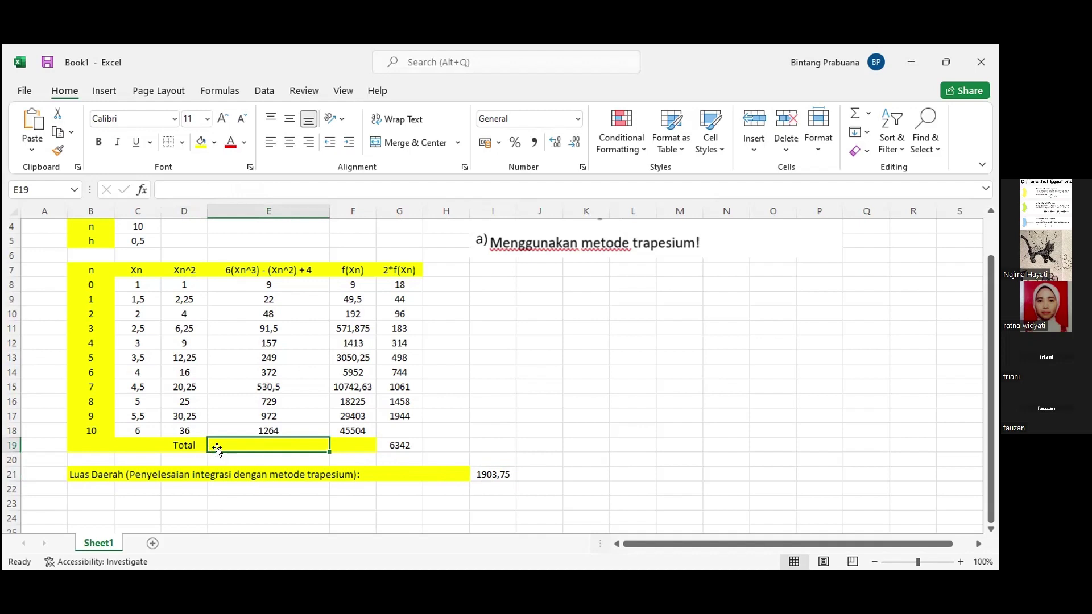
pyautogui.click(200, 444)
pyautogui.click(219, 444)
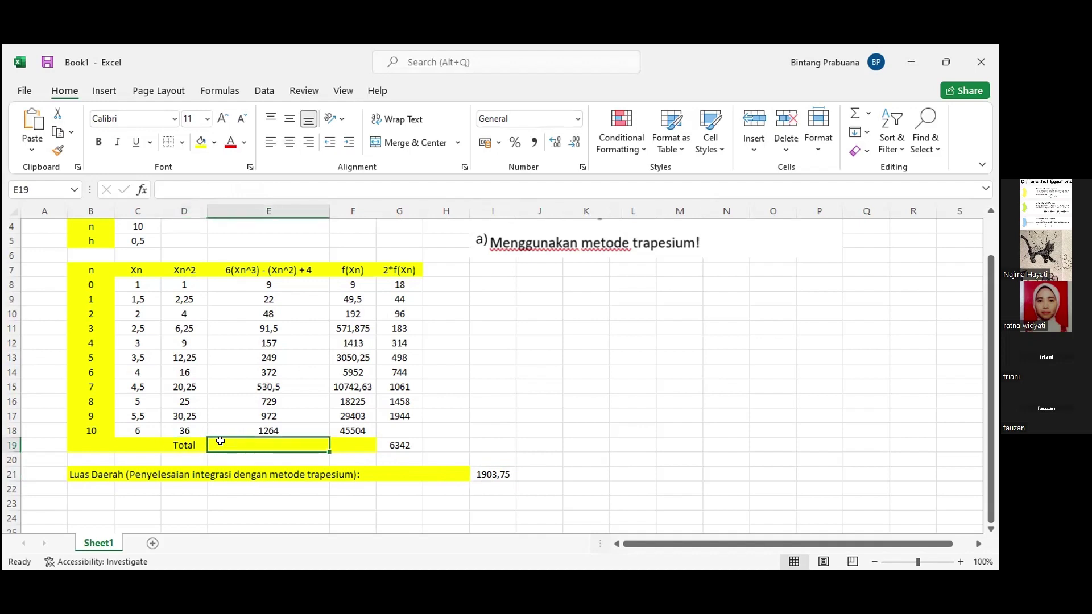
pyautogui.click(171, 445)
pyautogui.click(246, 442)
pyautogui.click(638, 431)
# - Fit the width of column E to its 6(Xn^3) - (Xn^2) + 4 heading
pyautogui.moveTo(326, 214); pyautogui.dragTo(287, 207)
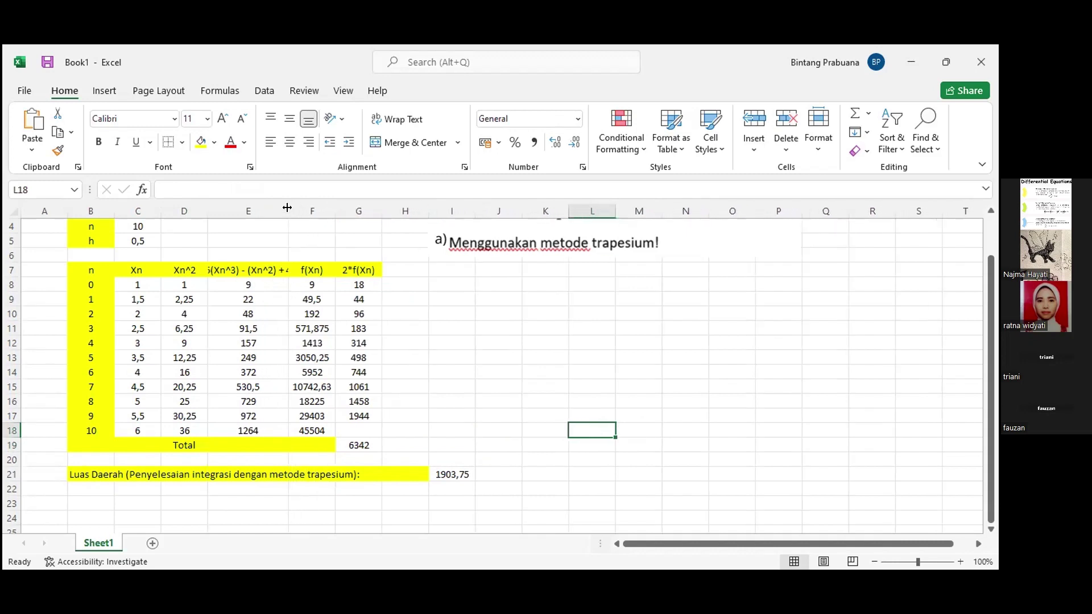
pyautogui.doubleClick(287, 207)
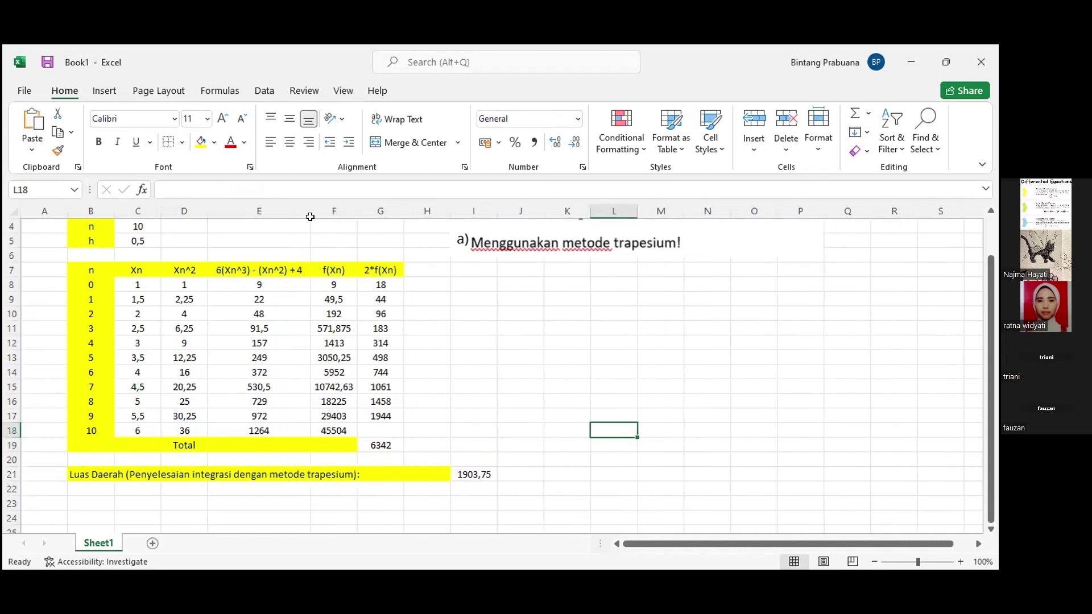
pyautogui.click(572, 415)
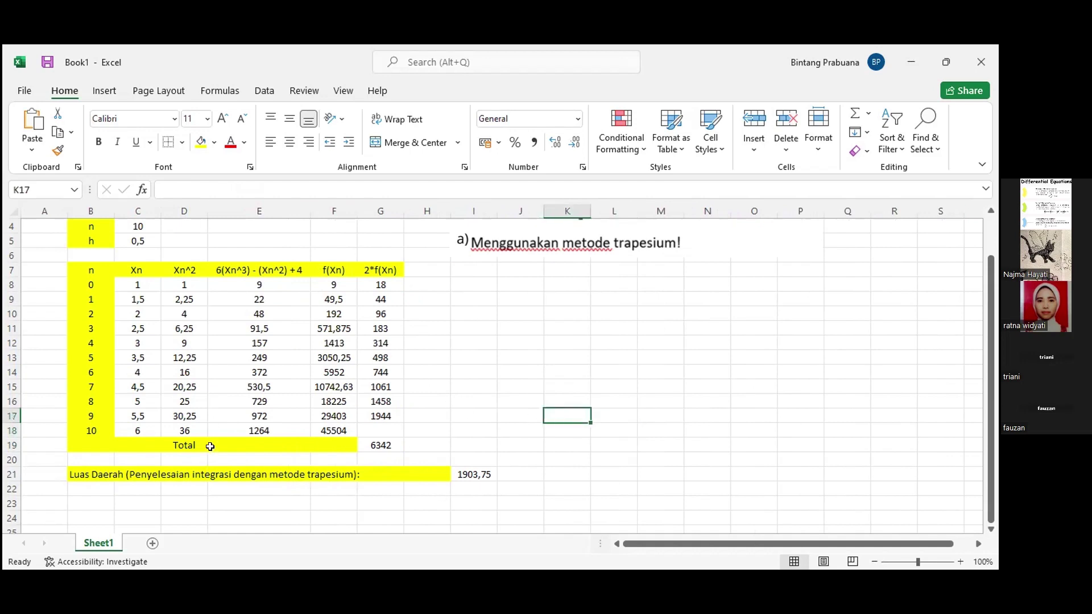
pyautogui.click(188, 447)
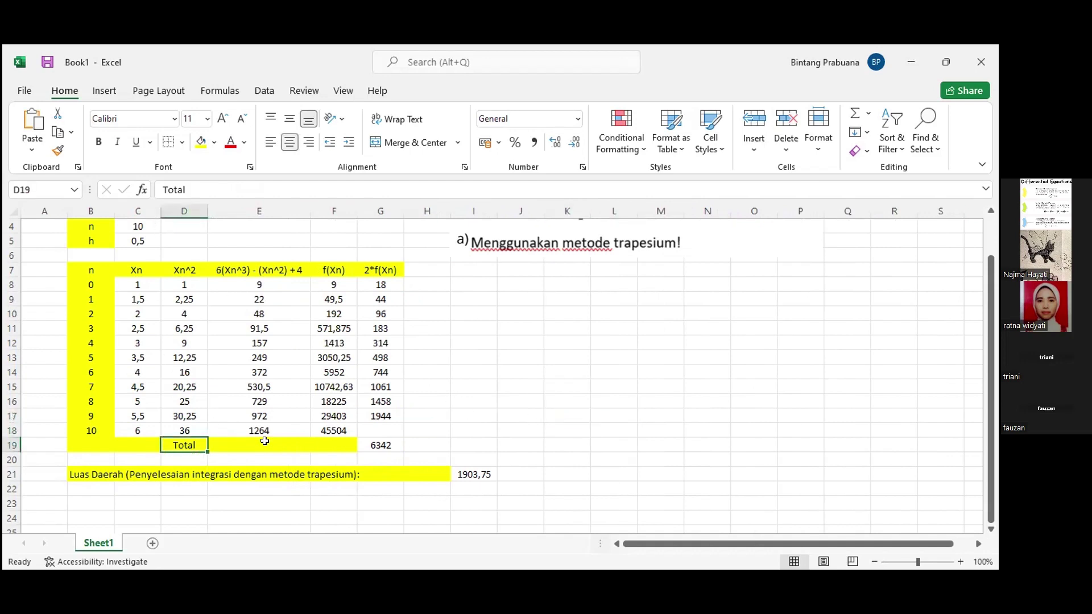
pyautogui.click(582, 370)
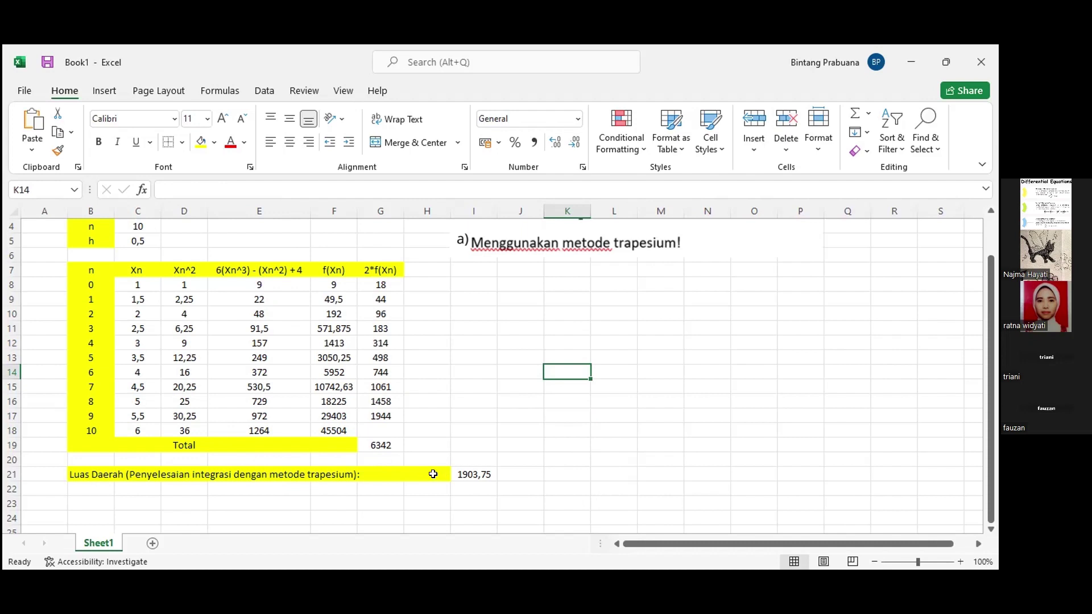
# - Try to copy the Luas Daerah formula from I21 into the adjacent cell H21
pyautogui.click(435, 475)
pyautogui.click(470, 473)
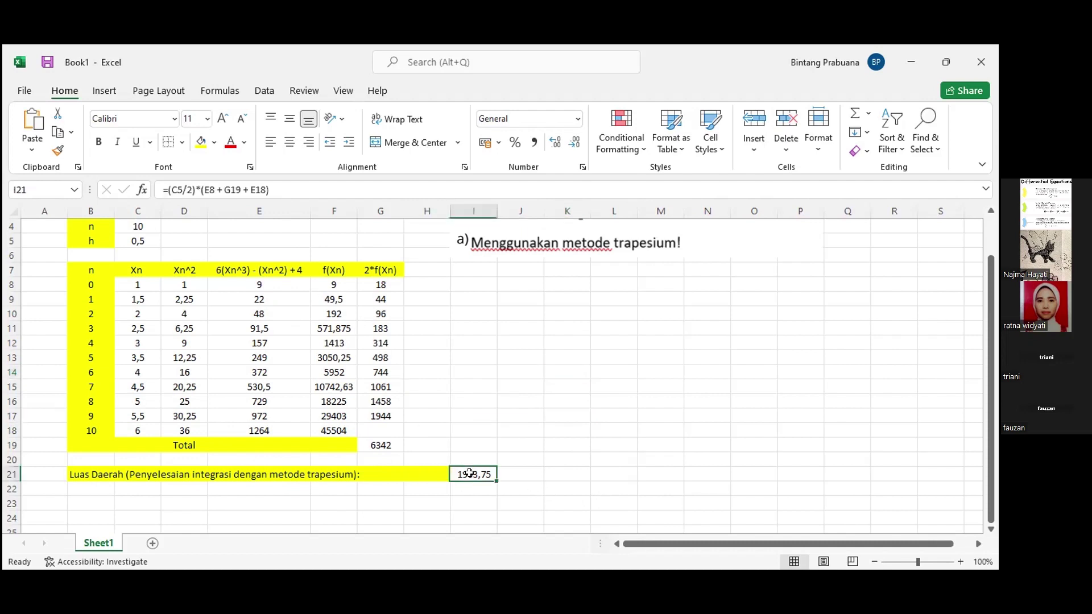
pyautogui.rightClick(470, 473)
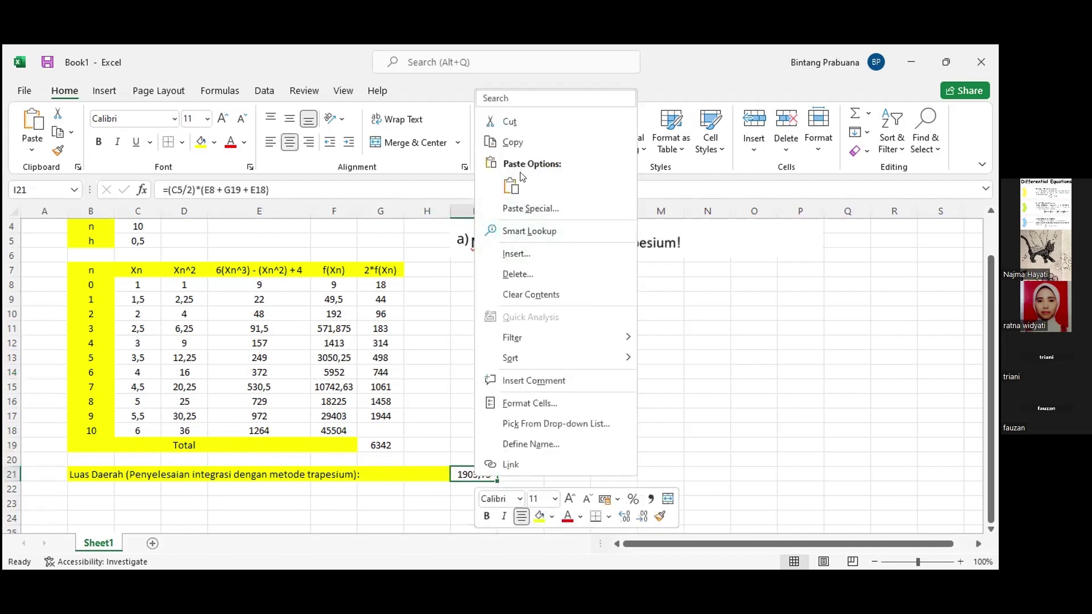
pyautogui.click(509, 142)
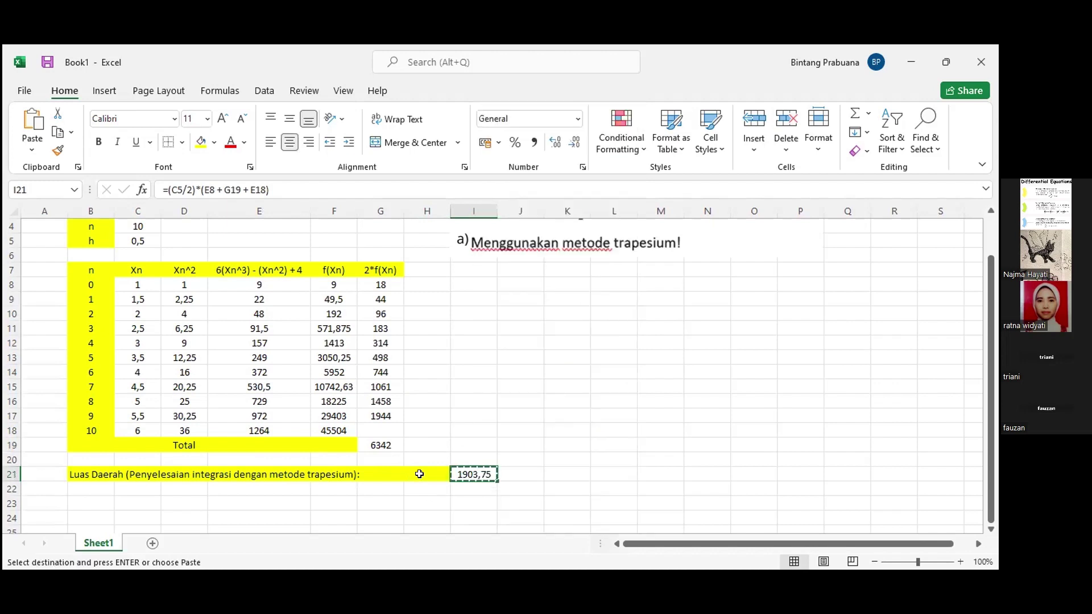
pyautogui.click(420, 478)
pyautogui.rightClick(424, 481)
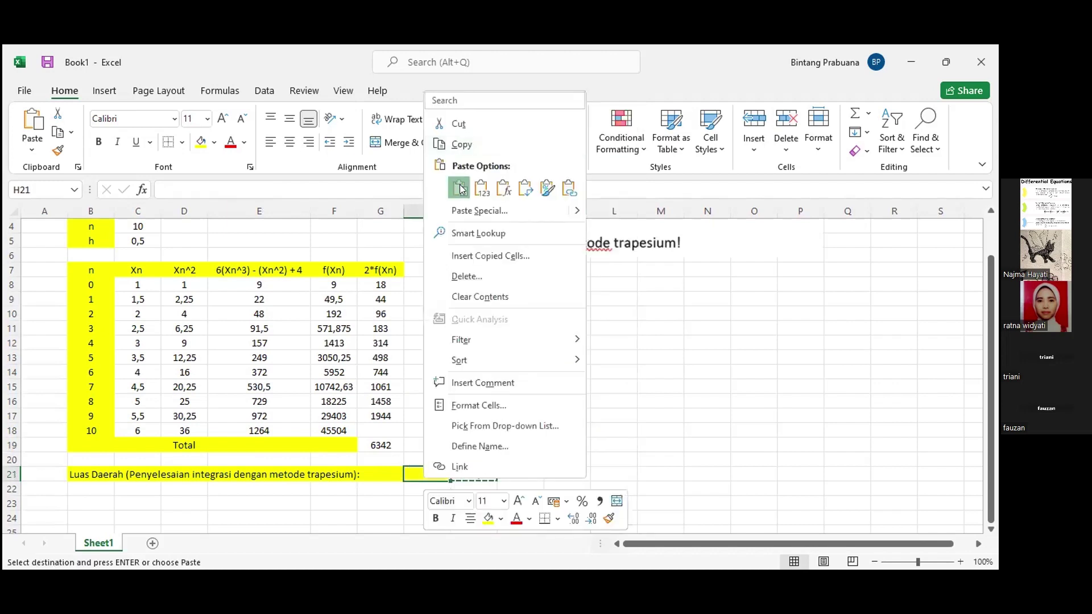
pyautogui.click(459, 187)
pyautogui.click(502, 485)
pyautogui.click(447, 473)
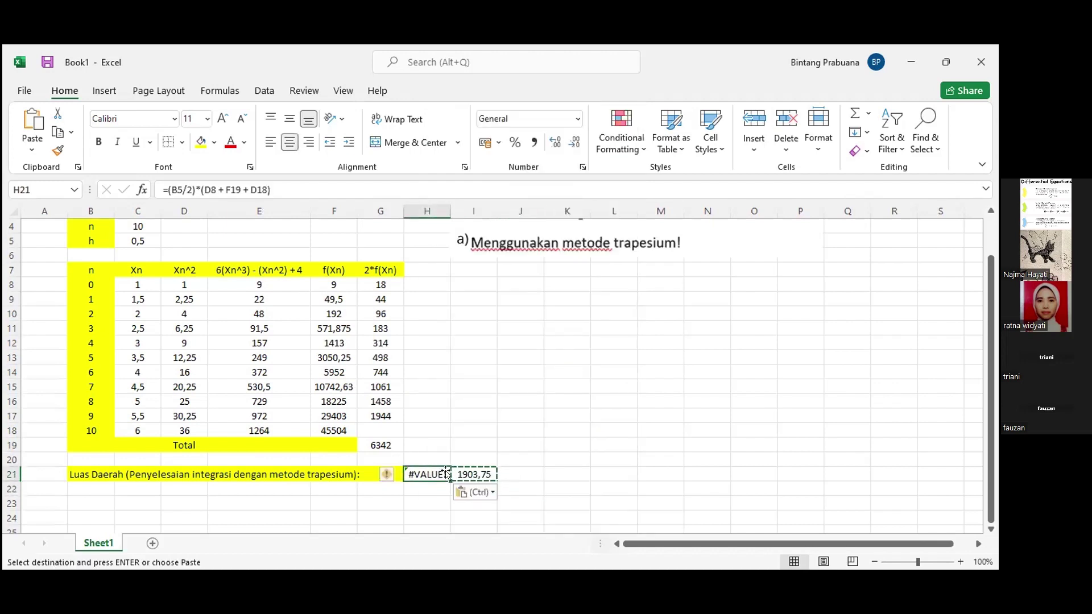
pyautogui.click(547, 486)
pyautogui.click(443, 473)
pyautogui.click(476, 468)
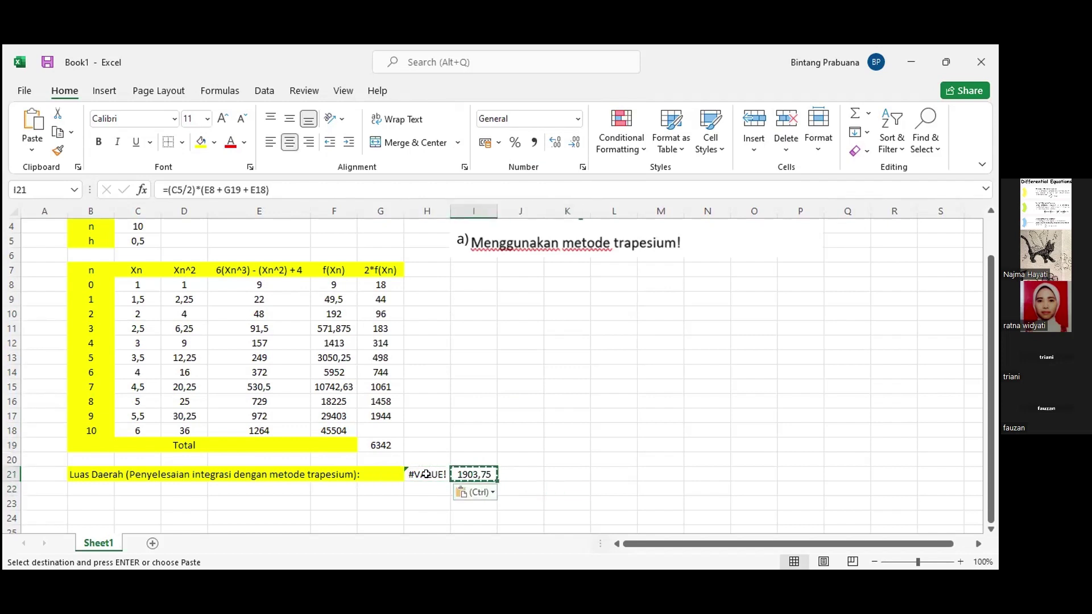
# - Clear the pasted formula from H21
pyautogui.click(443, 473)
pyautogui.press('Delete')
pyautogui.click(594, 498)
pyautogui.click(407, 474)
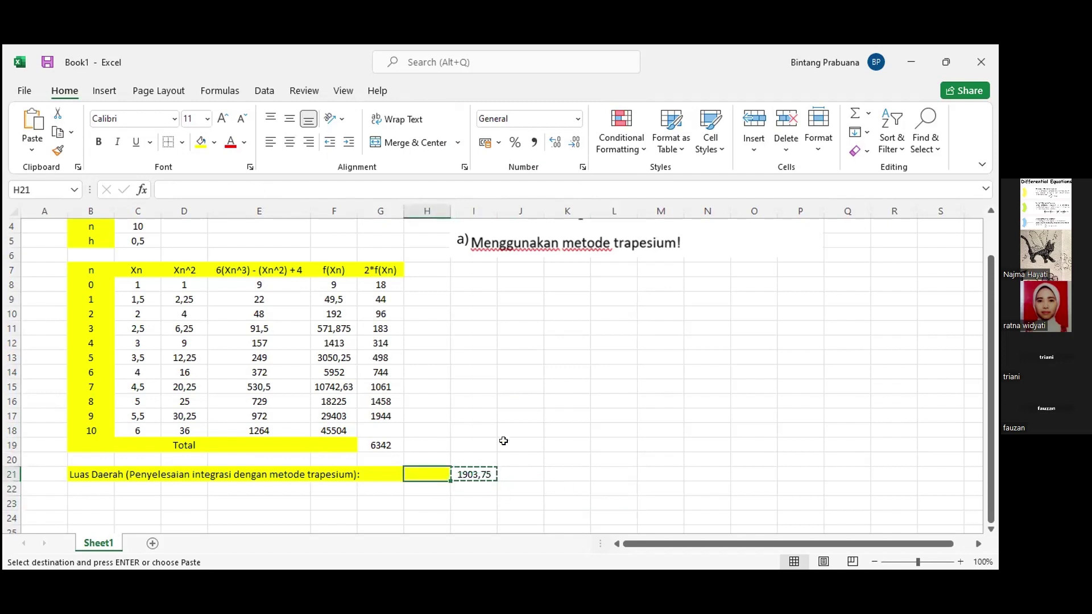
# - Remove the yellow fill from H21 by setting it to no fill
pyautogui.click(532, 438)
pyautogui.click(420, 473)
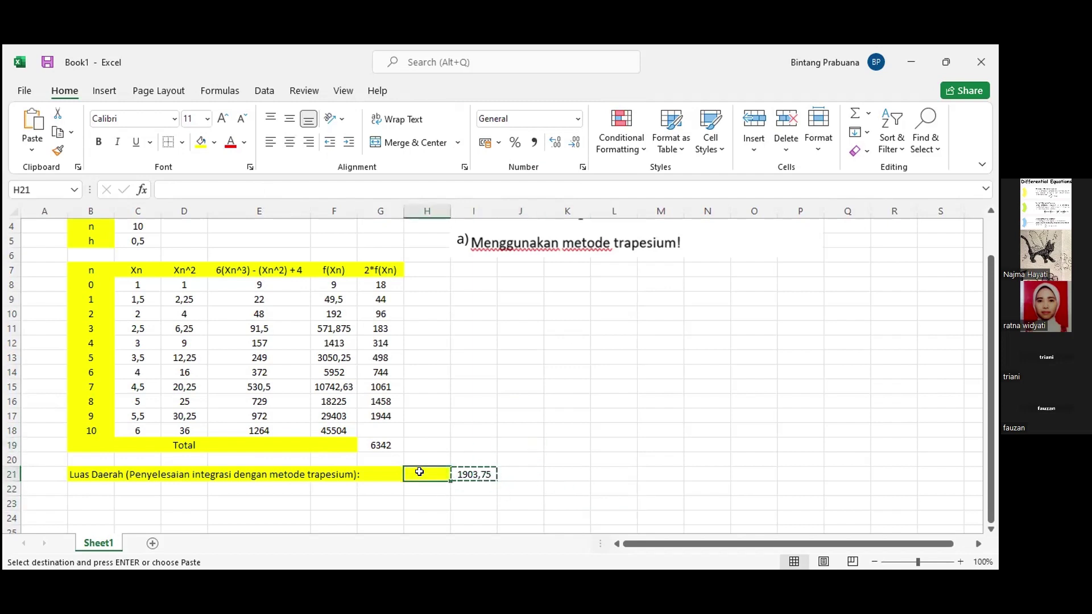
pyautogui.click(214, 143)
pyautogui.click(229, 297)
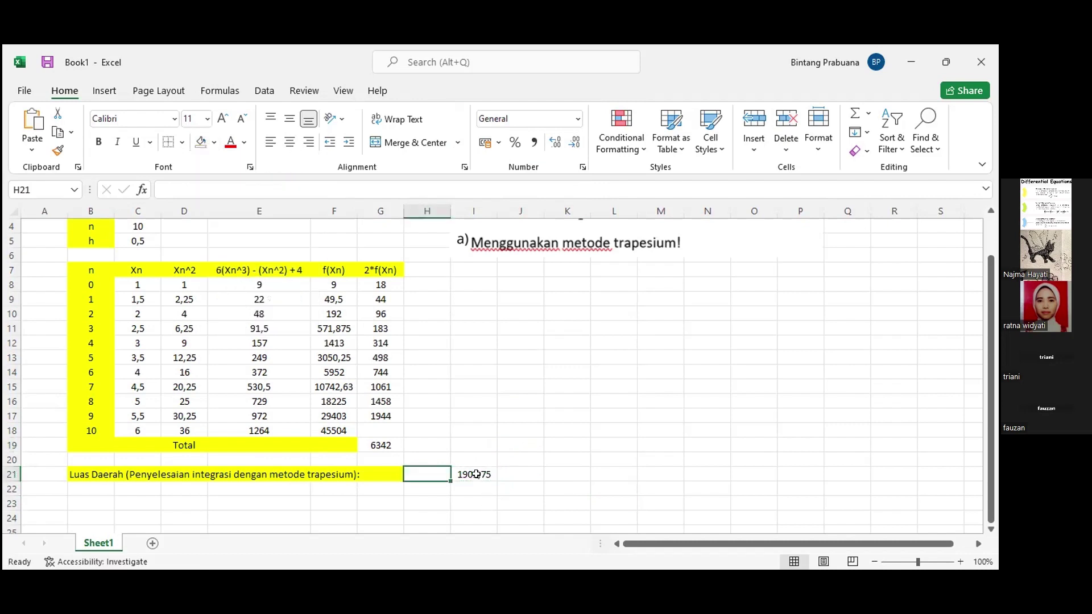
pyautogui.click(480, 478)
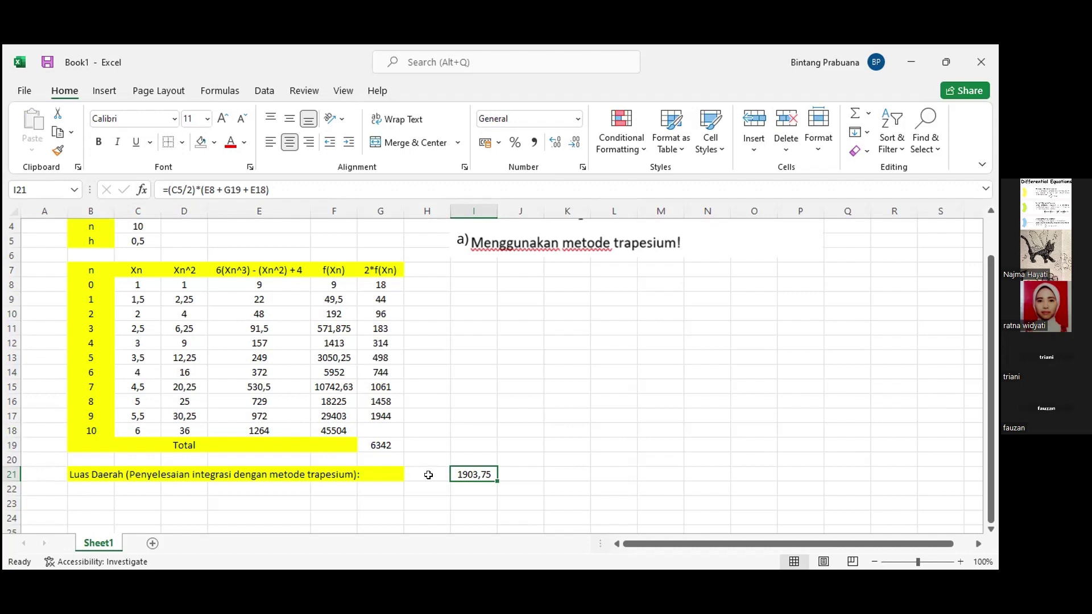
pyautogui.click(425, 473)
pyautogui.click(467, 471)
pyautogui.moveTo(463, 473)
pyautogui.mouseDown()
pyautogui.moveTo(433, 473)
pyautogui.moveTo(474, 477)
pyautogui.mouseUp()
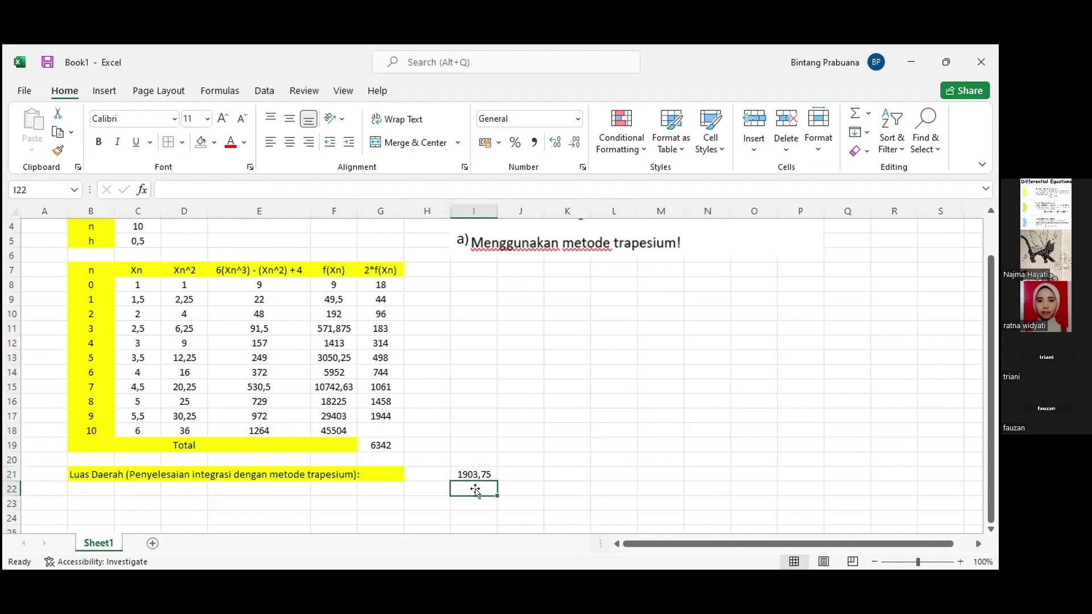
pyautogui.click(430, 474)
pyautogui.click(208, 190)
pyautogui.write('=(')
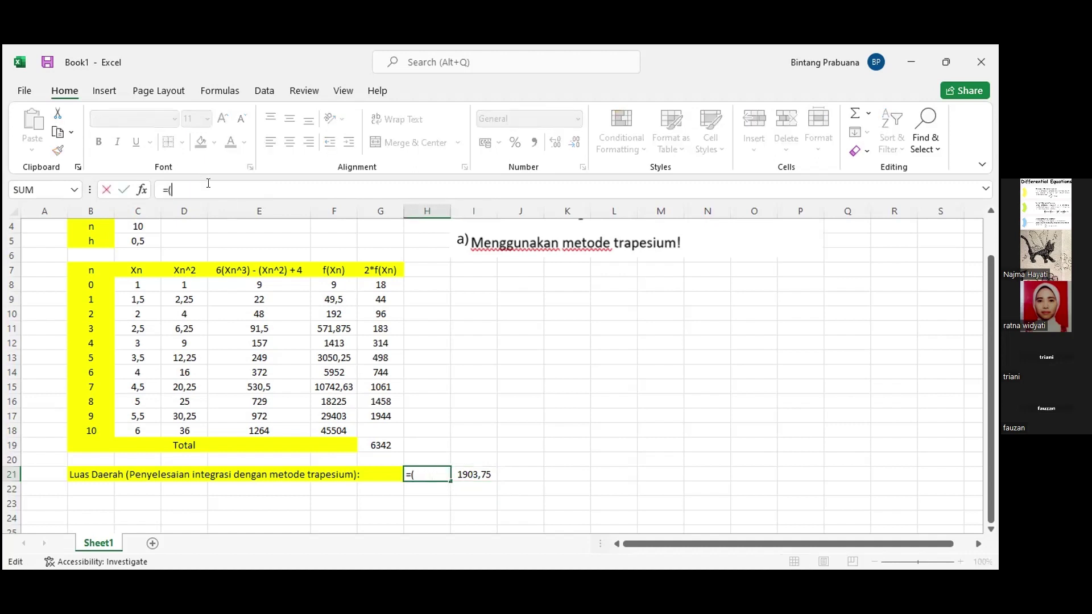
pyautogui.write('C5/2')
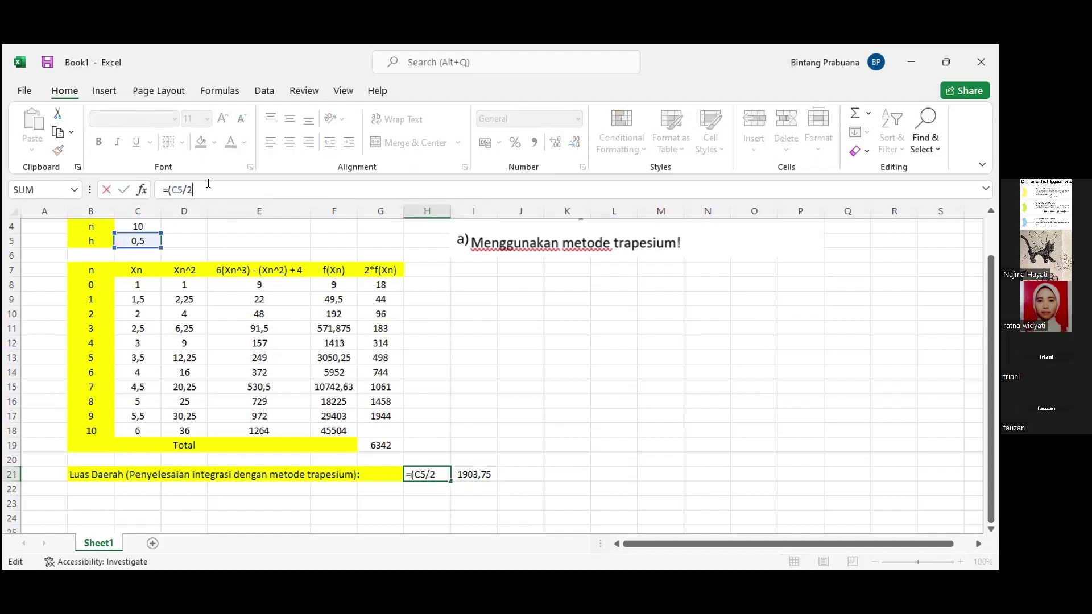
pyautogui.write(')*(')
pyautogui.press('BackSpace')
pyautogui.press('BackSpace')
pyautogui.press('BackSpace')
pyautogui.press('BackSpace')
pyautogui.press('Escape')
pyautogui.click(537, 357)
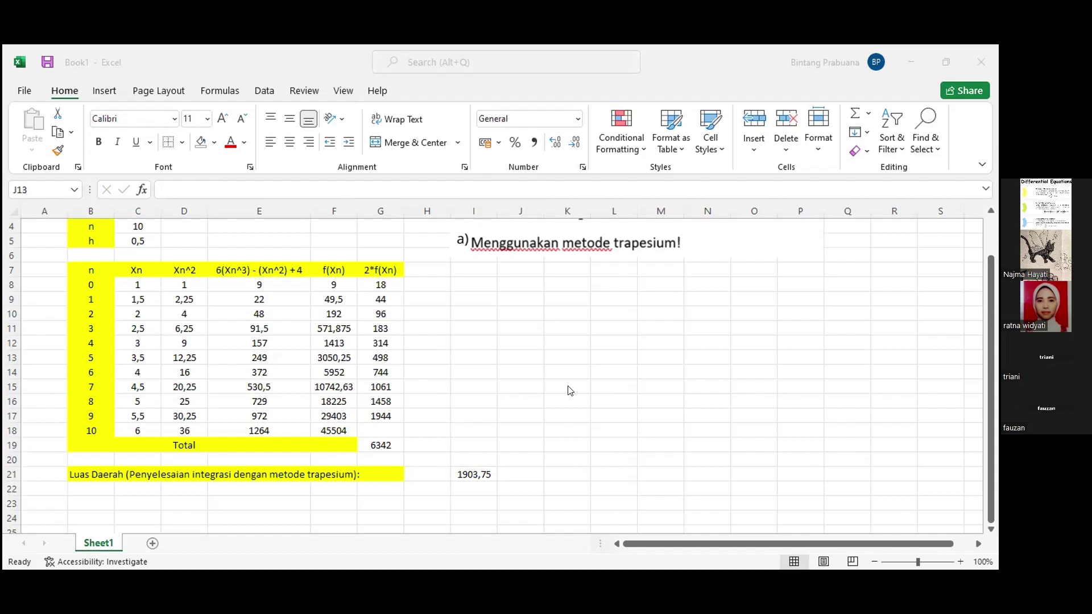
# - Review the formulas behind the first 2*f(Xn) value, the first f(Xn) value, the column total and the Luas Daerah result
pyautogui.click(381, 286)
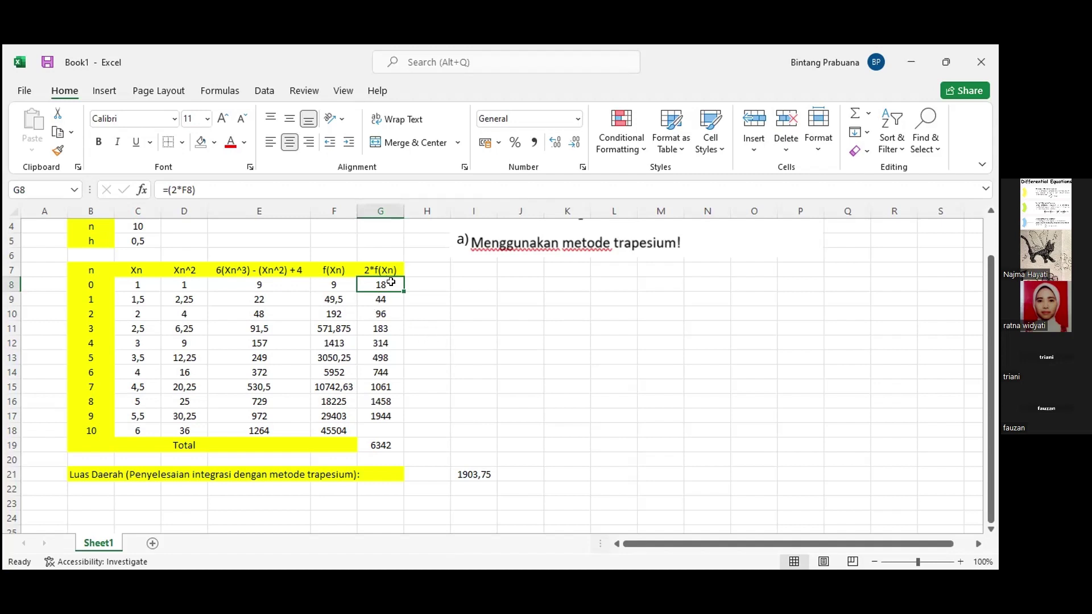
pyautogui.click(370, 448)
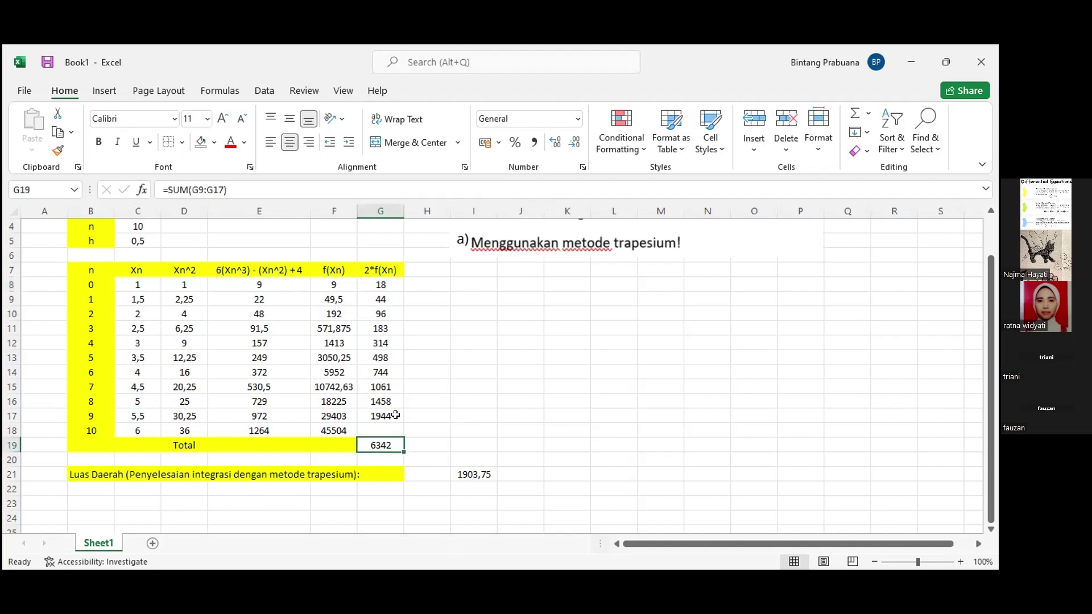
pyautogui.click(452, 330)
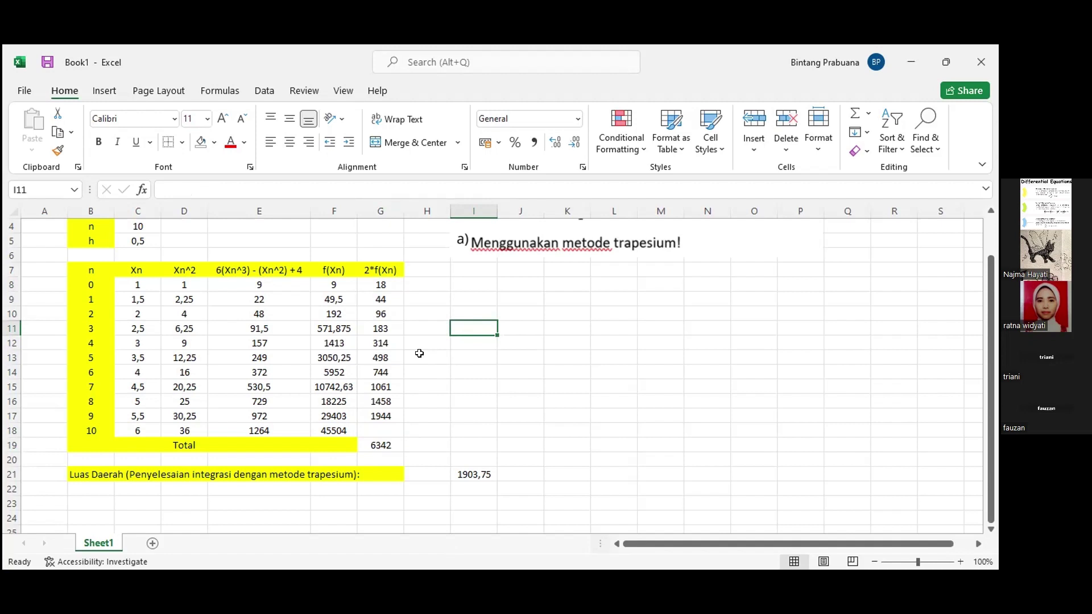
pyautogui.click(389, 450)
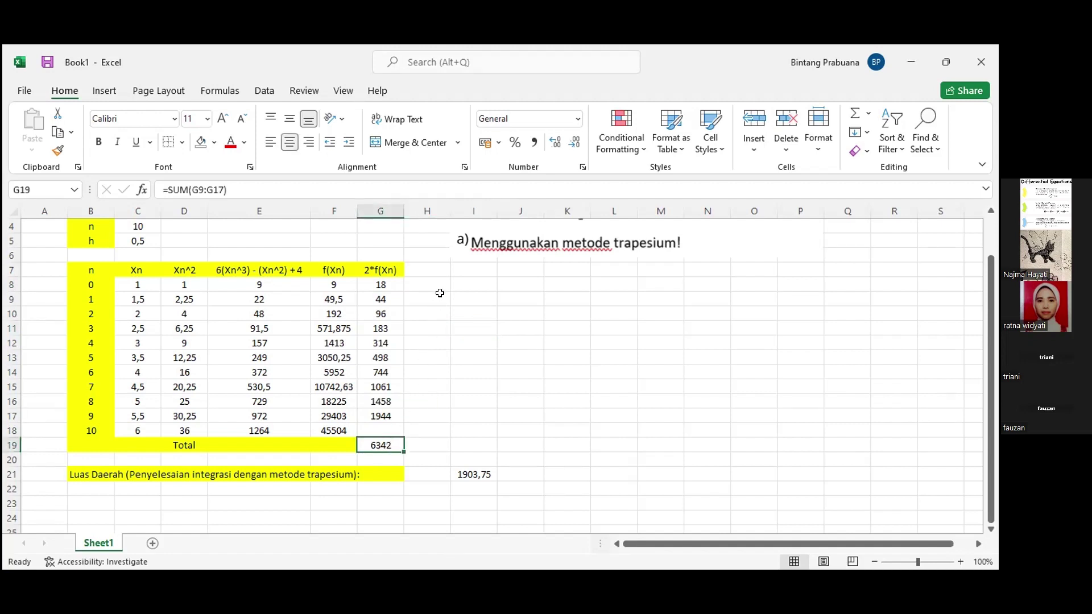
pyautogui.click(346, 284)
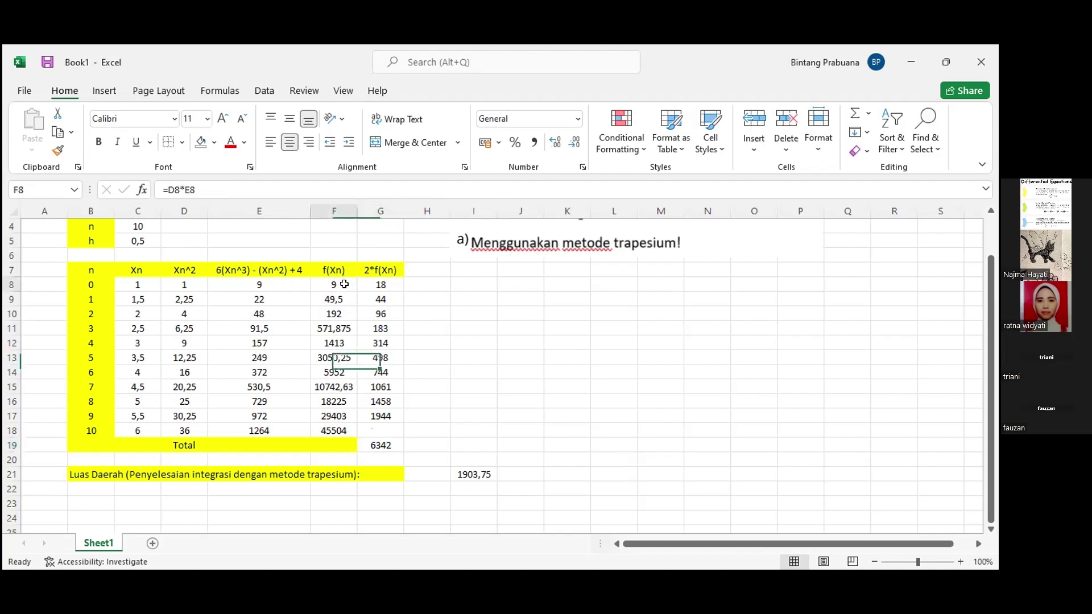
pyautogui.click(387, 449)
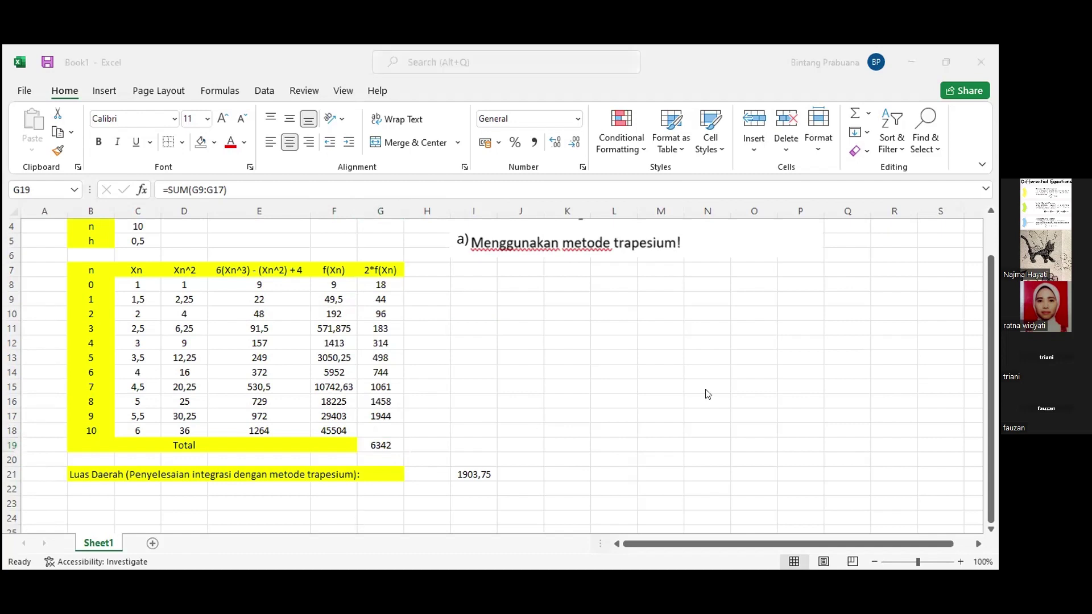
pyautogui.click(431, 473)
pyautogui.click(463, 472)
pyautogui.click(686, 458)
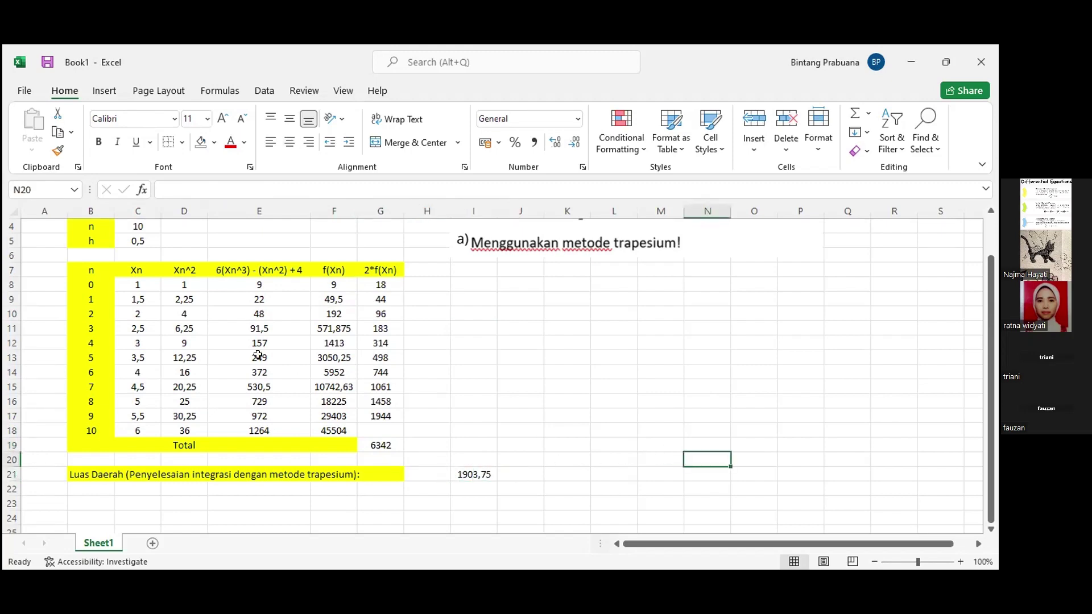
# - Enter the Luas Daerah formula =(C5/2)*(E8 + G19 + E18) in H21, matching the one in I21
pyautogui.scroll(1, 252, 300)
pyautogui.scroll(-3, 449, 310)
pyautogui.scroll(3, 478, 359)
pyautogui.scroll(-2, 463, 431)
pyautogui.click(437, 431)
pyautogui.click(474, 430)
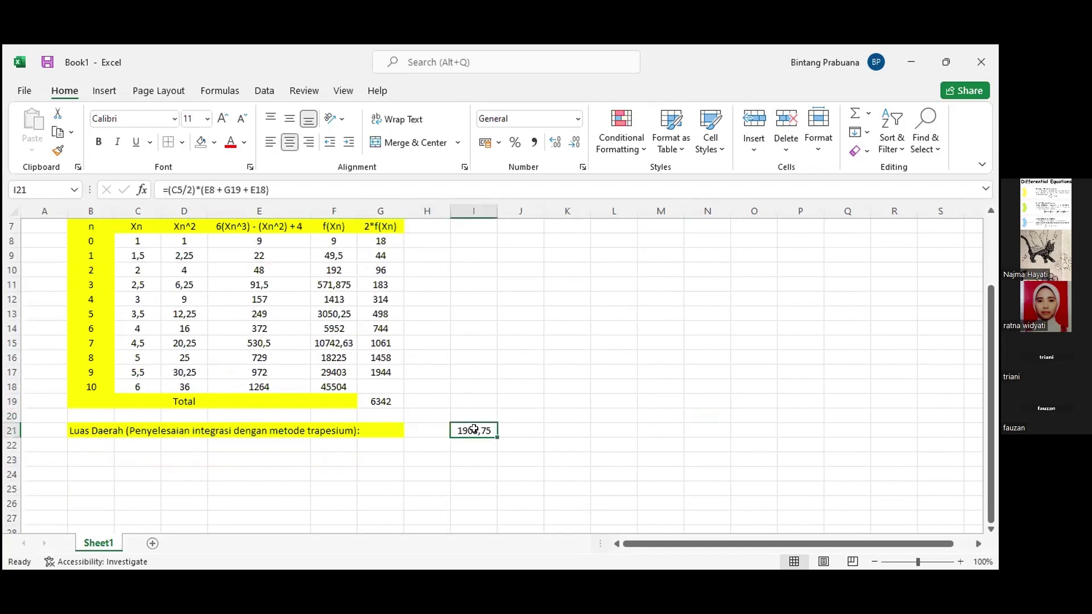
pyautogui.click(432, 431)
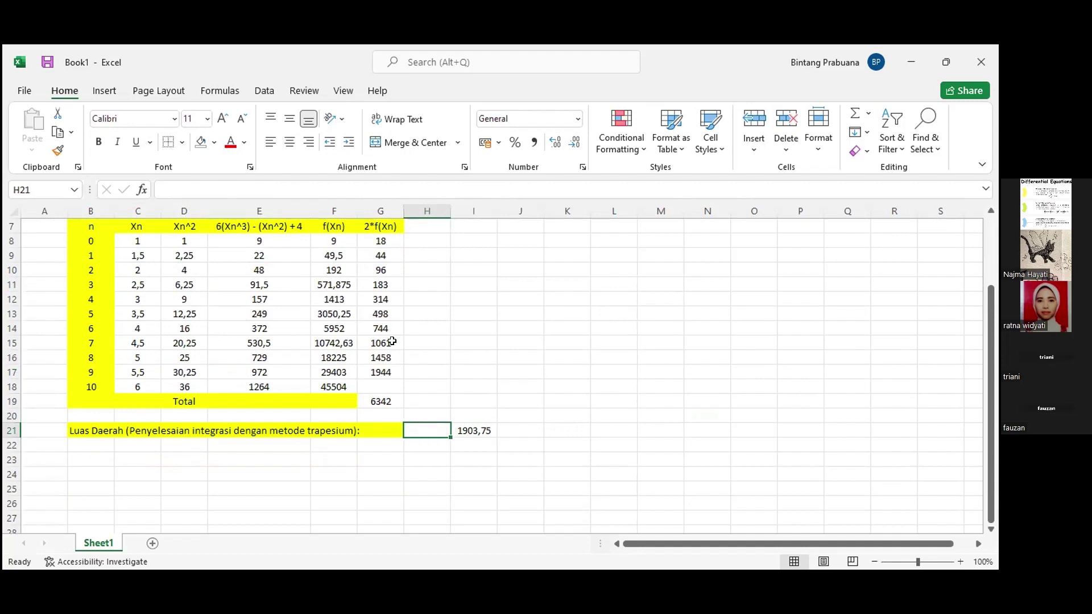
pyautogui.click(484, 425)
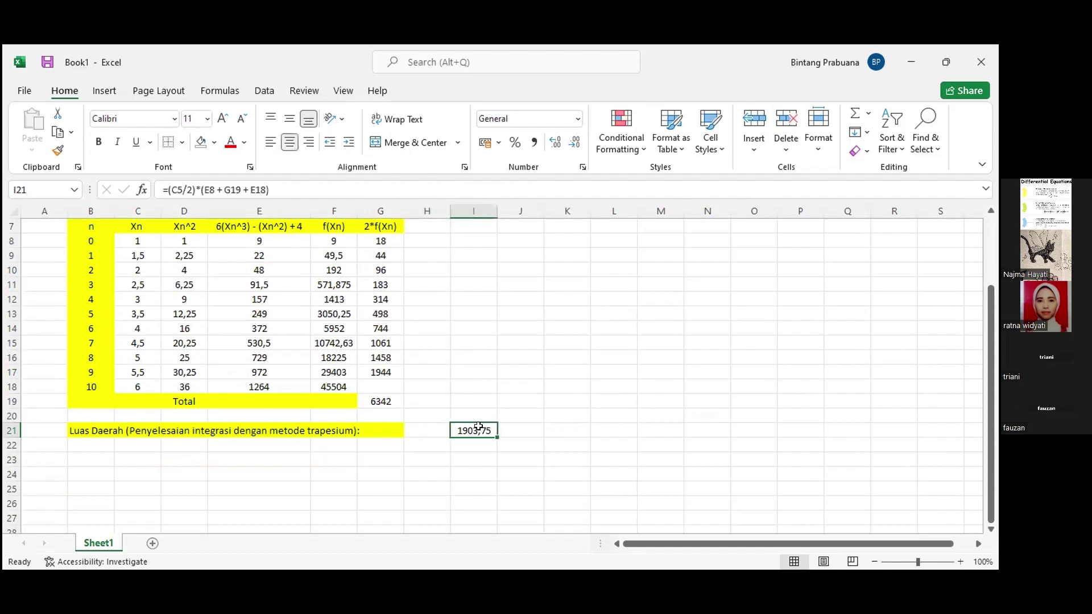
pyautogui.click(434, 424)
pyautogui.write('=(C5/')
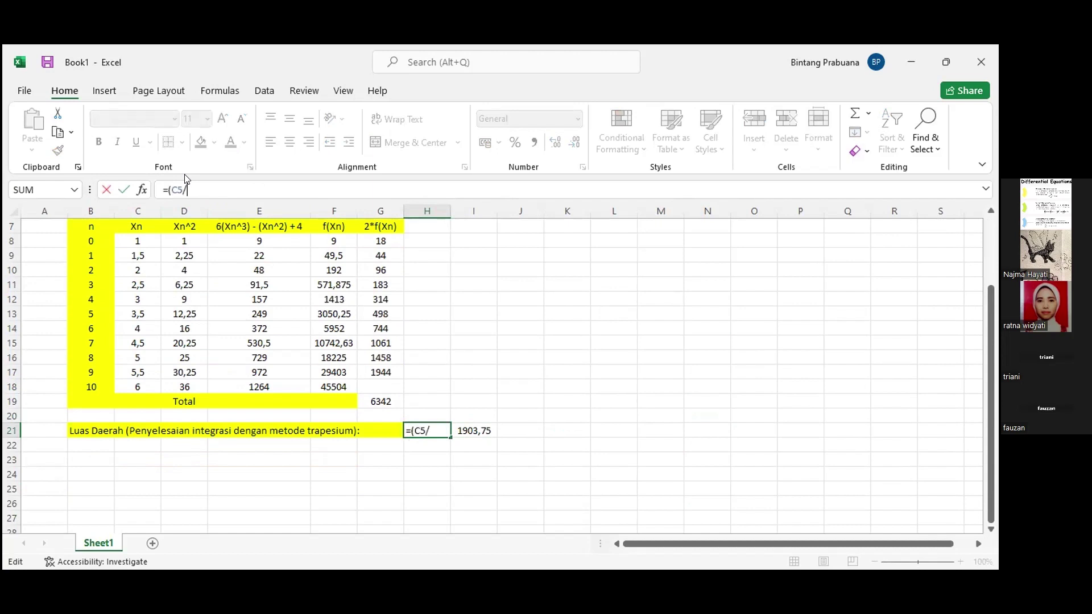
pyautogui.write('2)*(E')
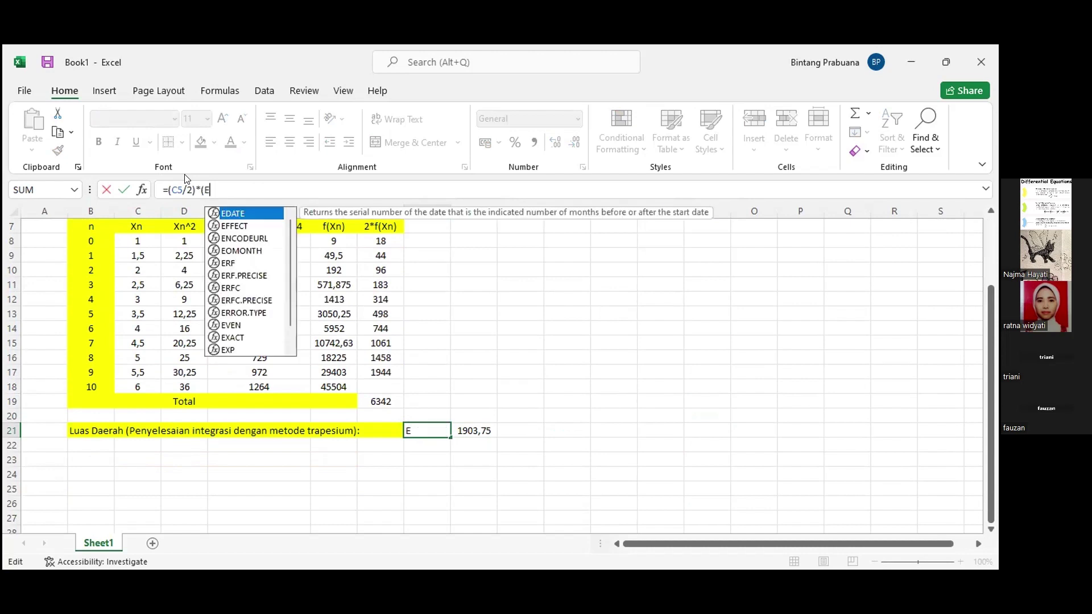
pyautogui.write('8 +')
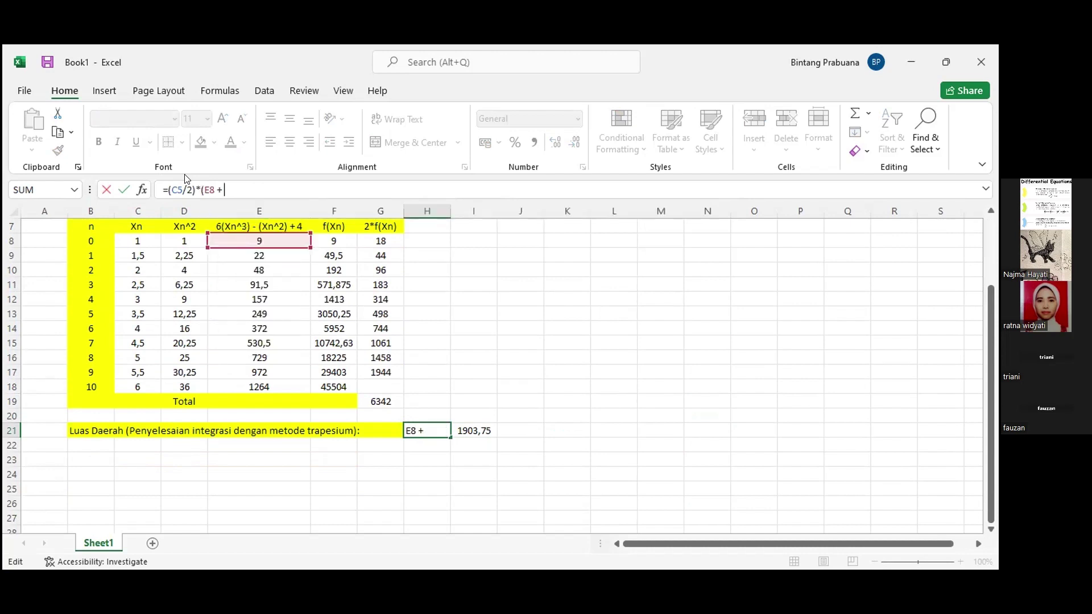
pyautogui.write(' G19 +')
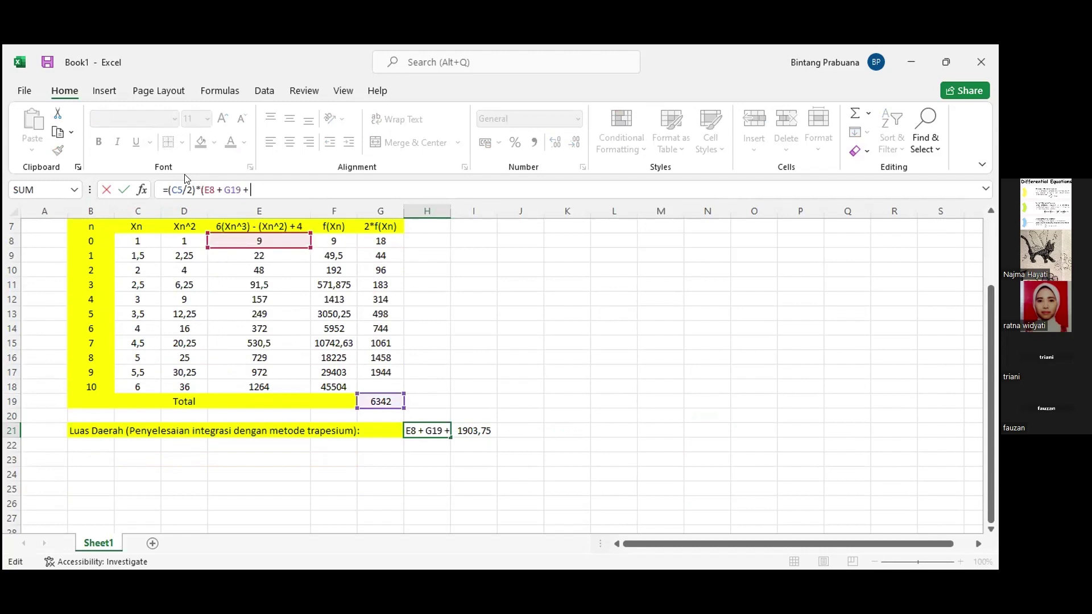
pyautogui.write(' E18)')
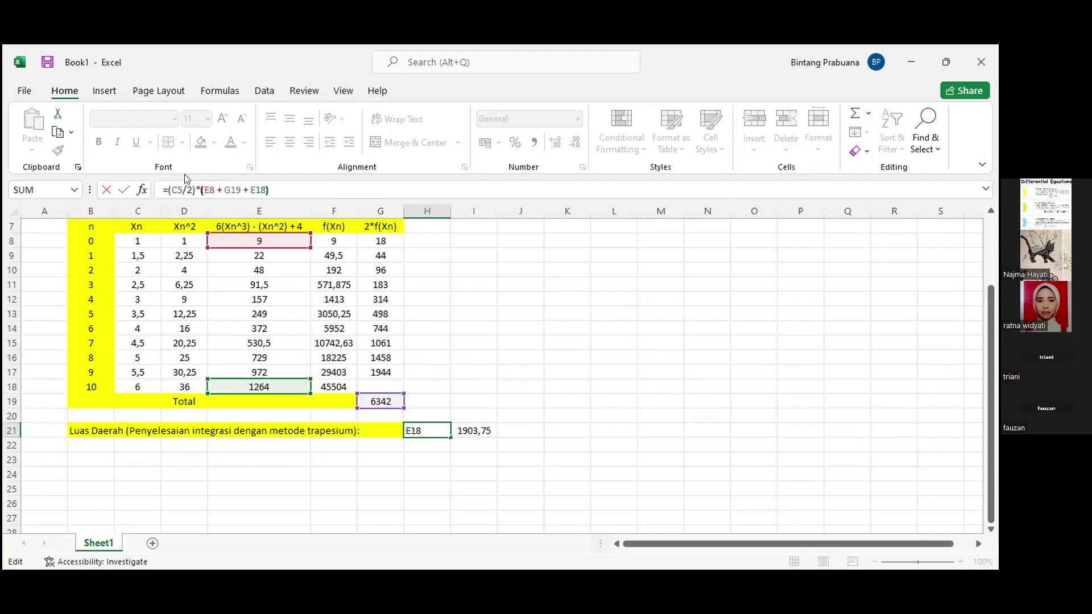
pyautogui.click(707, 431)
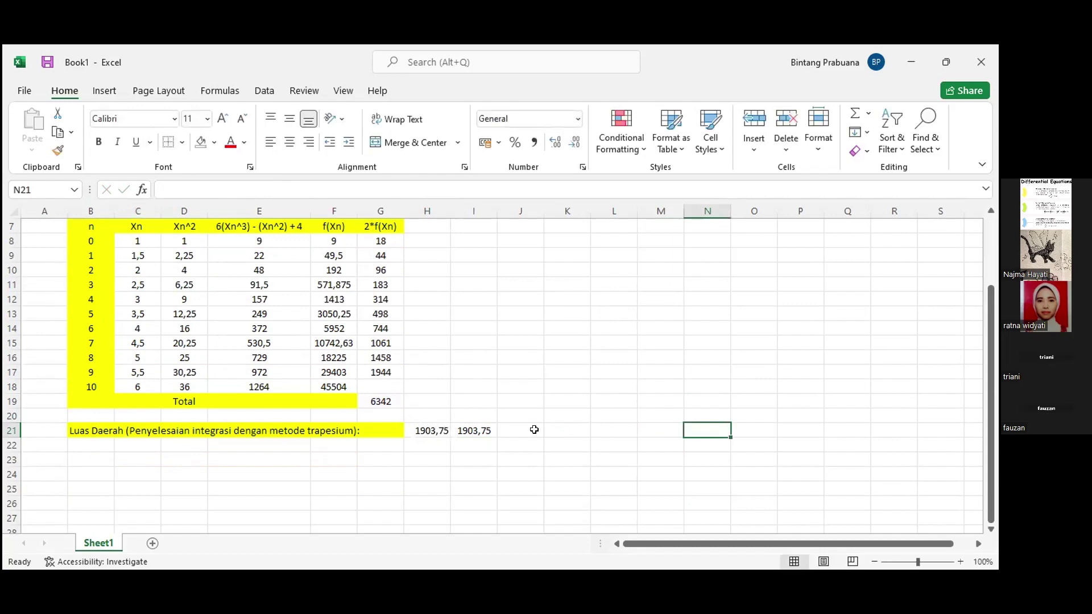
# - Center the Luas Daerah result in H21 and clear the duplicate formula from I21
pyautogui.click(432, 431)
pyautogui.click(290, 142)
pyautogui.click(480, 429)
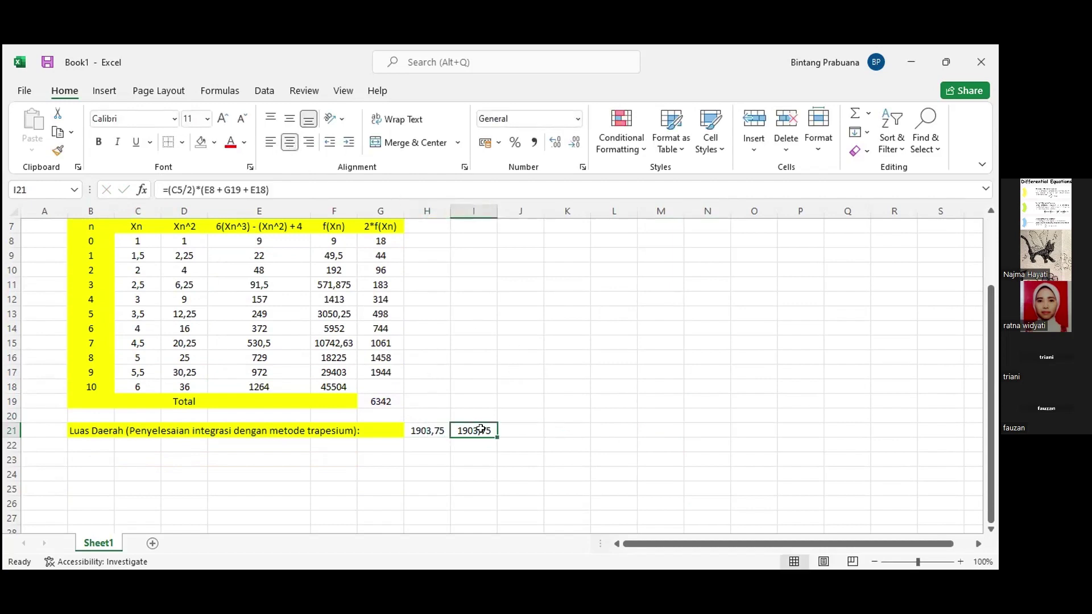
pyautogui.press('BackSpace')
pyautogui.click(565, 415)
pyautogui.click(489, 454)
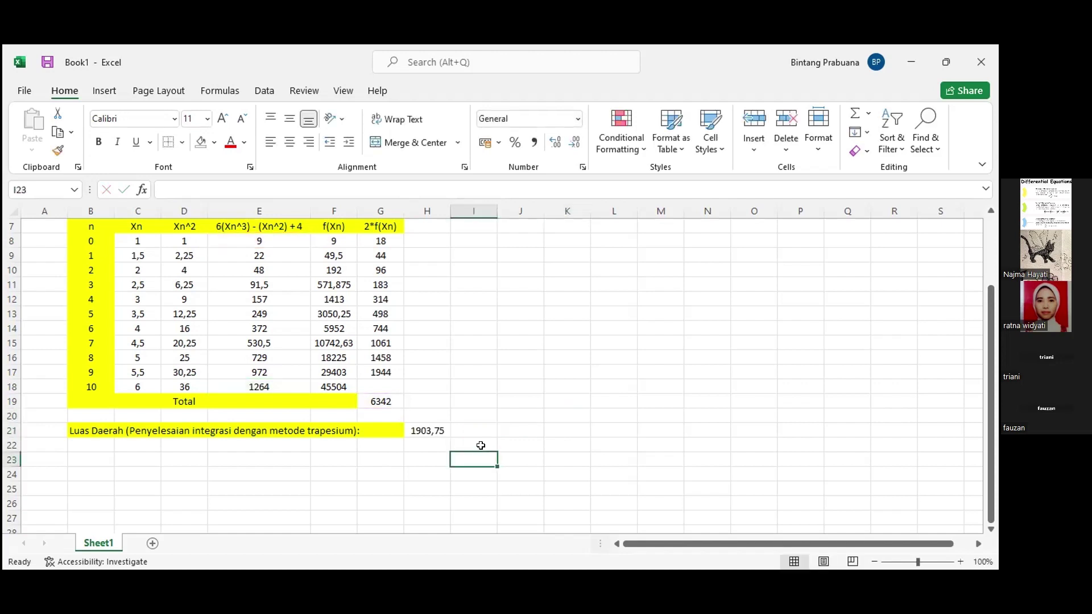
pyautogui.scroll(2, 483, 437)
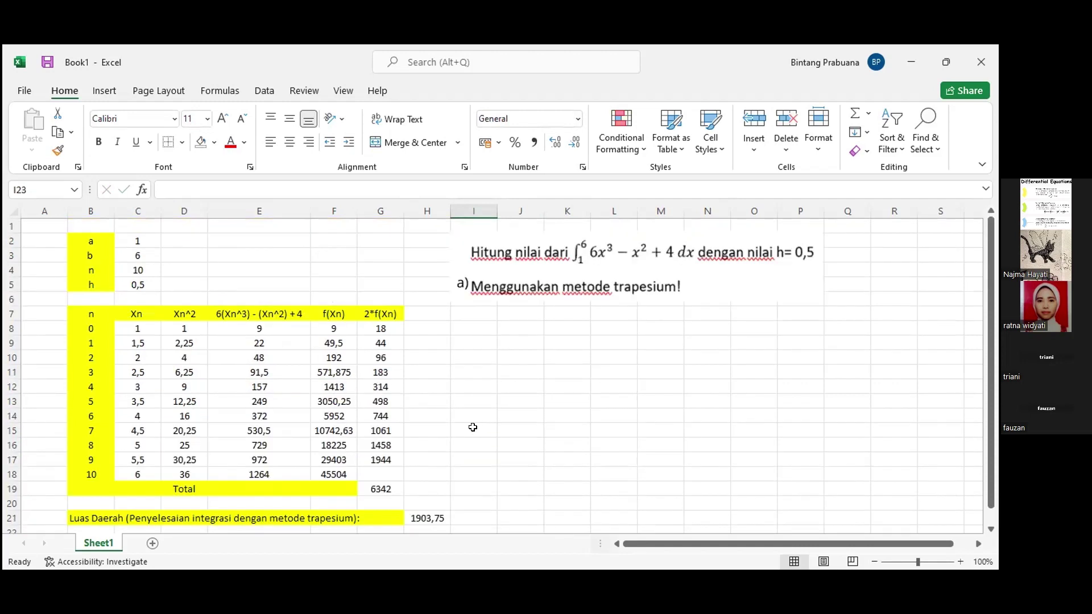
pyautogui.scroll(-2, 487, 375)
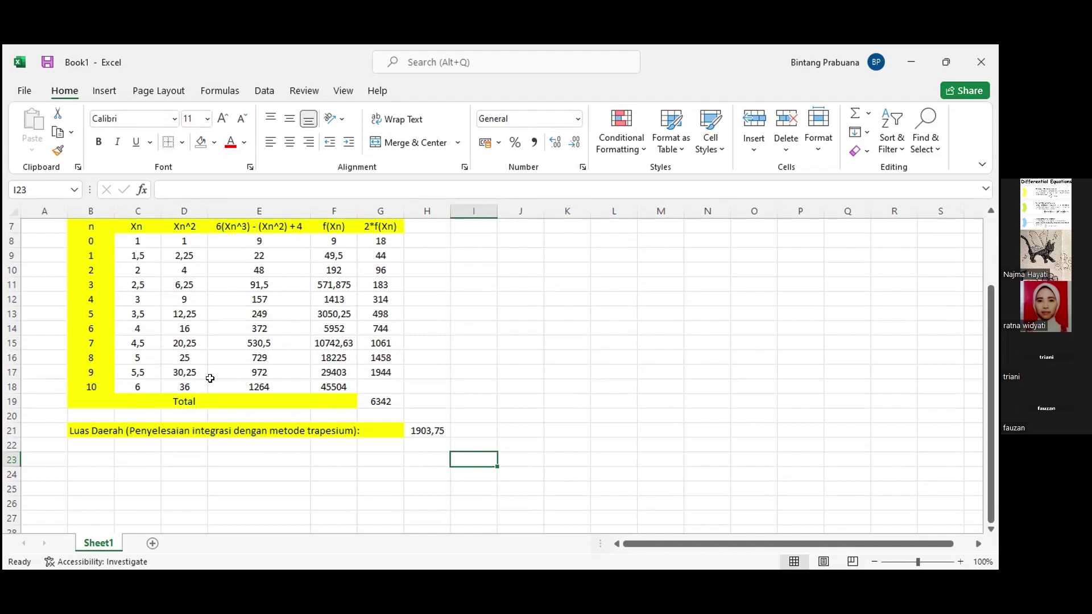
pyautogui.click(527, 330)
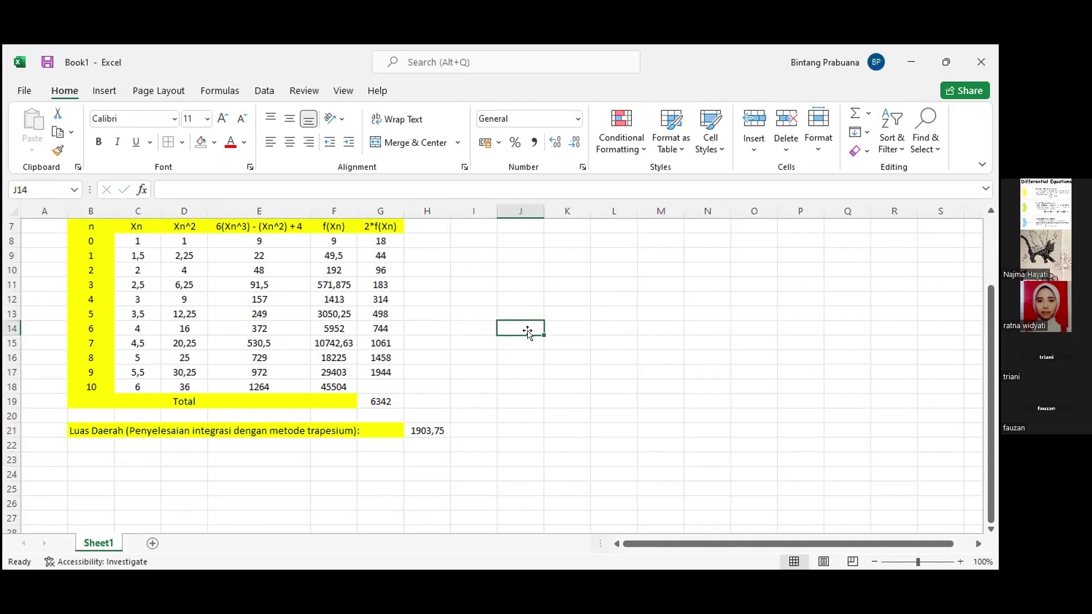
pyautogui.doubleClick(528, 332)
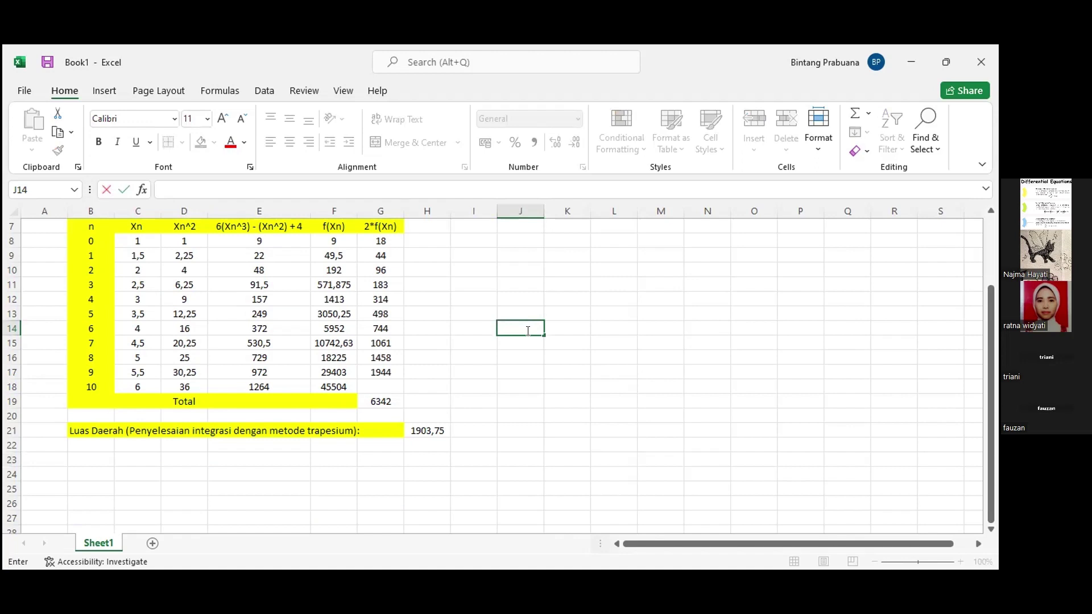
pyautogui.moveTo(547, 399); pyautogui.dragTo(542, 398)
pyautogui.press('F2')
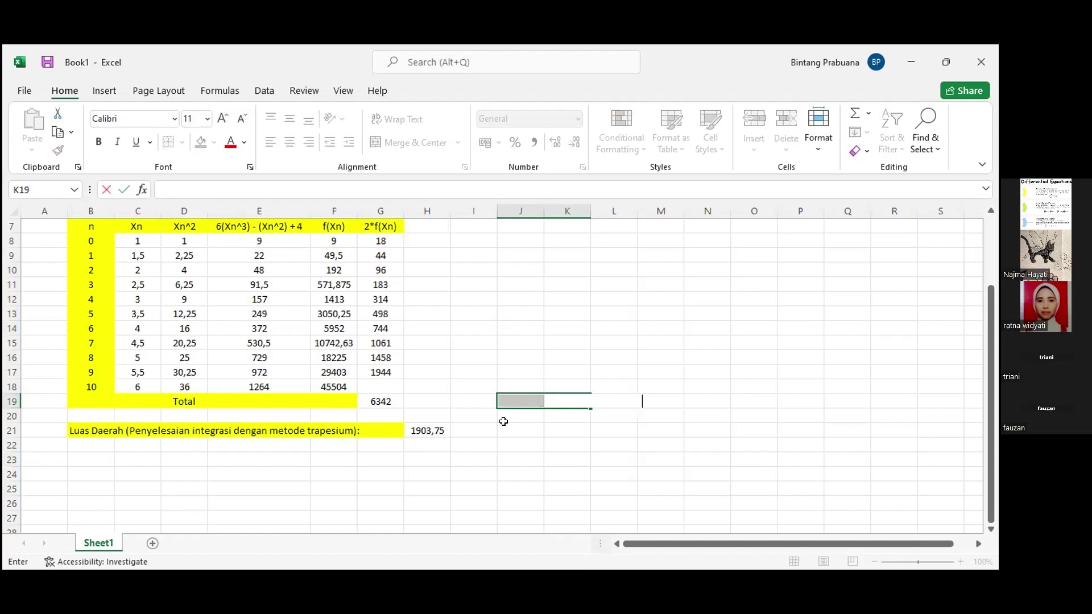
pyautogui.click(512, 419)
pyautogui.click(558, 400)
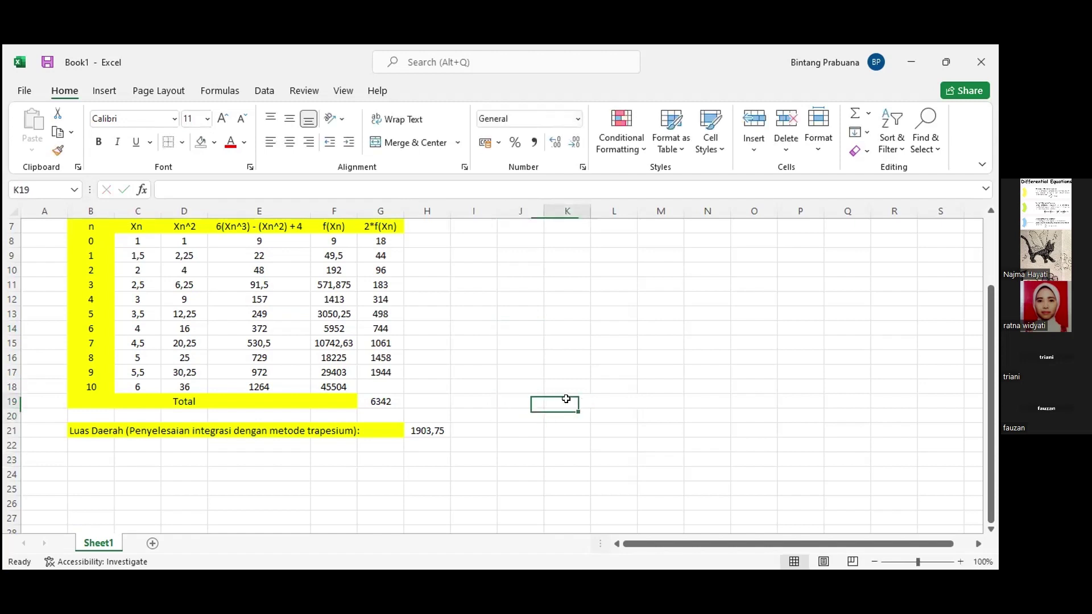
pyautogui.hotkey('shift', 'Left')
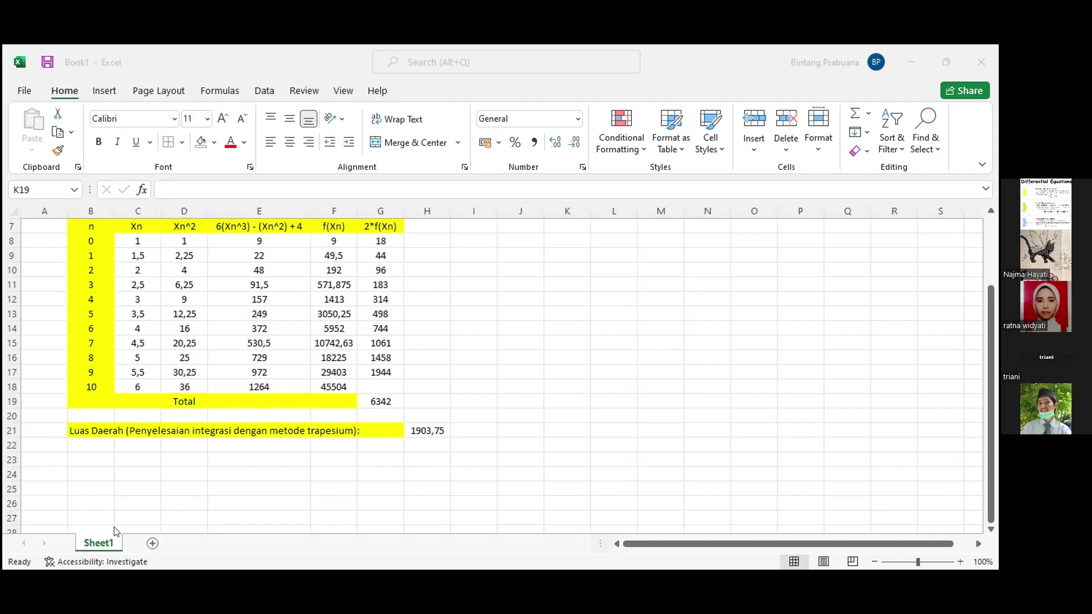
pyautogui.scroll(2, 458, 462)
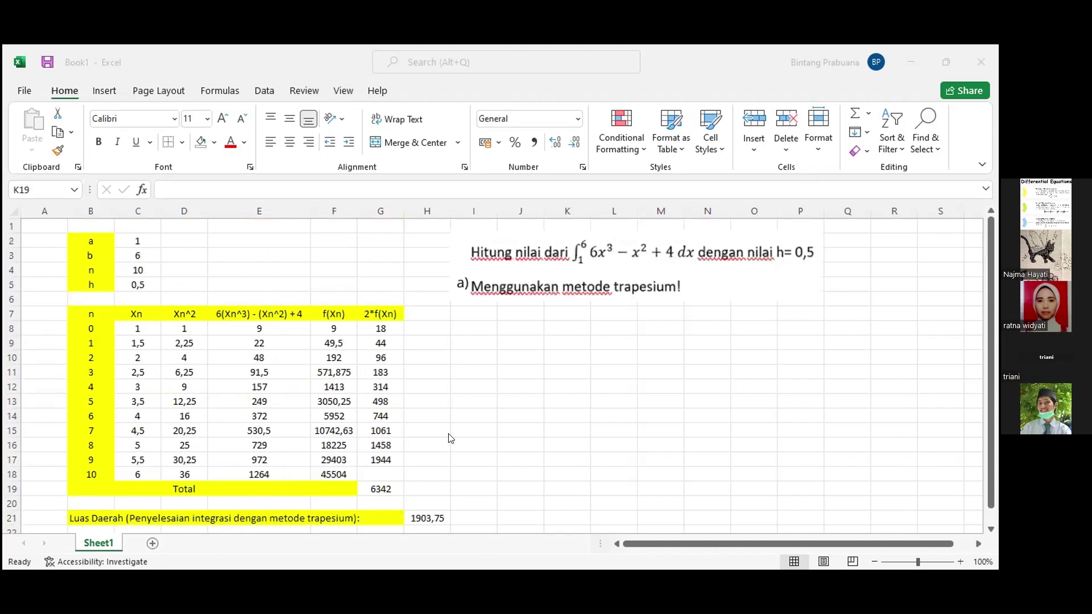
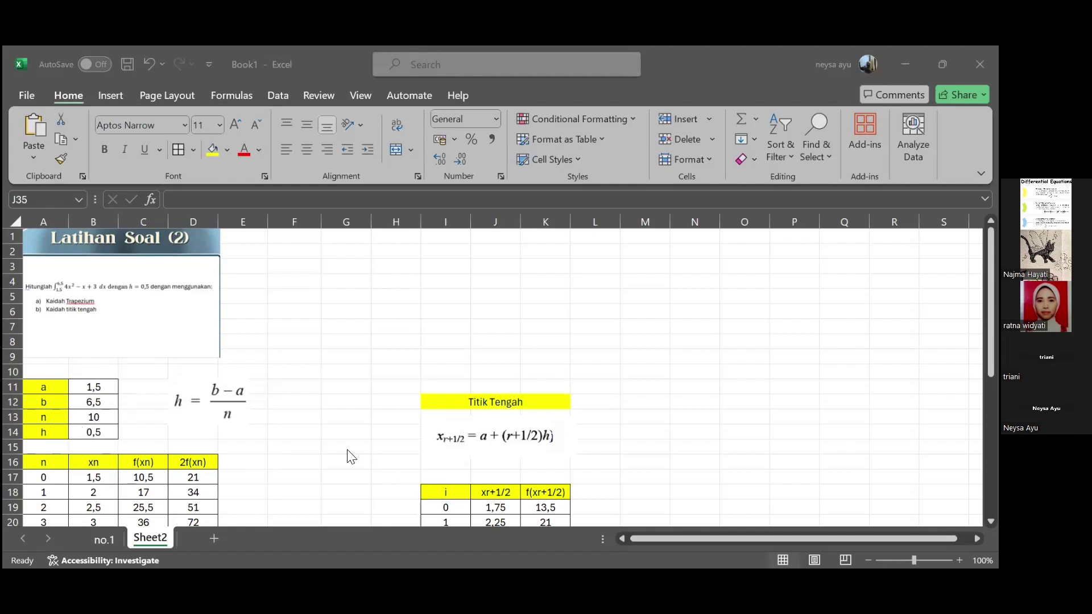
# - Examine the Titik Tengah table on Sheet2, checking the formulas for xr+1/2, f(xr+1/2), Total and Luas Daerah, plus the Selisih
pyautogui.scroll(-1, 543, 449)
pyautogui.scroll(-3, 543, 449)
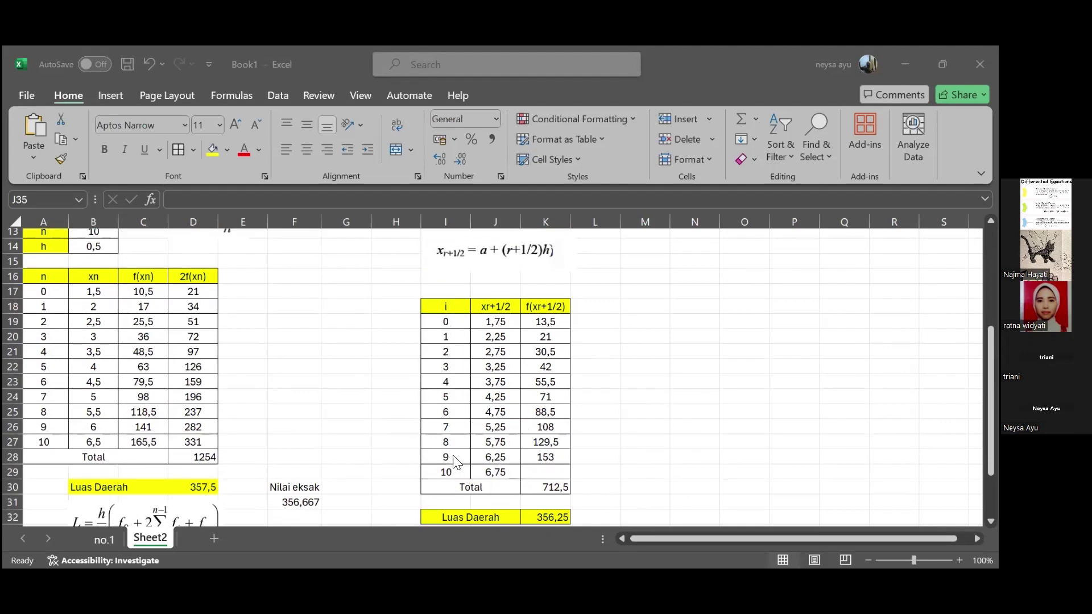
pyautogui.click(494, 323)
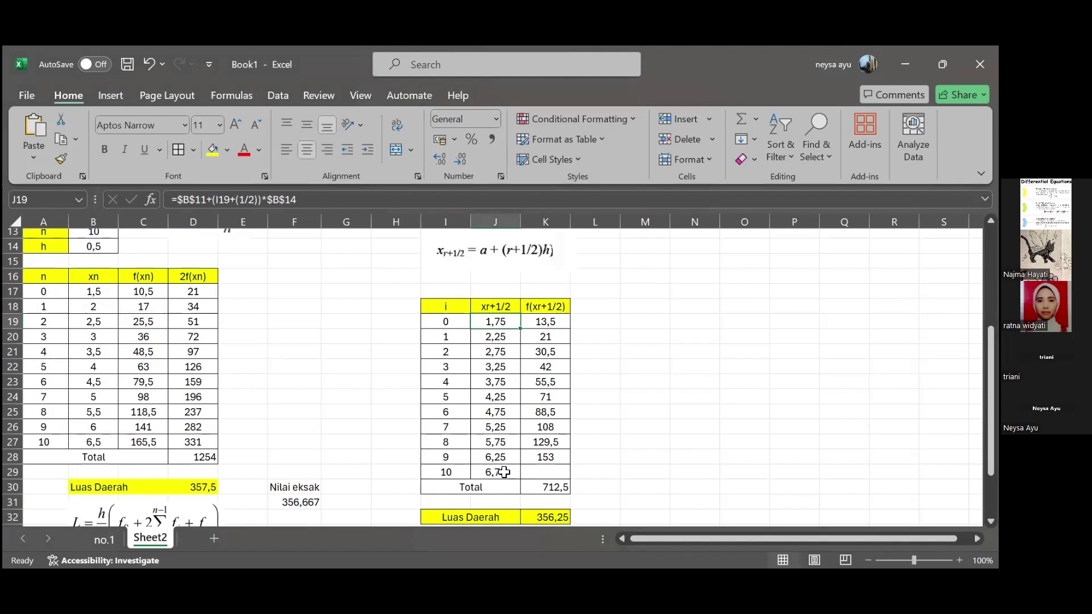
pyautogui.click(550, 320)
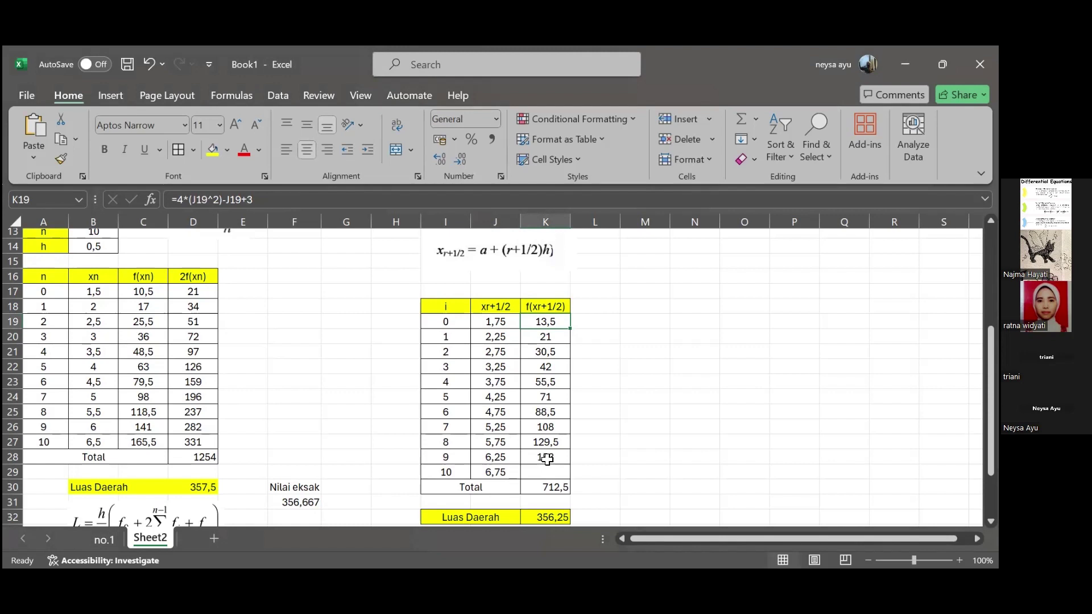
pyautogui.scroll(-2, 555, 463)
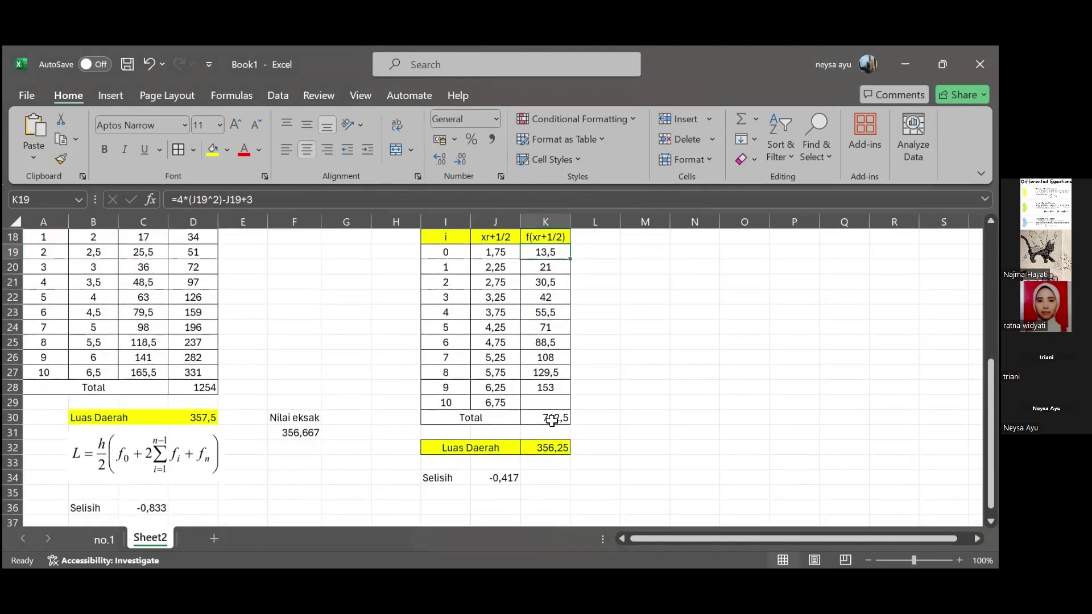
pyautogui.click(554, 419)
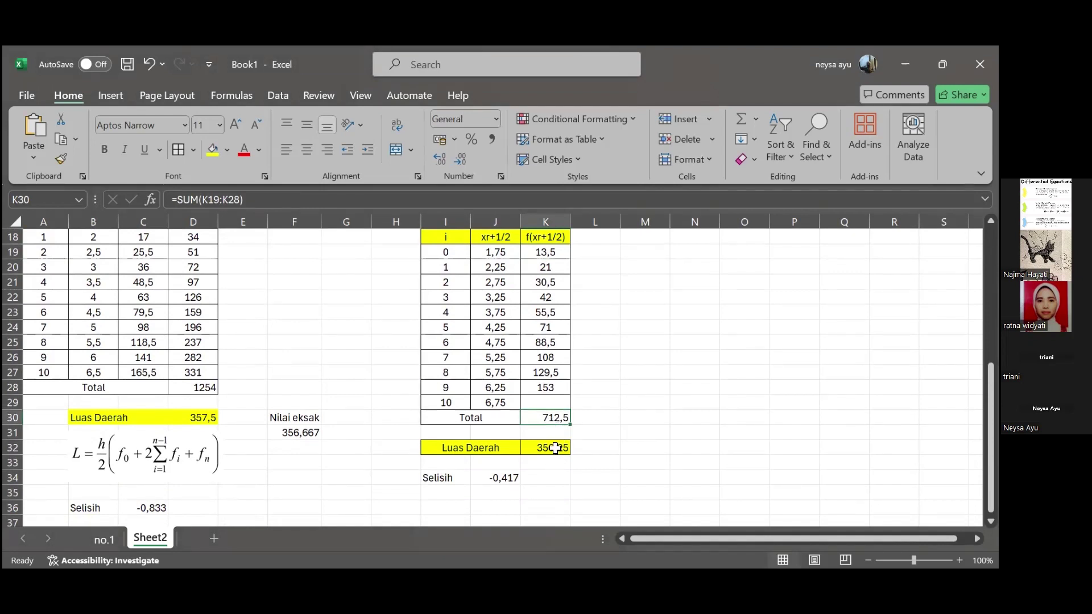
pyautogui.click(555, 448)
pyautogui.scroll(1, 509, 426)
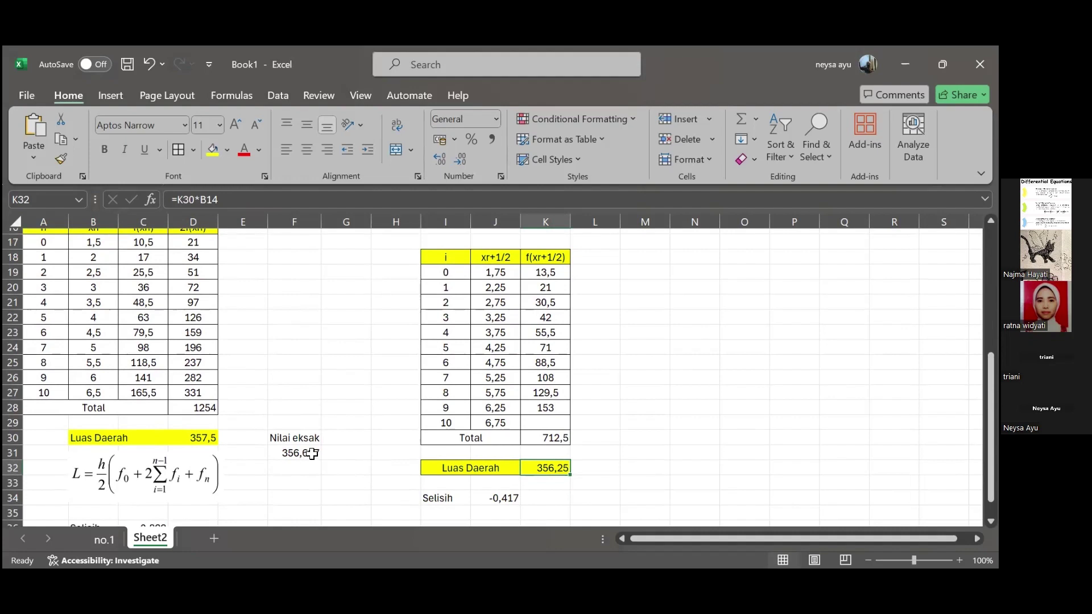
pyautogui.scroll(-1, 495, 494)
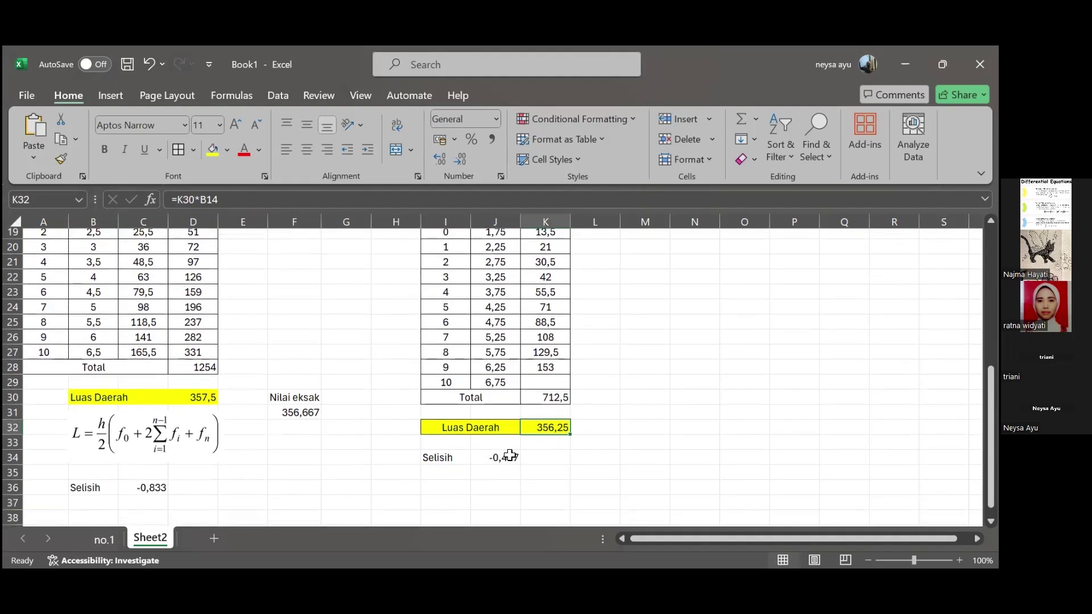
pyautogui.scroll(4, 510, 455)
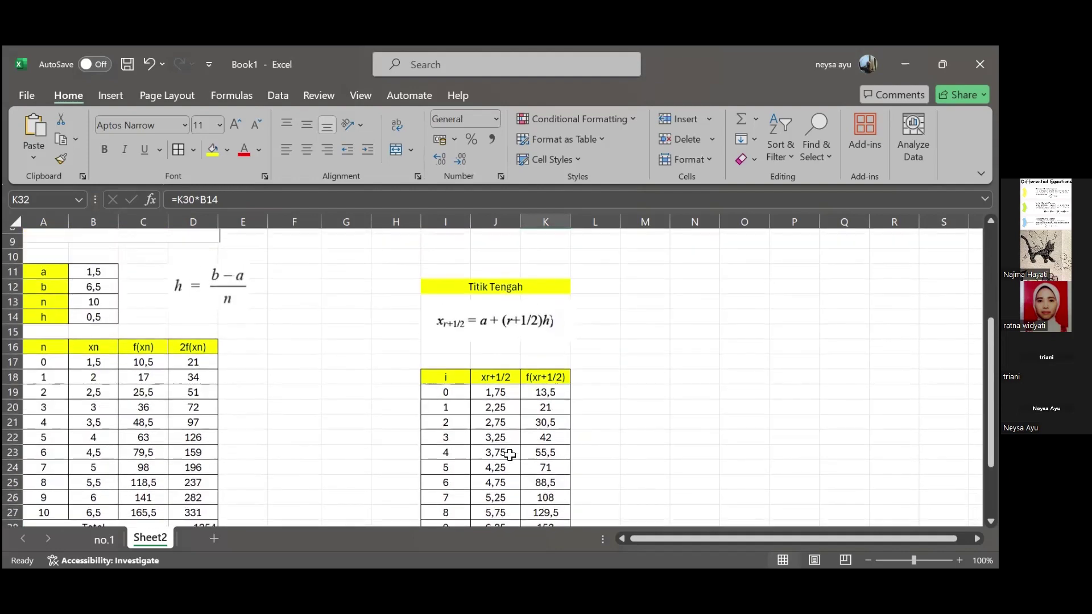
# - Examine the midpoint and trapezoid results on Sheet2, checking the Selisih formulas in J34 and C36 against Nilai eksak
pyautogui.scroll(1, 509, 455)
pyautogui.scroll(-3, 512, 456)
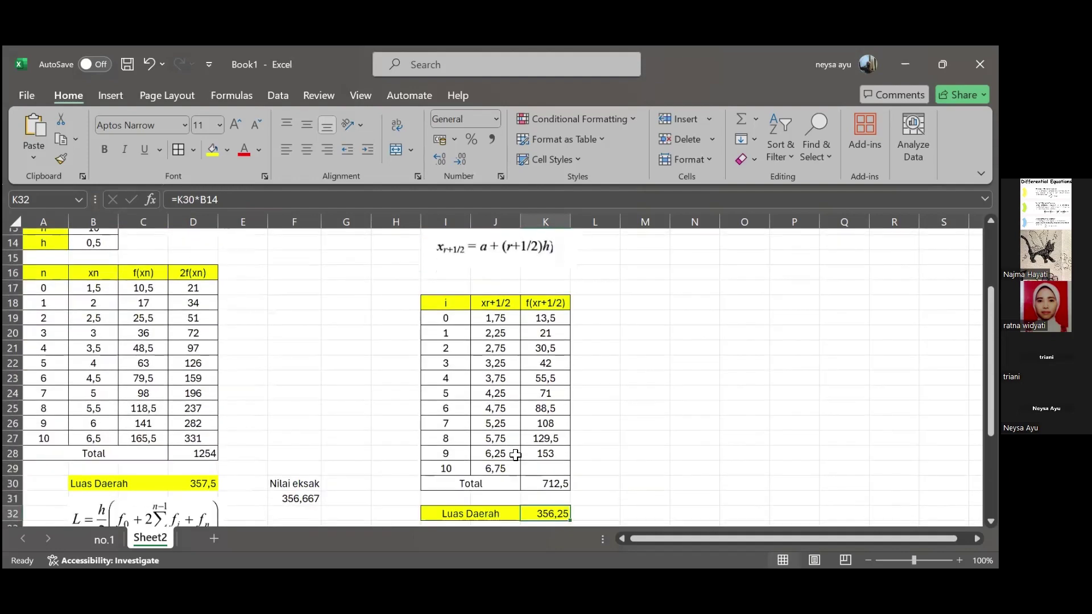
pyautogui.scroll(-1, 516, 455)
pyautogui.scroll(-1, 489, 450)
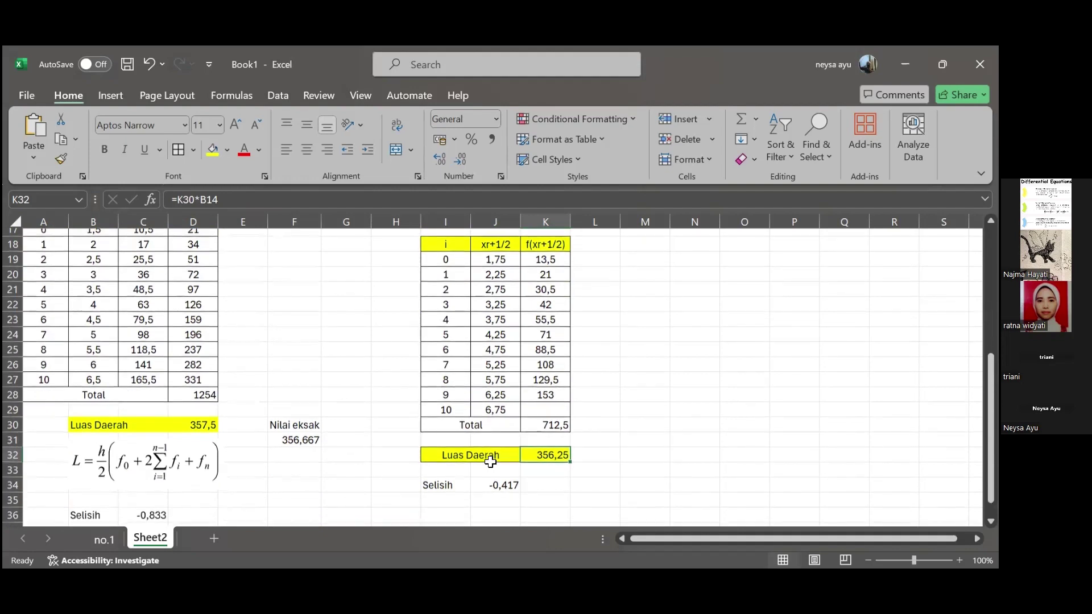
pyautogui.click(501, 486)
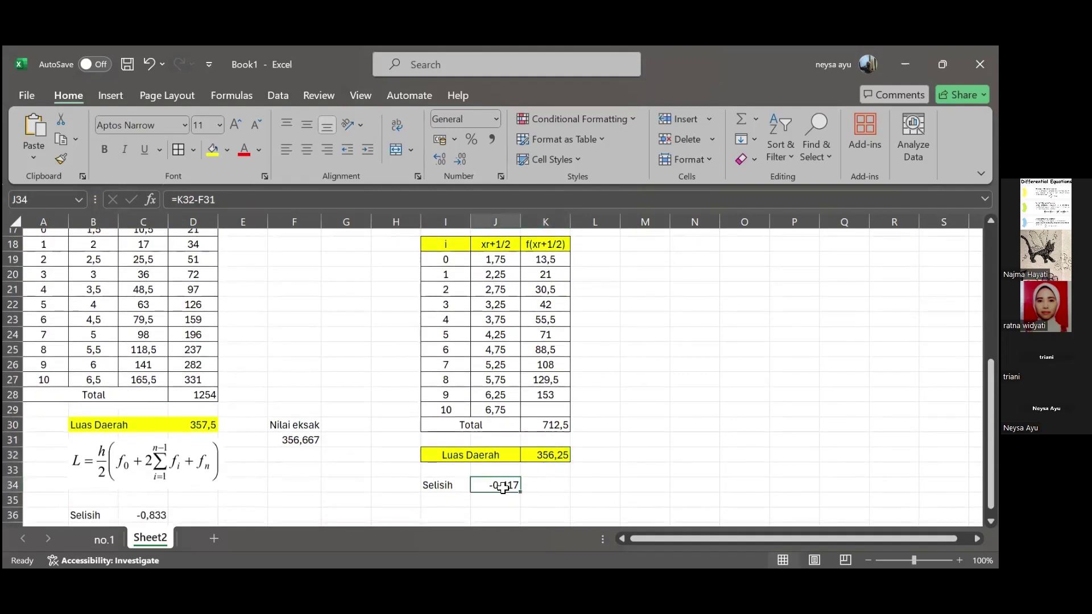
pyautogui.scroll(-1, 182, 484)
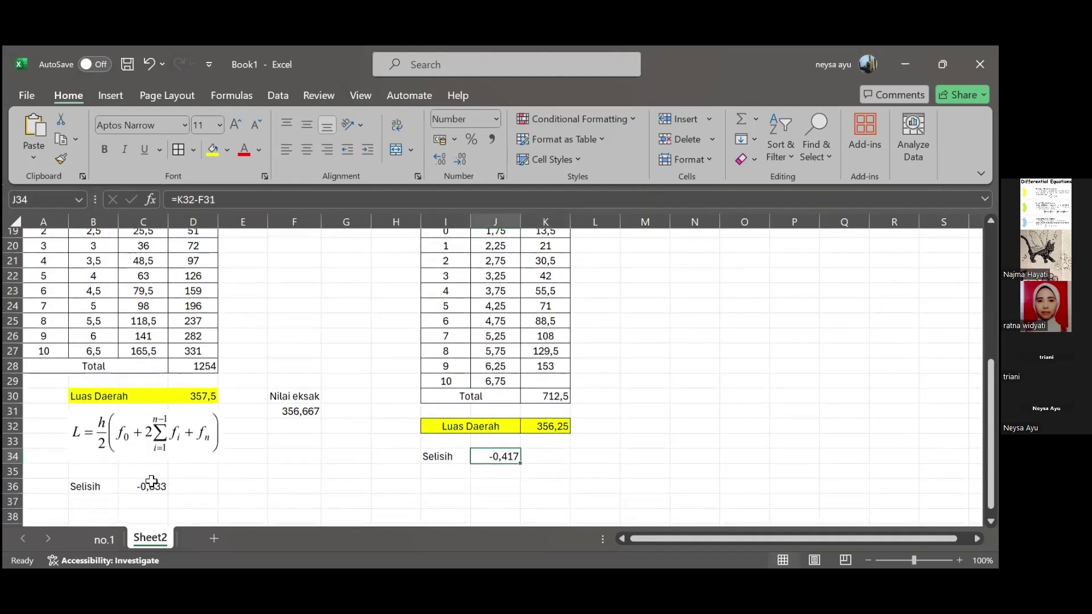
pyautogui.scroll(-1, 152, 482)
pyautogui.click(150, 481)
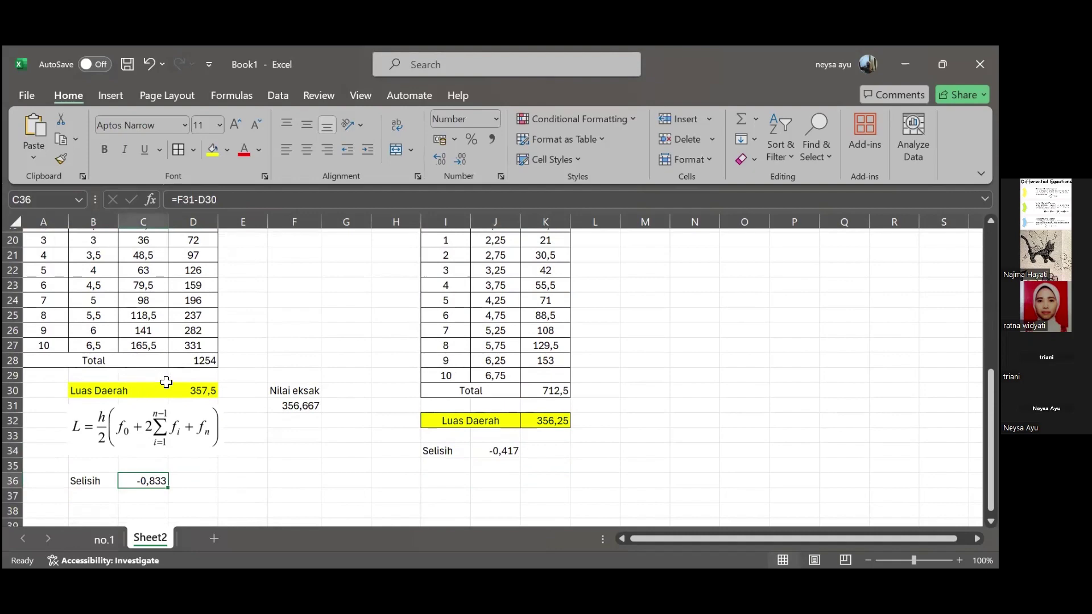
pyautogui.scroll(2, 166, 382)
pyautogui.scroll(1, 166, 382)
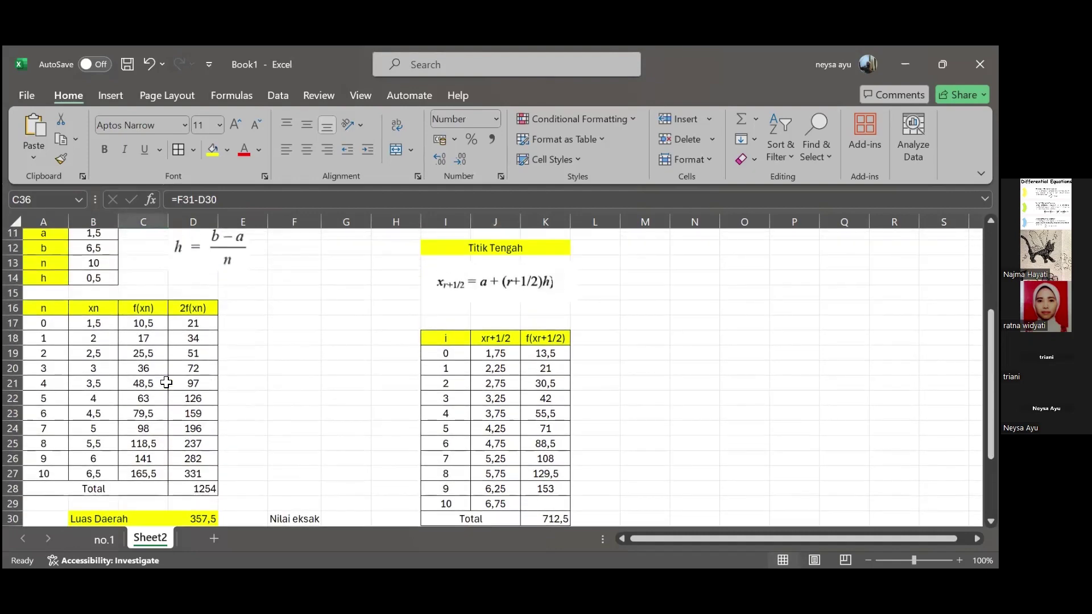
pyautogui.scroll(-3, 147, 465)
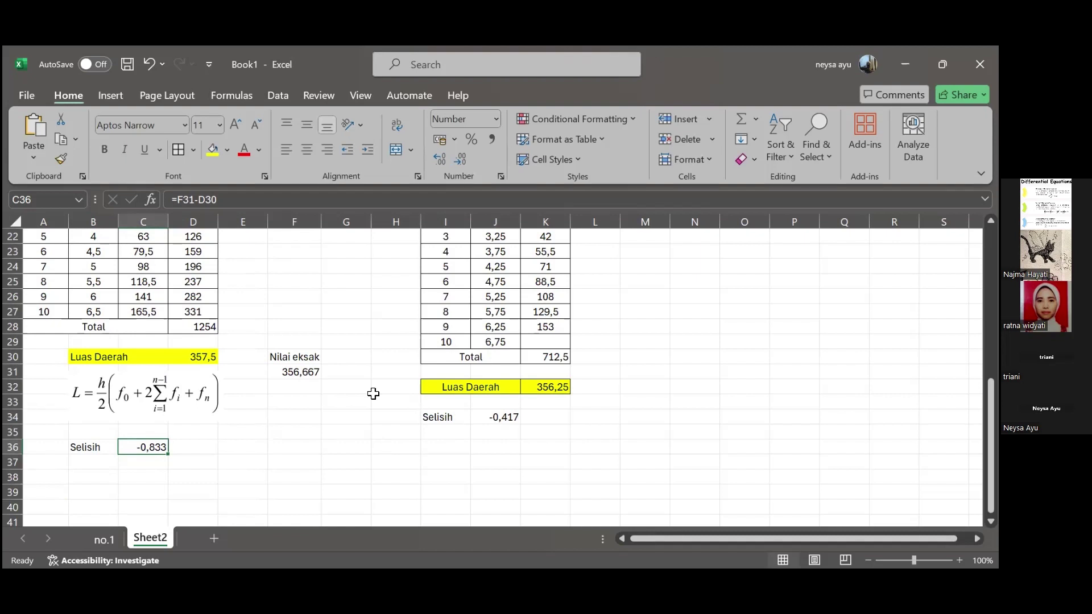
pyautogui.scroll(1, 373, 394)
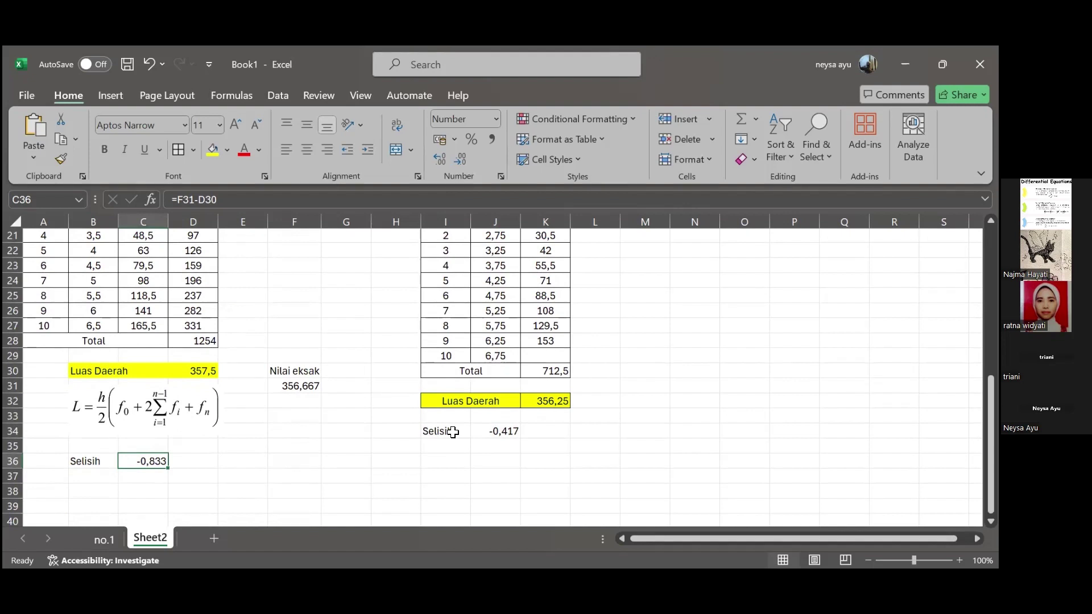
pyautogui.click(179, 199)
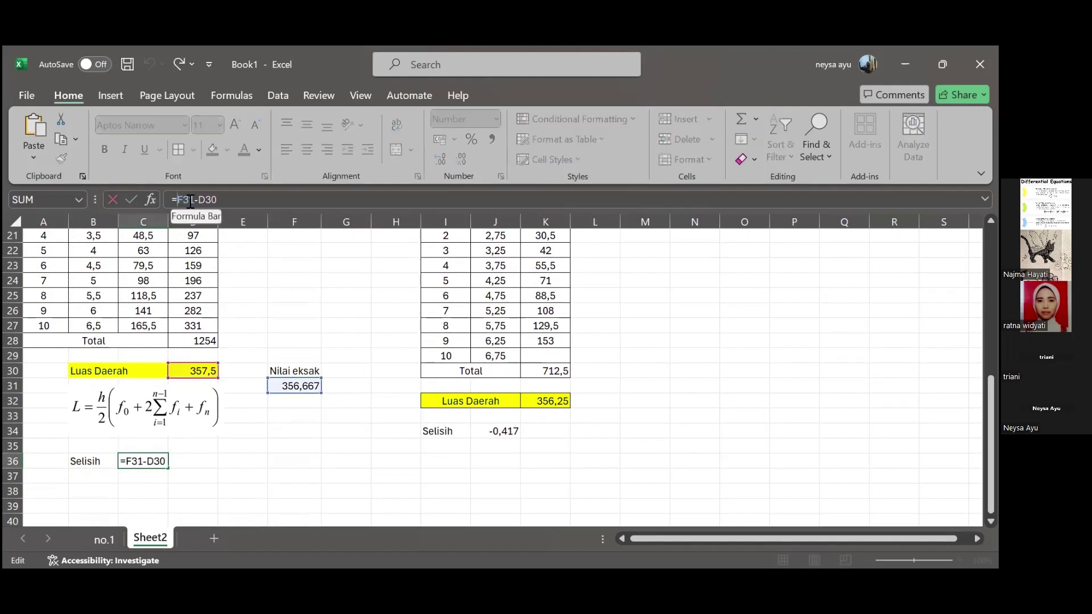
pyautogui.click(498, 431)
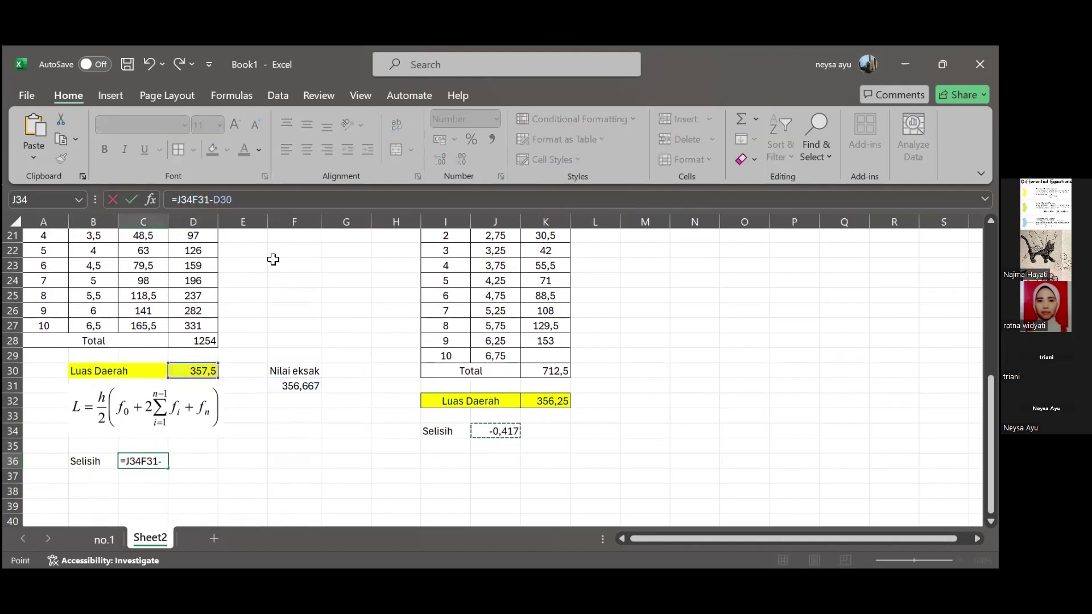
pyautogui.click(193, 199)
pyautogui.press('BackSpace')
pyautogui.press('BackSpace')
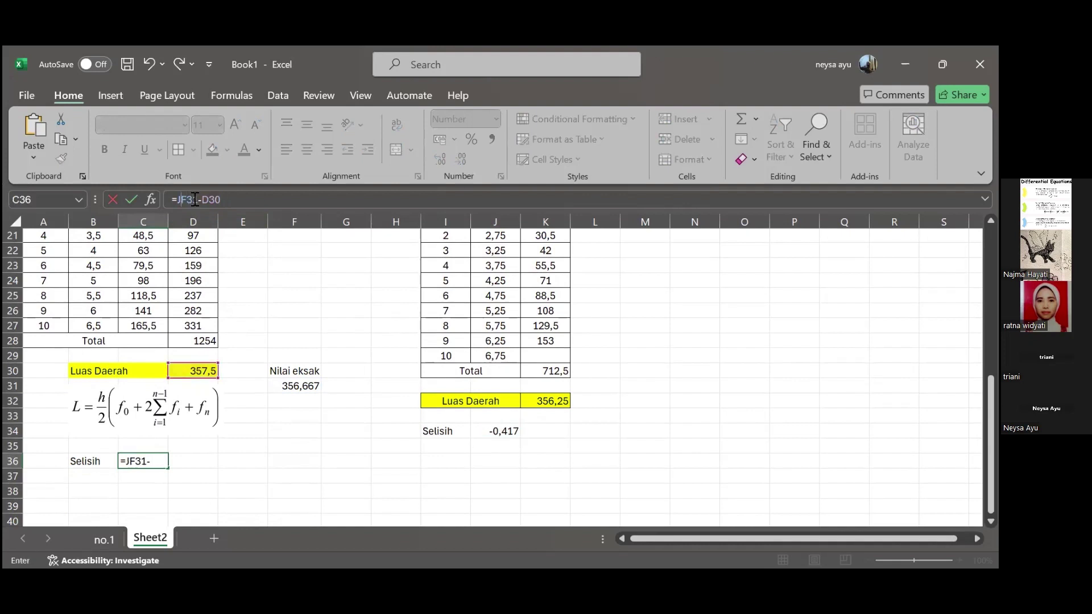
pyautogui.press('BackSpace')
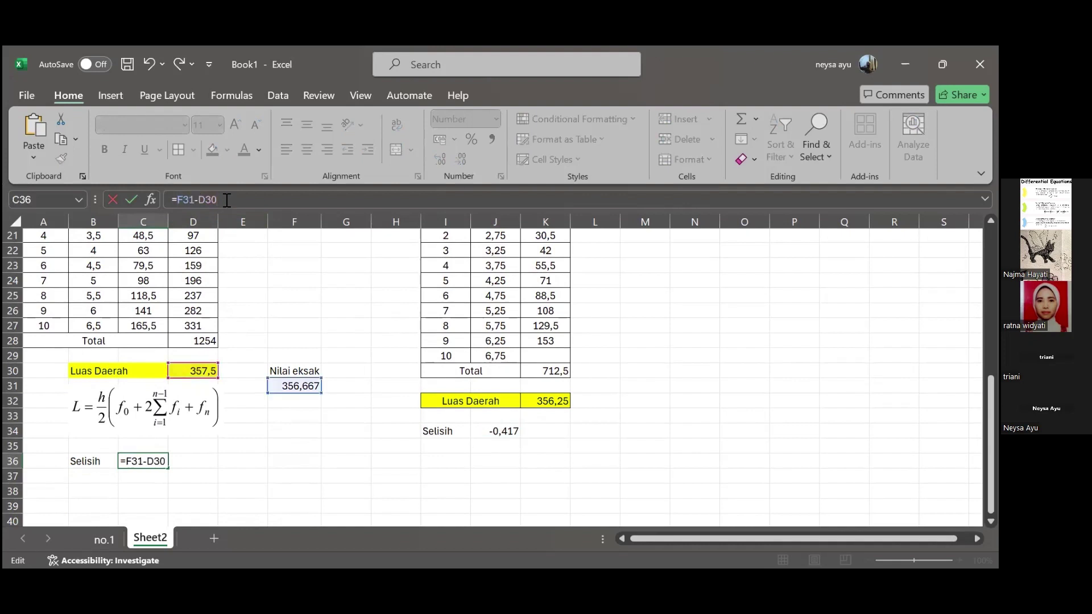
pyautogui.press('Return')
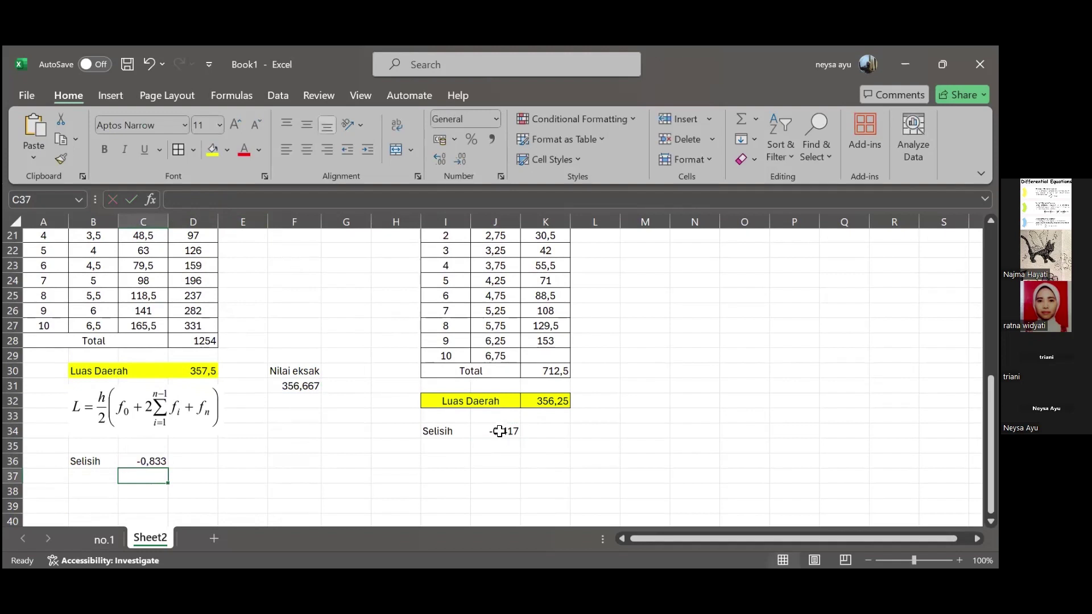
# - Wrap the midpoint Selisih formula in J34 in an absolute value so it reads =ABS(K32-F31)
pyautogui.click(500, 431)
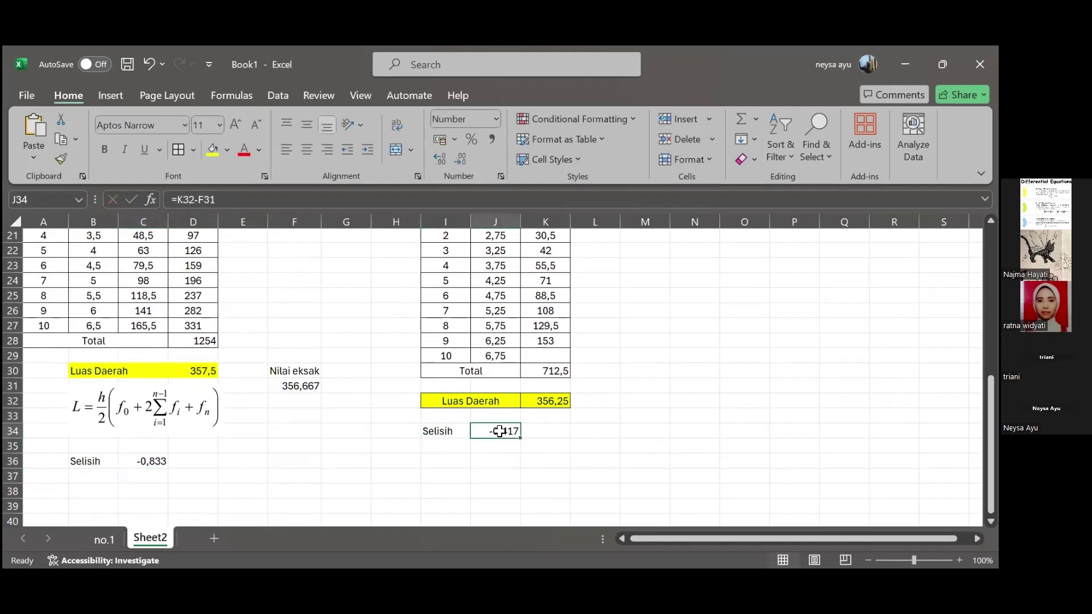
pyautogui.click(177, 200)
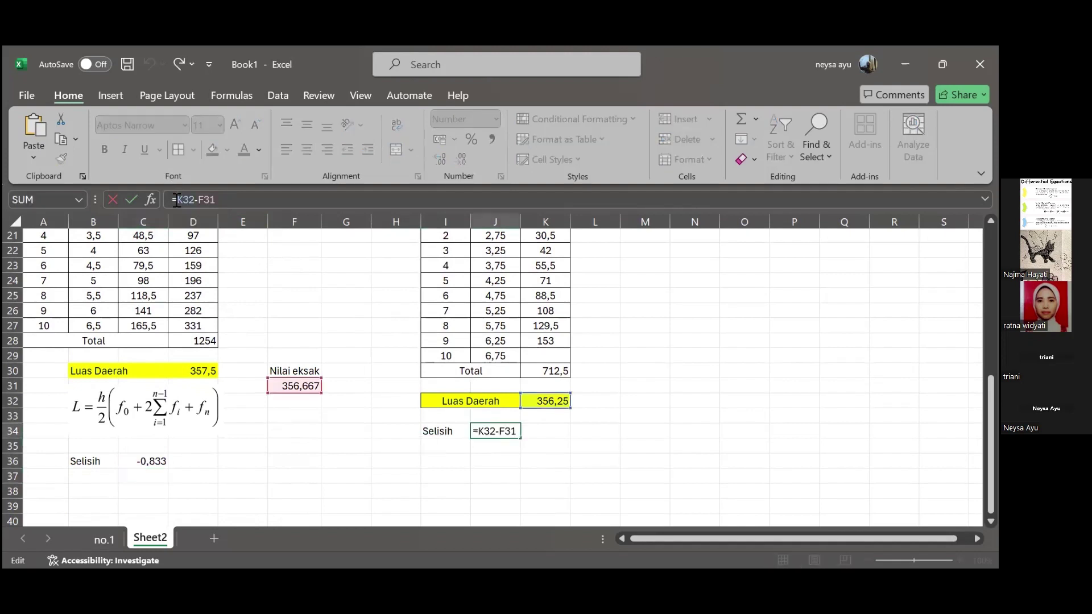
pyautogui.write('a')
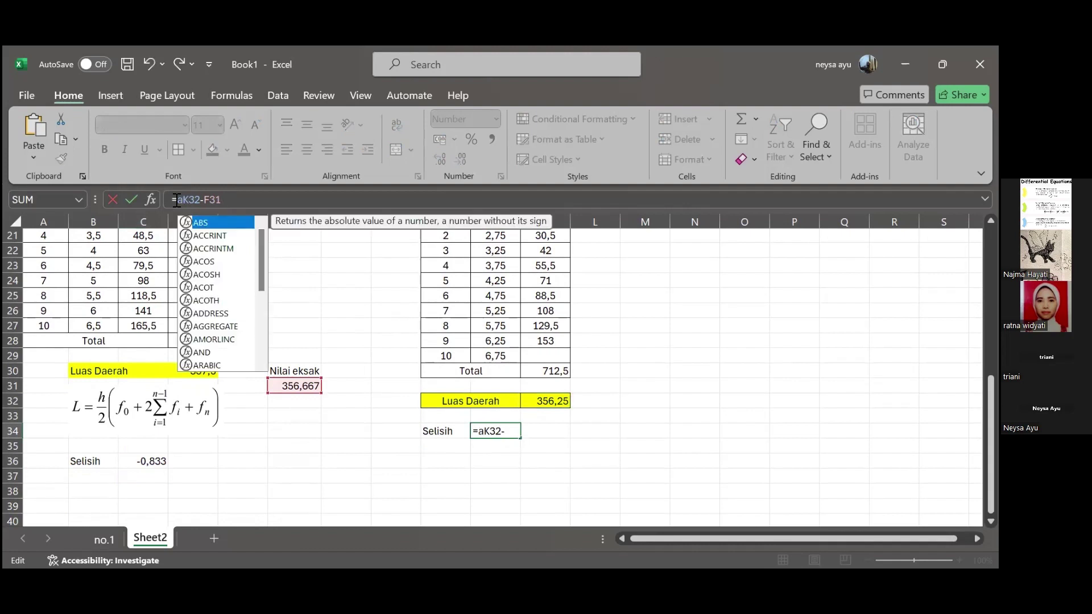
pyautogui.write('bs')
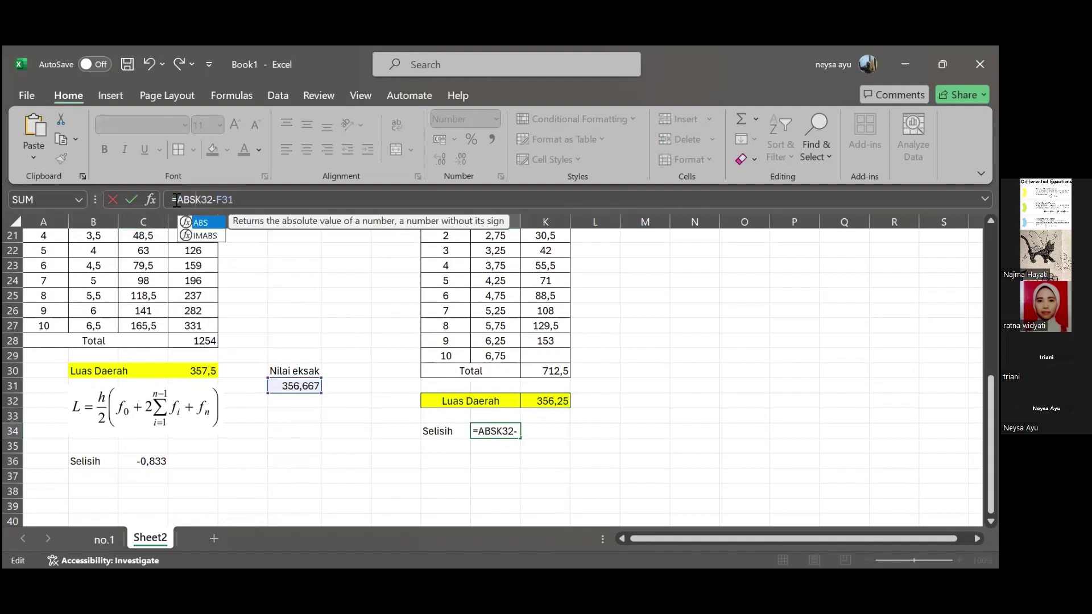
pyautogui.write('(')
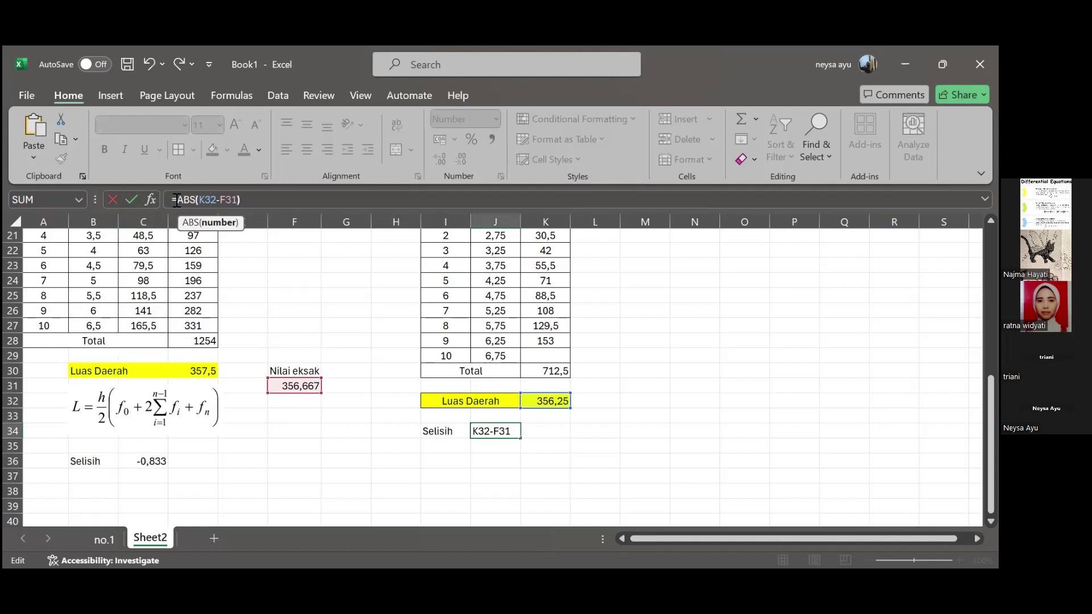
pyautogui.press('Return')
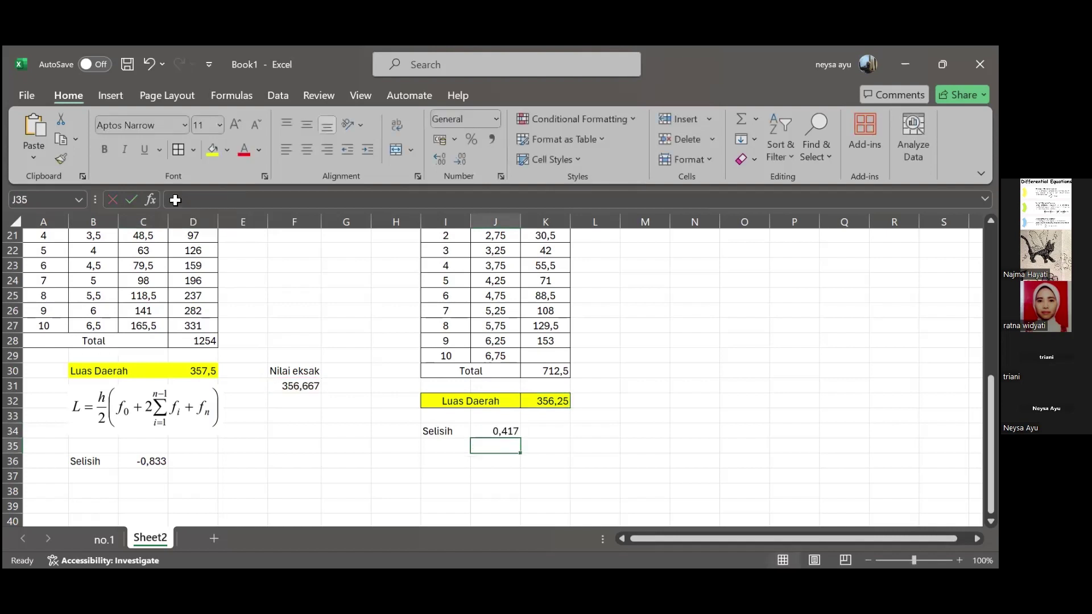
pyautogui.click(432, 431)
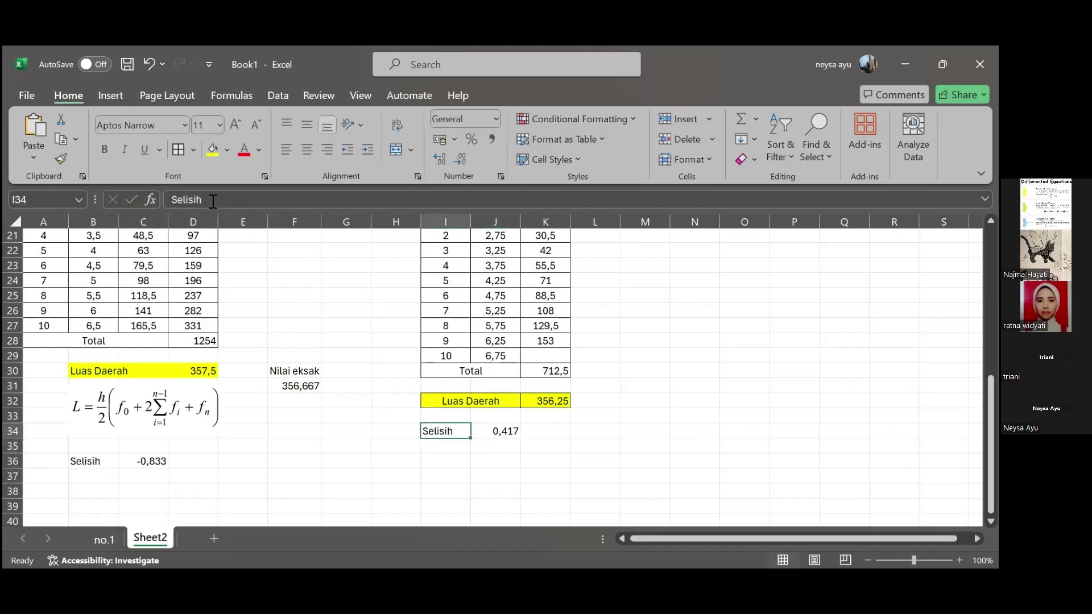
# - Review the trapezoid and Titik Tengah tables on Sheet2, from the problem statement down to the Luas Daerah and Selisih results
pyautogui.scroll(4, 397, 387)
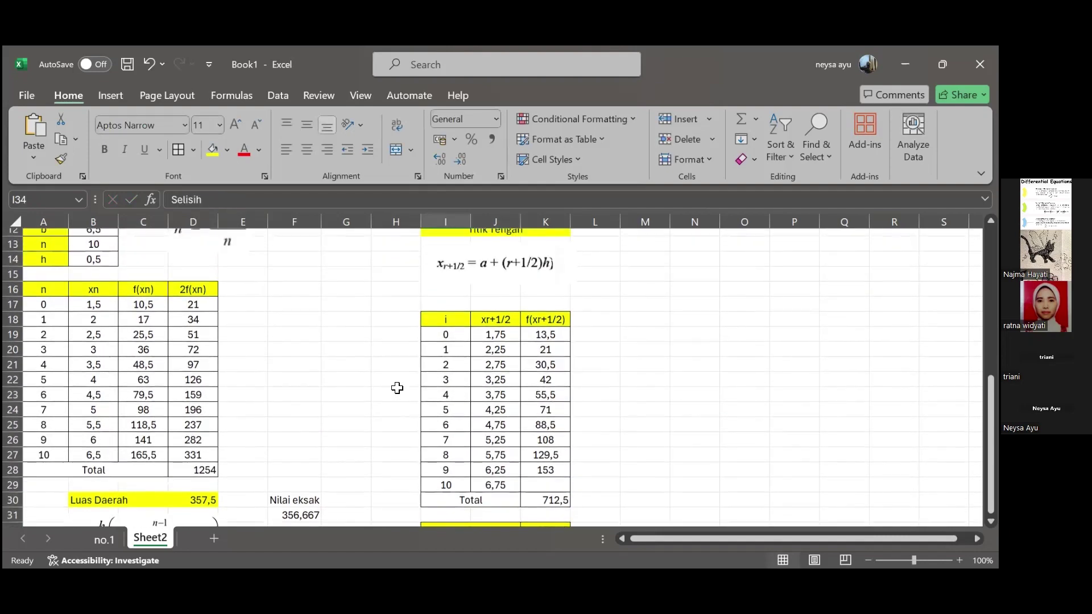
pyautogui.scroll(-3, 397, 388)
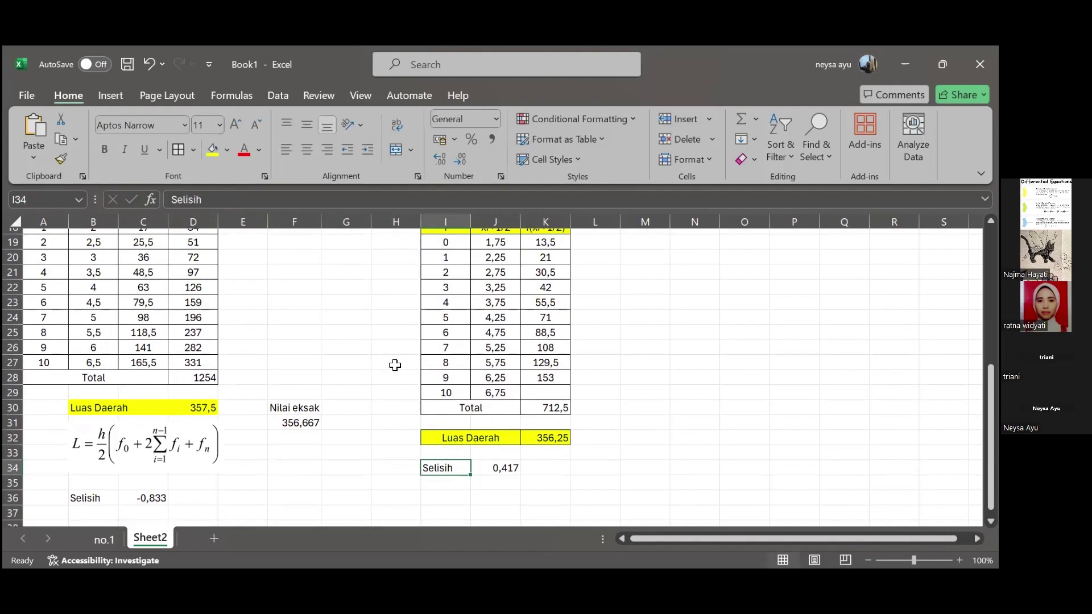
pyautogui.scroll(3, 395, 365)
pyautogui.scroll(-2, 395, 365)
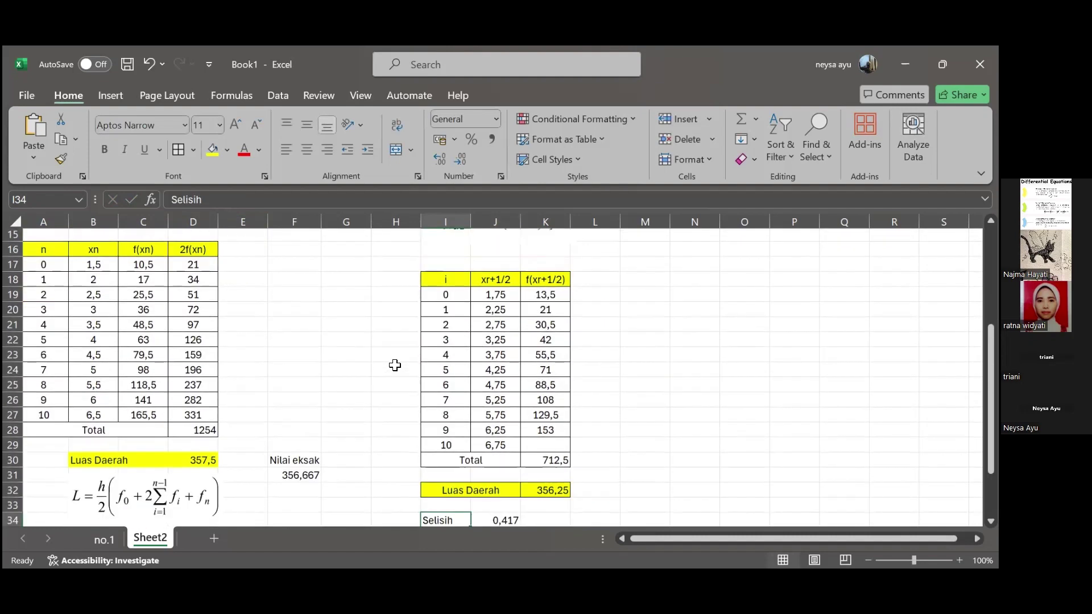
pyautogui.scroll(4, 395, 366)
pyautogui.scroll(-4, 395, 365)
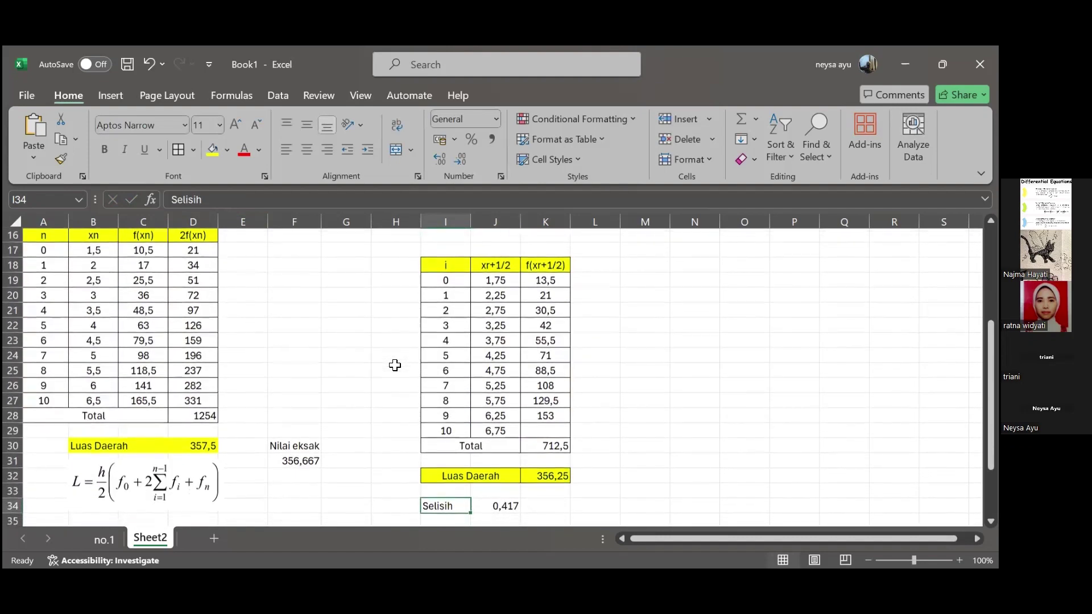
pyautogui.scroll(-1, 395, 365)
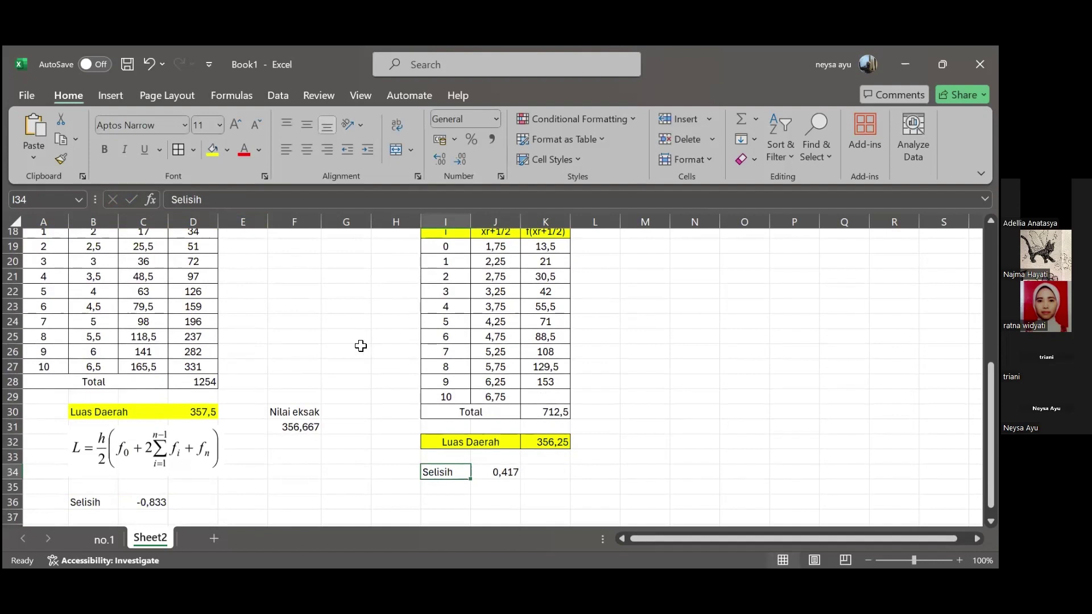
pyautogui.scroll(1, 361, 346)
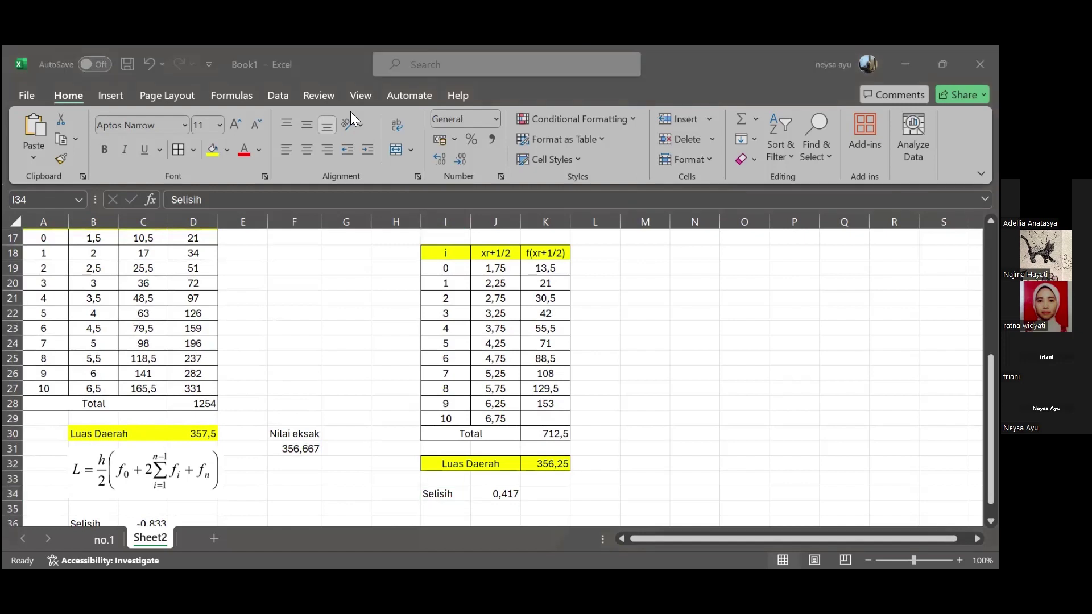
pyautogui.scroll(5, 298, 330)
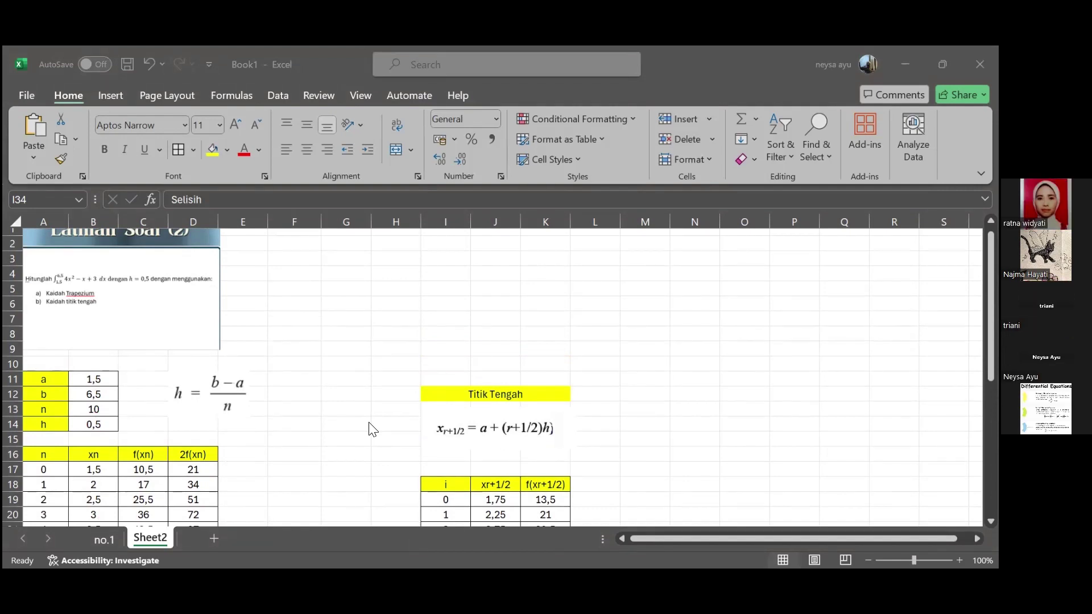
pyautogui.scroll(-2, 372, 429)
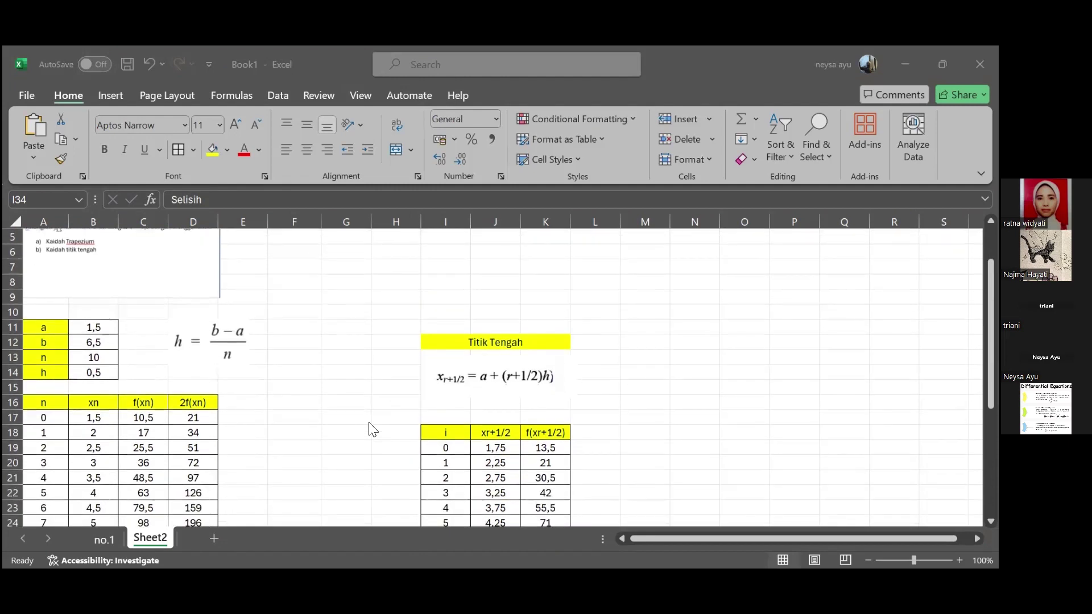